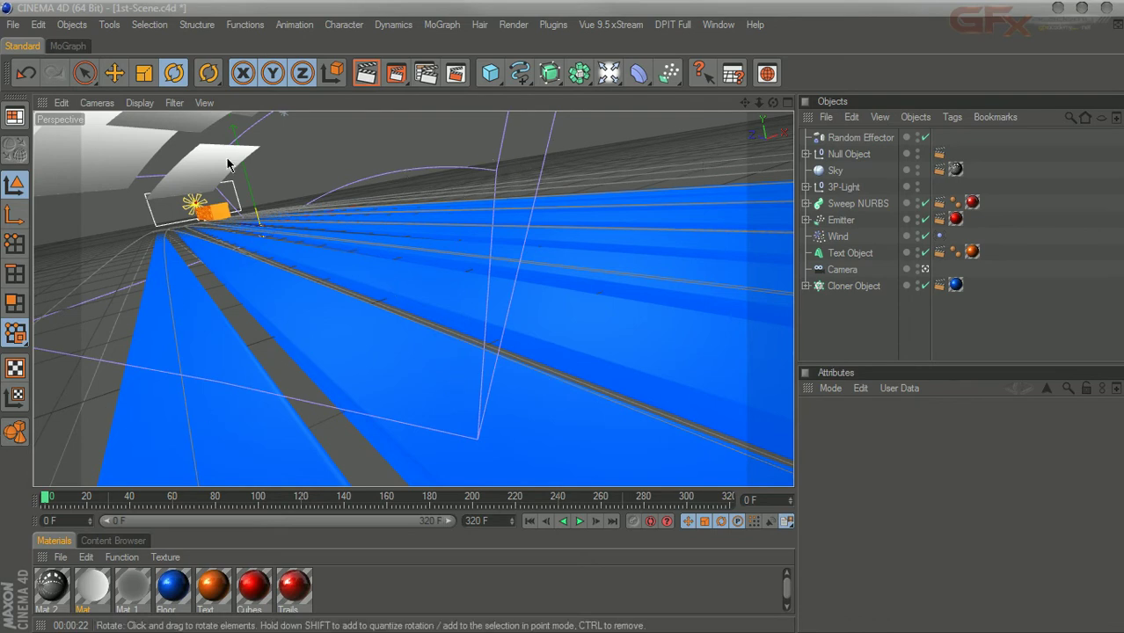
Step: Close the 1st-Scene.c4d project without saving its changes
{"action": "left_click", "coordinate": [13, 24]}
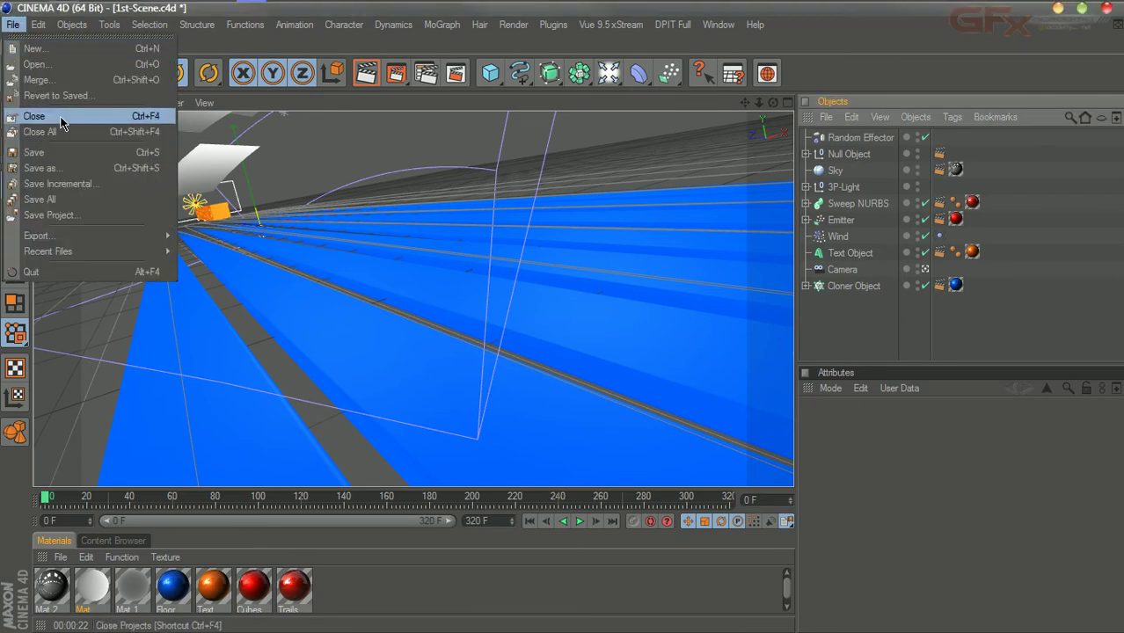
{"action": "left_click", "coordinate": [62, 114]}
{"action": "left_click", "coordinate": [576, 383]}
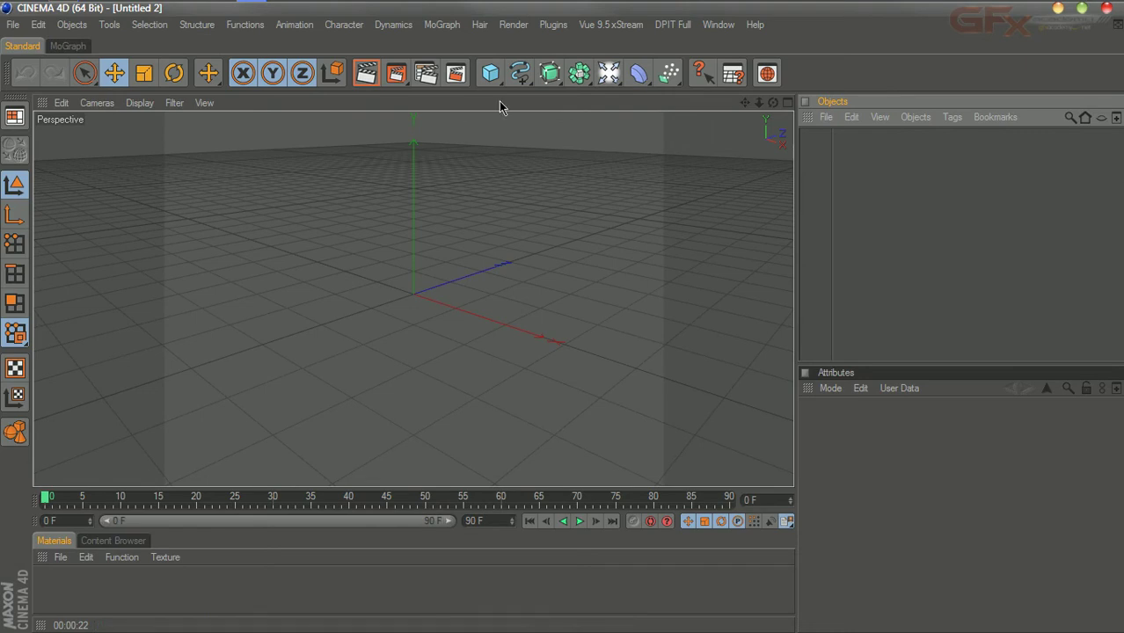
{"action": "left_click", "coordinate": [426, 73]}
{"action": "left_click", "coordinate": [260, 65]}
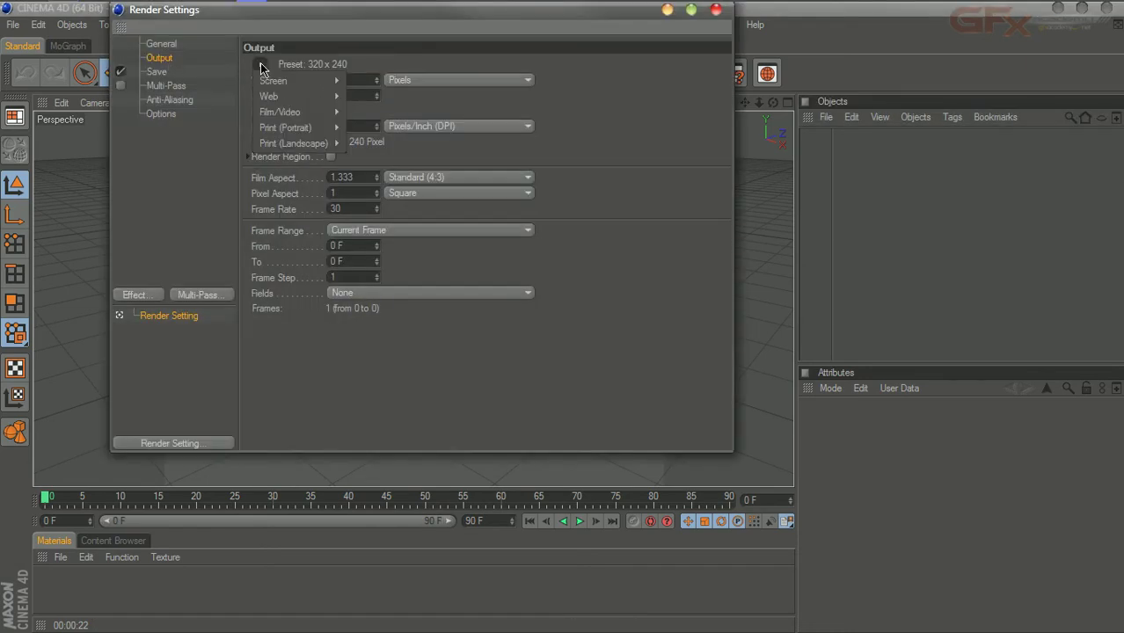
{"action": "left_click", "coordinate": [715, 43]}
{"action": "left_click", "coordinate": [715, 9]}
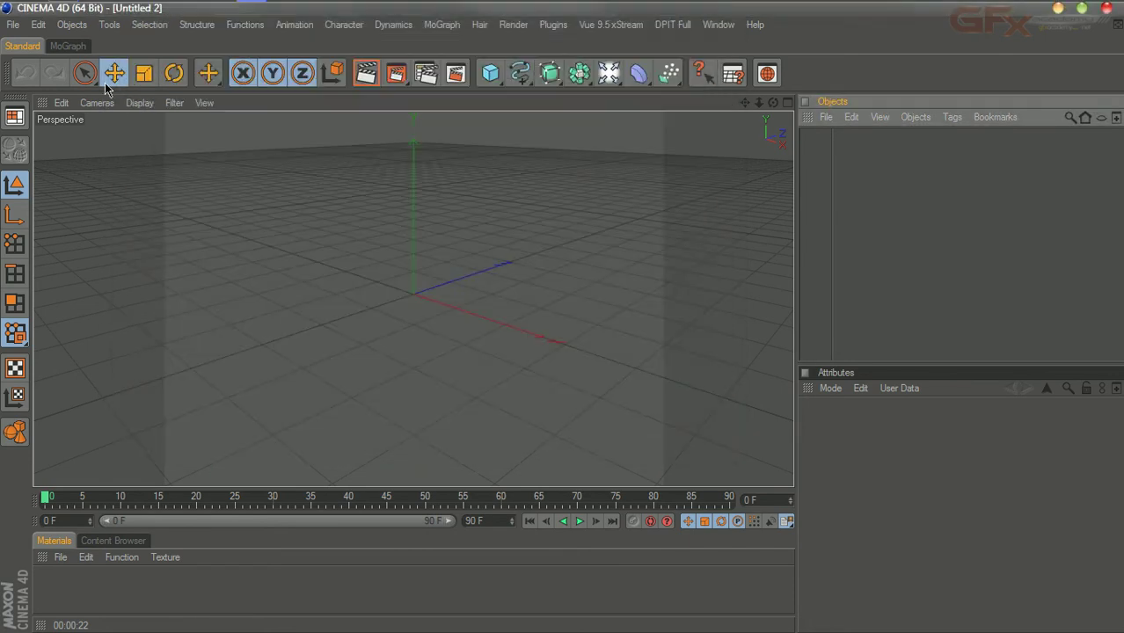
Step: Reopen the recent project 1st-Scene.c4d, examine its render output settings and close the project
{"action": "left_click", "coordinate": [13, 24]}
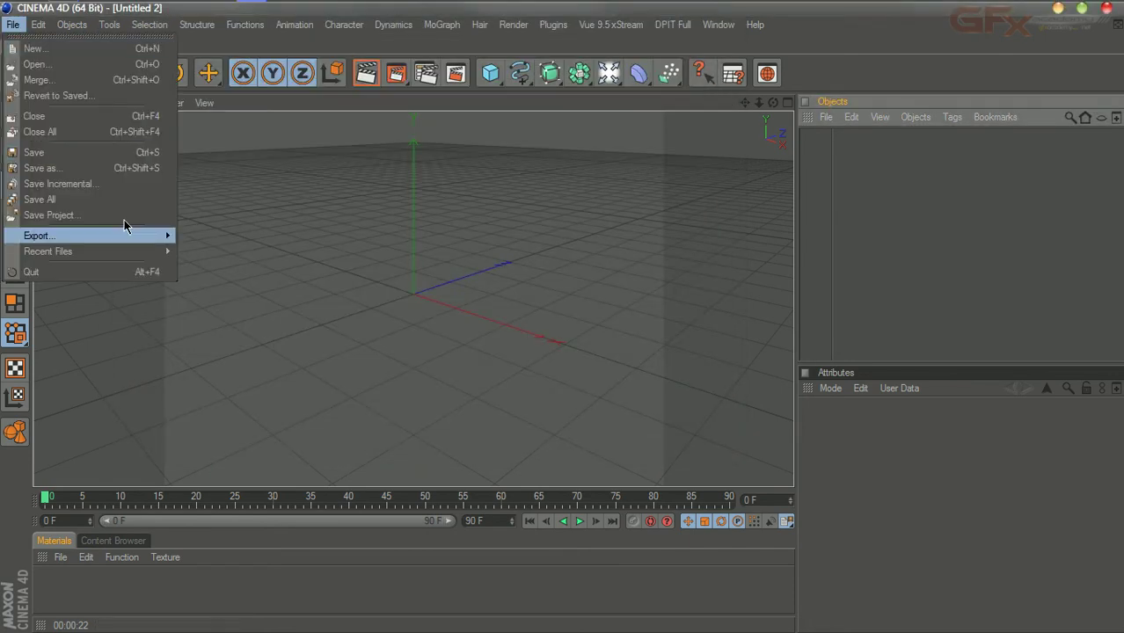
{"action": "mouse_move", "coordinate": [132, 252]}
{"action": "left_click", "coordinate": [304, 254]}
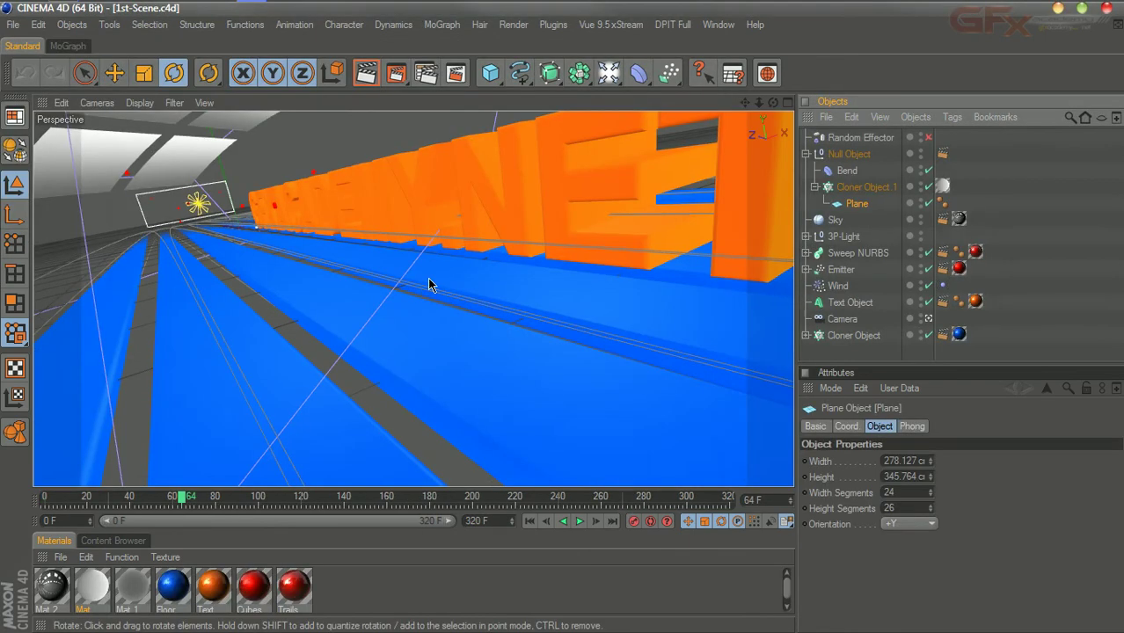
{"action": "left_click", "coordinate": [426, 73]}
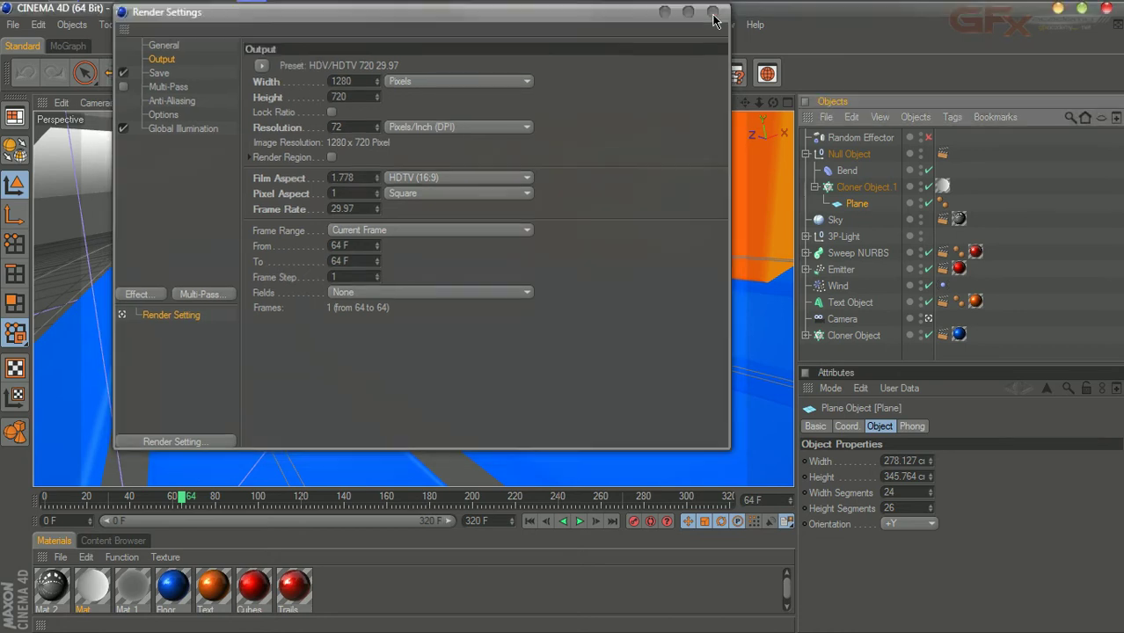
{"action": "left_click", "coordinate": [715, 11]}
{"action": "left_click", "coordinate": [13, 26]}
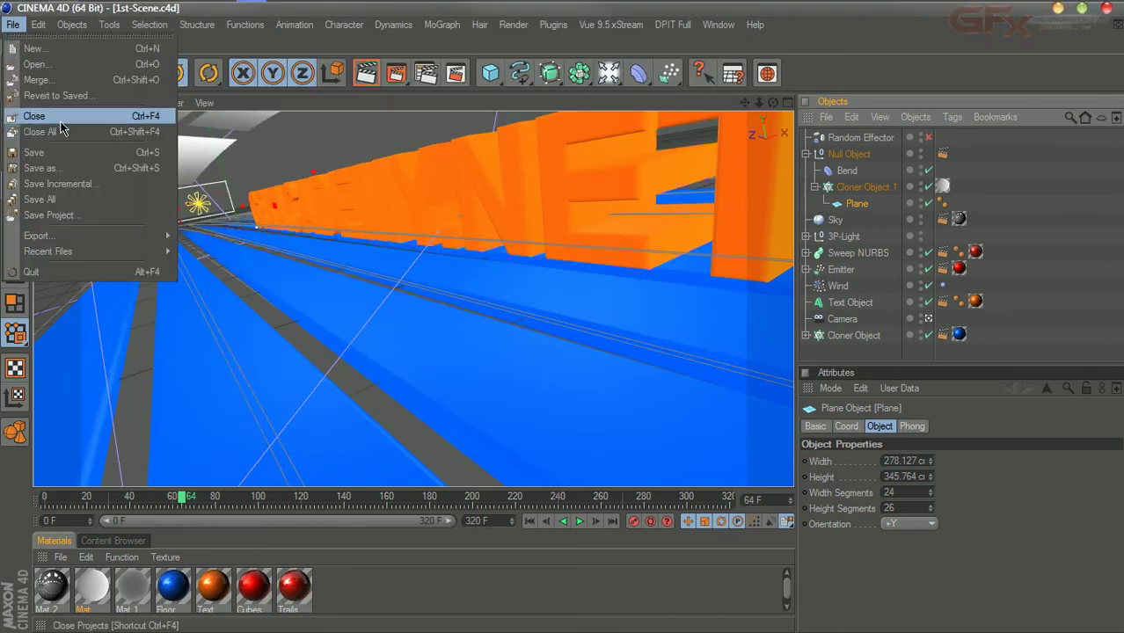
{"action": "left_click", "coordinate": [168, 130]}
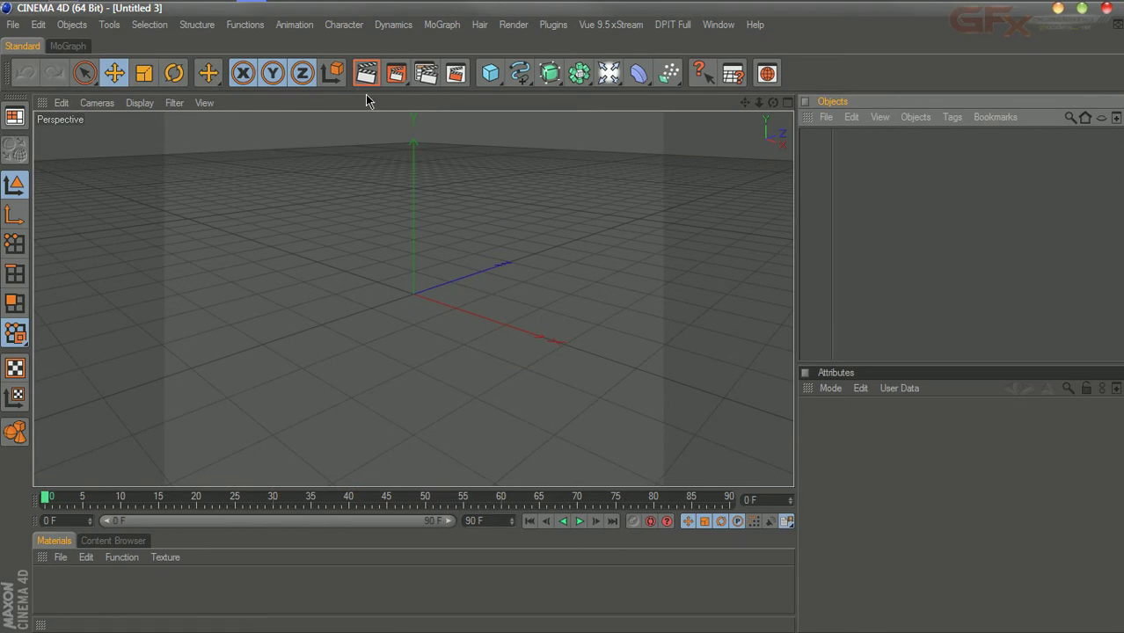
Step: Set the render output size of the empty scene to 1280 by 720 pixels
{"action": "left_click", "coordinate": [426, 73]}
{"action": "left_click_drag", "start_coordinate": [350, 81], "coordinate": [297, 84]}
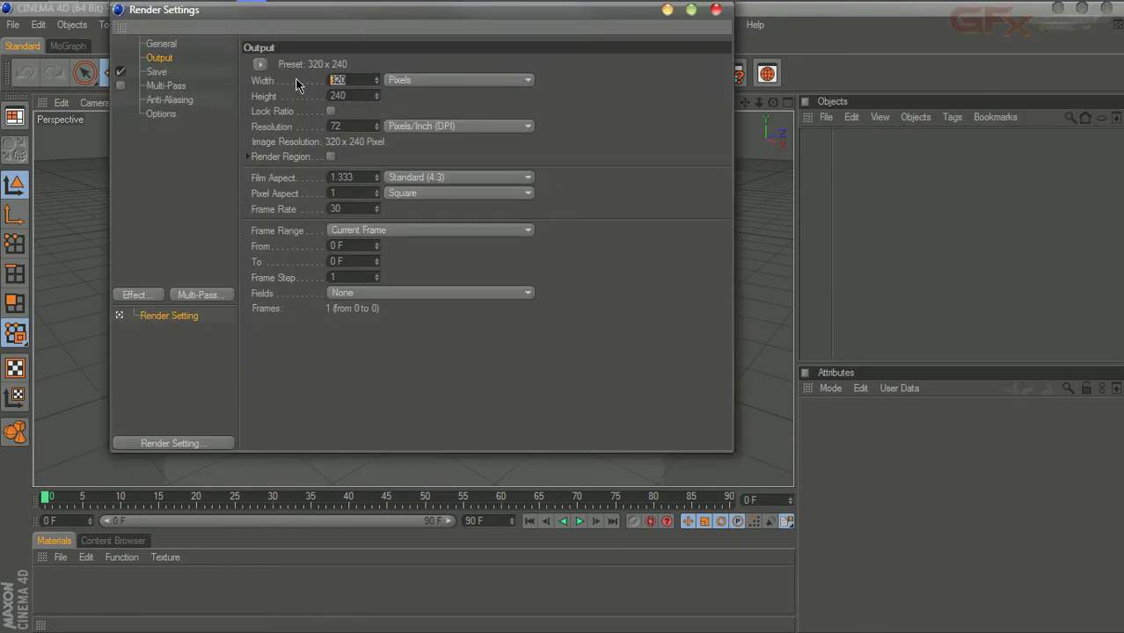
{"action": "type", "text": "1280"}
{"action": "key", "text": "Return"}
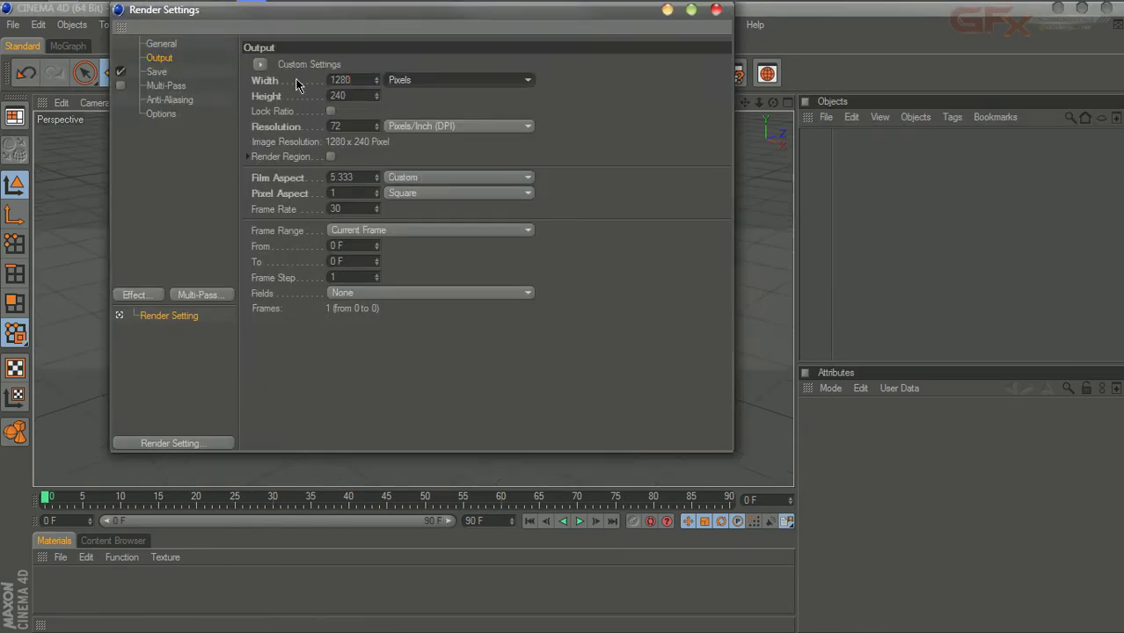
{"action": "double_click", "coordinate": [348, 95]}
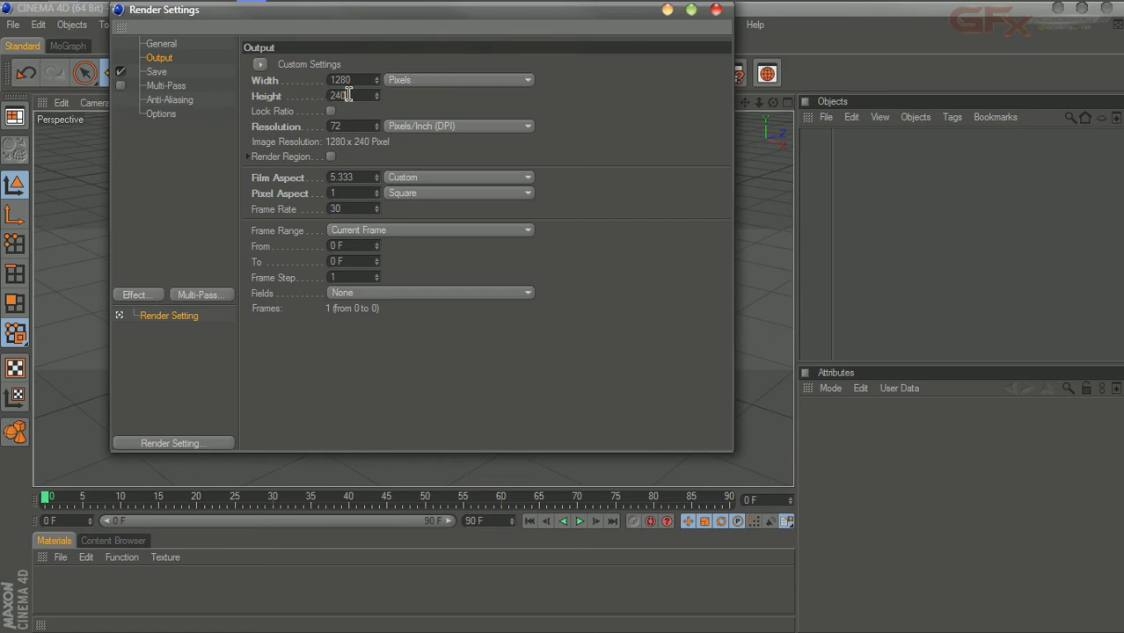
{"action": "type", "text": "720"}
{"action": "left_click", "coordinate": [319, 129]}
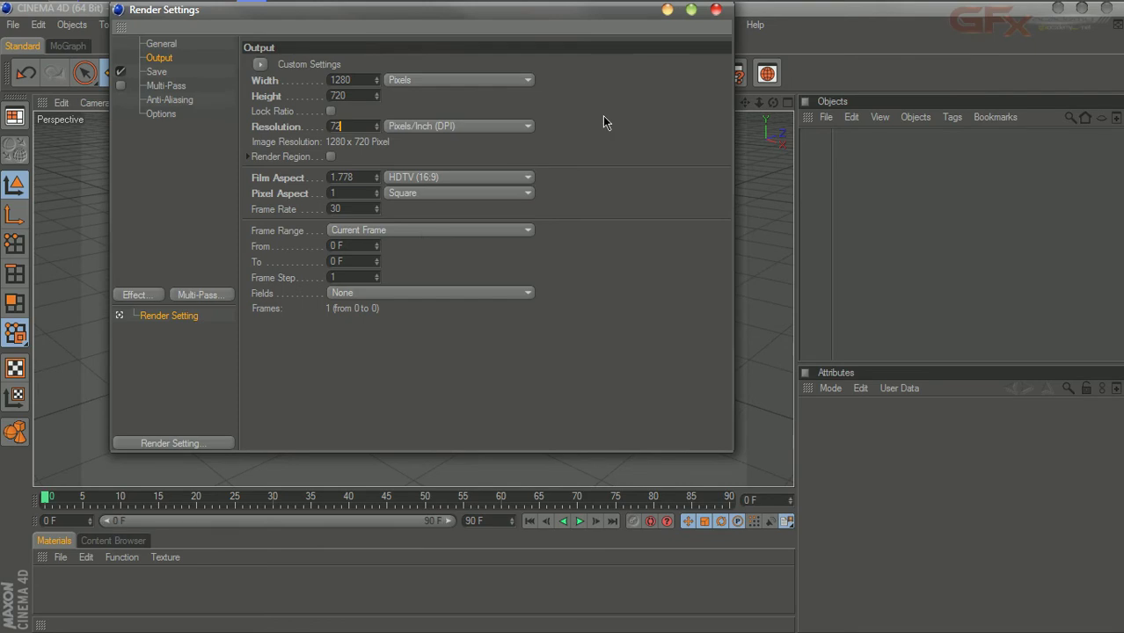
{"action": "left_click", "coordinate": [715, 10]}
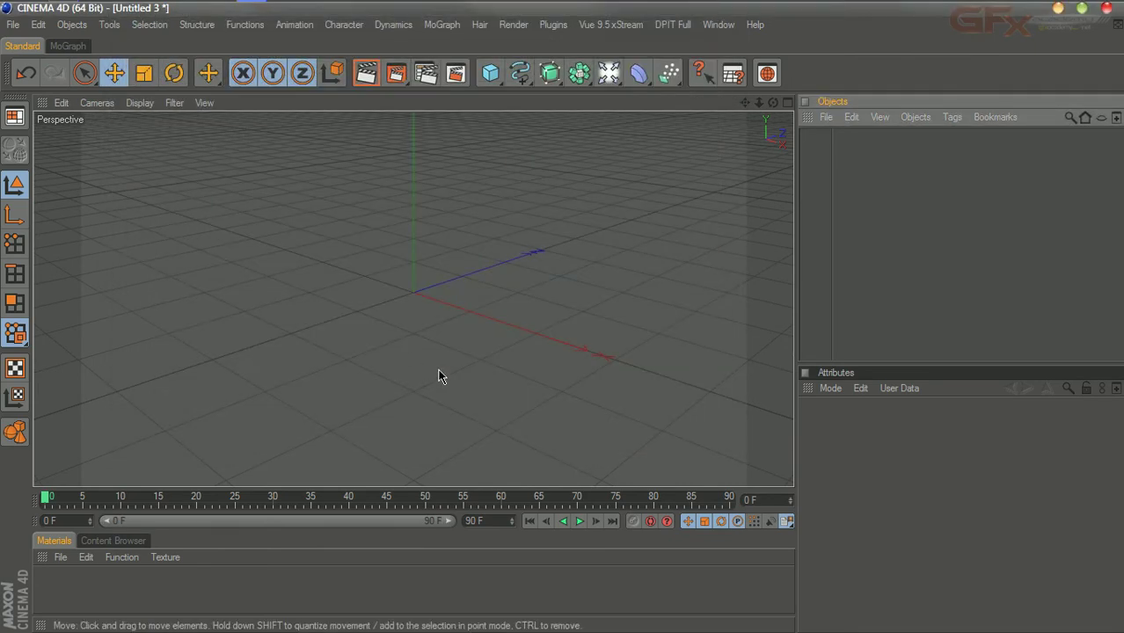
Step: Set the animation length to 300 frames and extend the timeline's visible range to frame 300
{"action": "double_click", "coordinate": [488, 519]}
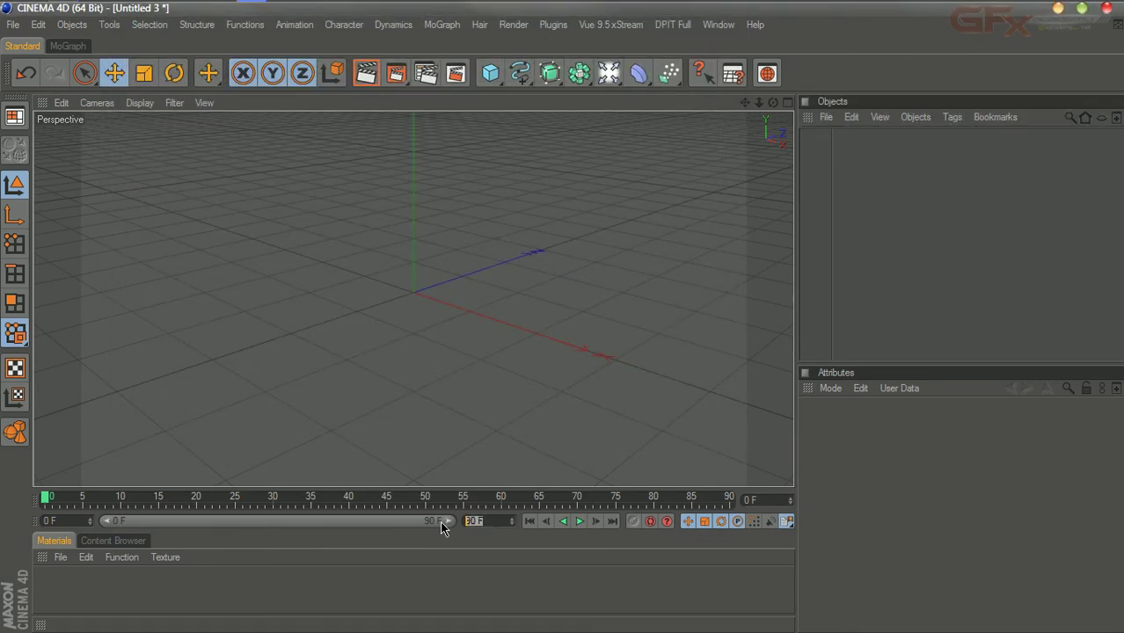
{"action": "type", "text": "300"}
{"action": "key", "text": "Return"}
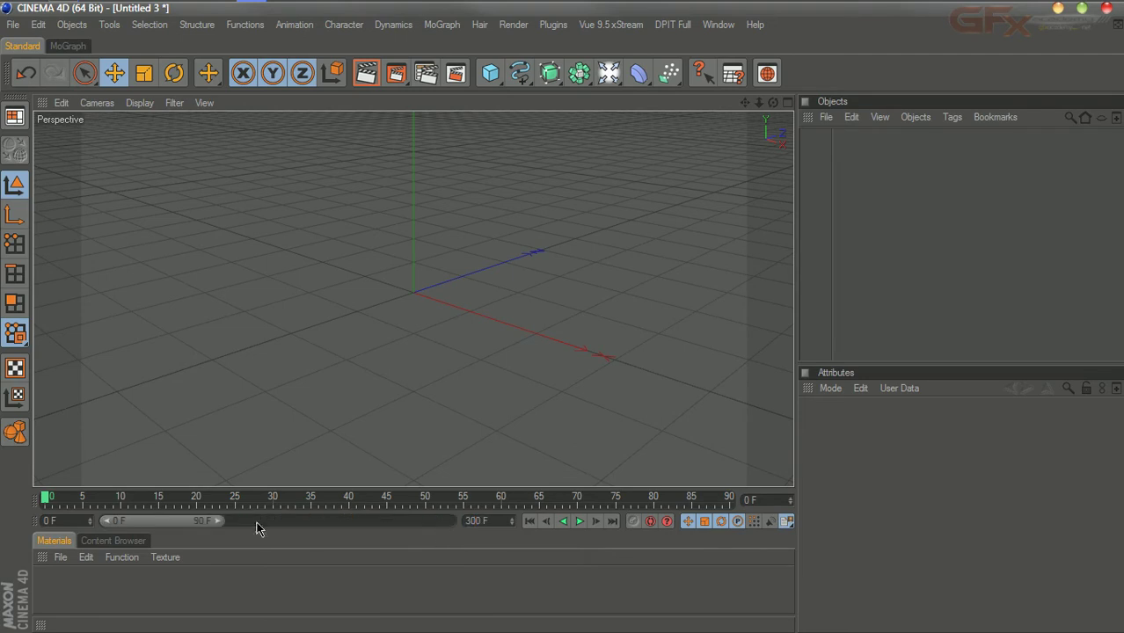
{"action": "left_click_drag", "start_coordinate": [222, 520], "coordinate": [501, 495]}
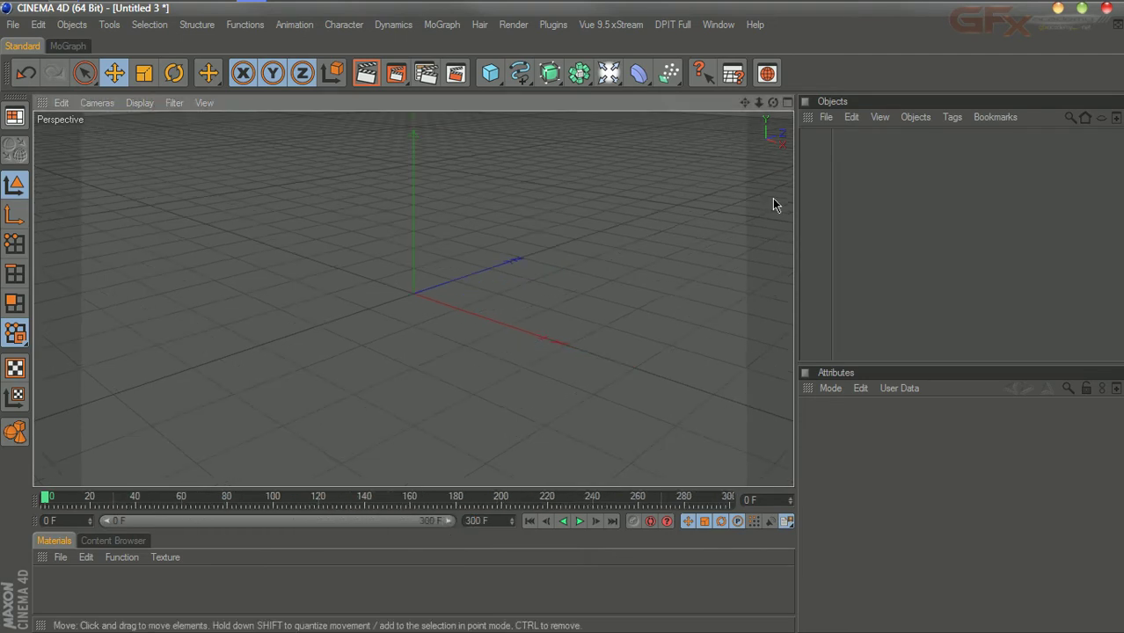
Step: Switch from the Perspective view to a maximized Top view
{"action": "left_click_drag", "start_coordinate": [773, 103], "coordinate": [745, 88]}
{"action": "left_click", "coordinate": [787, 103]}
{"action": "left_click", "coordinate": [788, 102]}
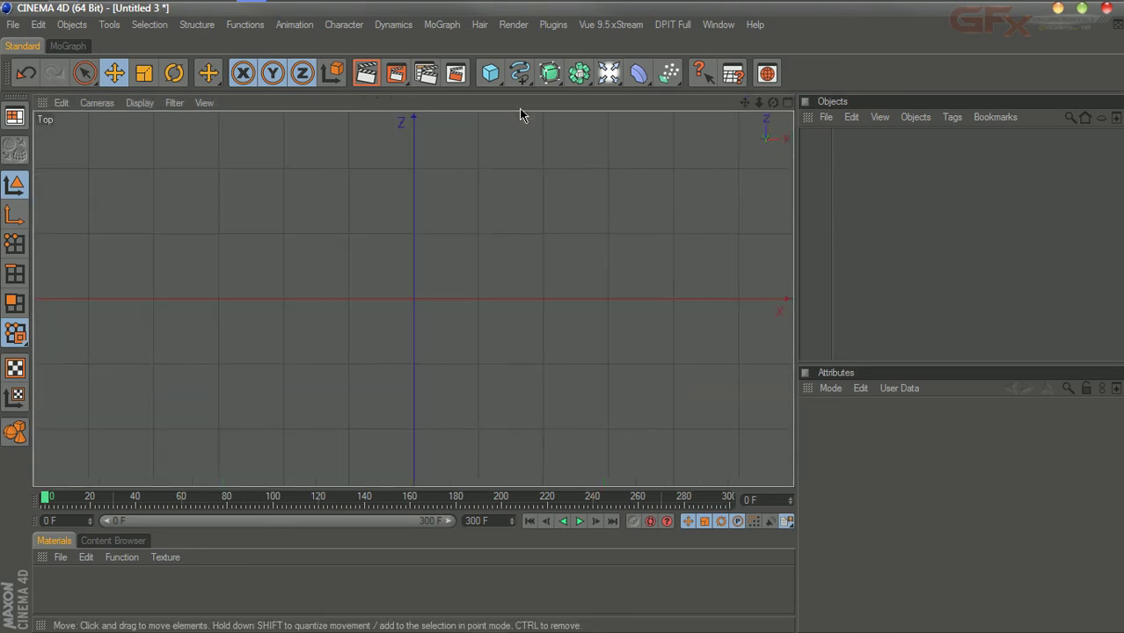
Step: Add a cube primitive to the scene and delete it
{"action": "left_click_drag", "start_coordinate": [491, 73], "coordinate": [545, 85]}
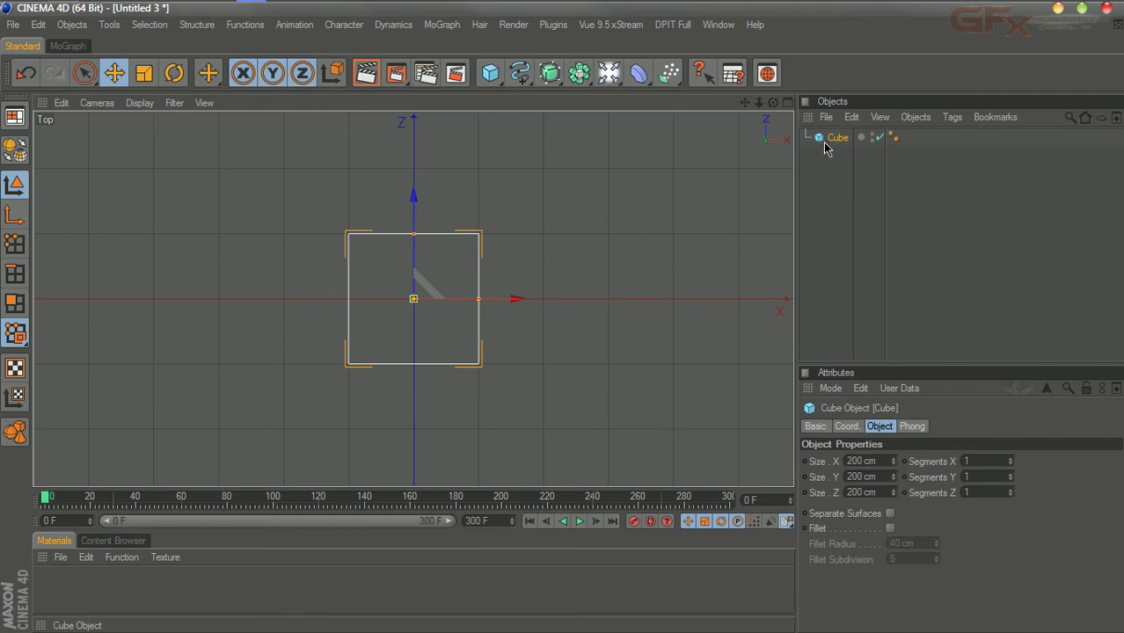
{"action": "key", "text": "Delete"}
Step: Draw a four-point zigzag Linear spline in the Top view, alternating between the Z axis and about one grid square toward negative X
{"action": "mouse_move", "coordinate": [519, 73]}
{"action": "left_mouse_down"}
{"action": "mouse_move", "coordinate": [716, 93]}
{"action": "mouse_move", "coordinate": [642, 97]}
{"action": "mouse_move", "coordinate": [720, 99]}
{"action": "mouse_move", "coordinate": [721, 88]}
{"action": "mouse_move", "coordinate": [642, 89]}
{"action": "left_mouse_up"}
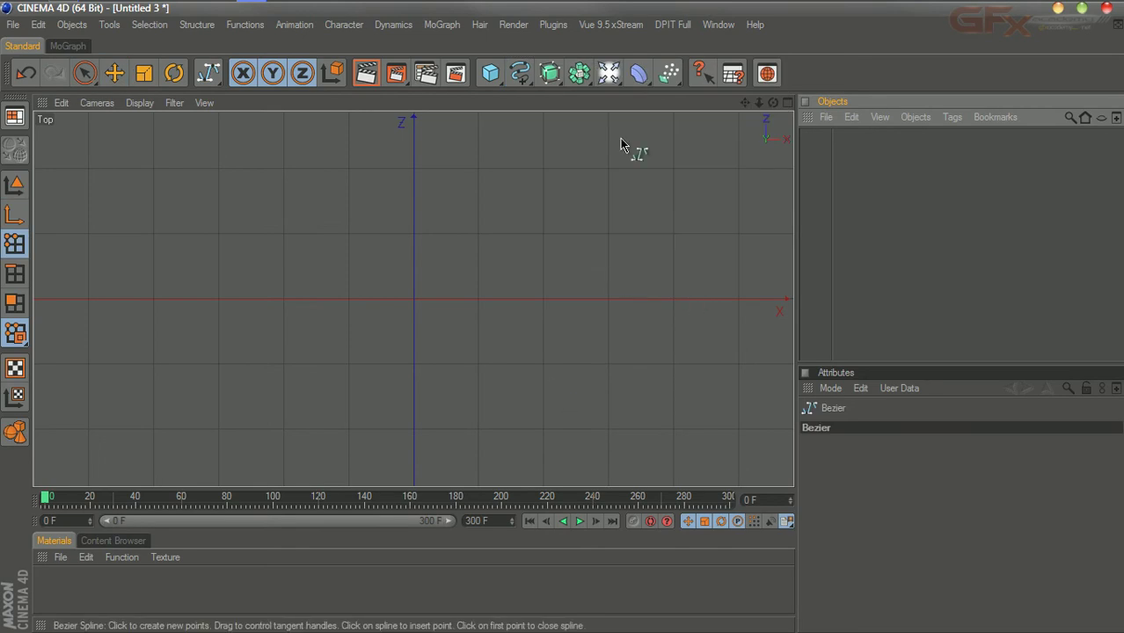
{"action": "mouse_move", "coordinate": [520, 78]}
{"action": "left_mouse_down"}
{"action": "mouse_move", "coordinate": [570, 132]}
{"action": "mouse_move", "coordinate": [743, 91]}
{"action": "mouse_move", "coordinate": [731, 123]}
{"action": "left_mouse_up"}
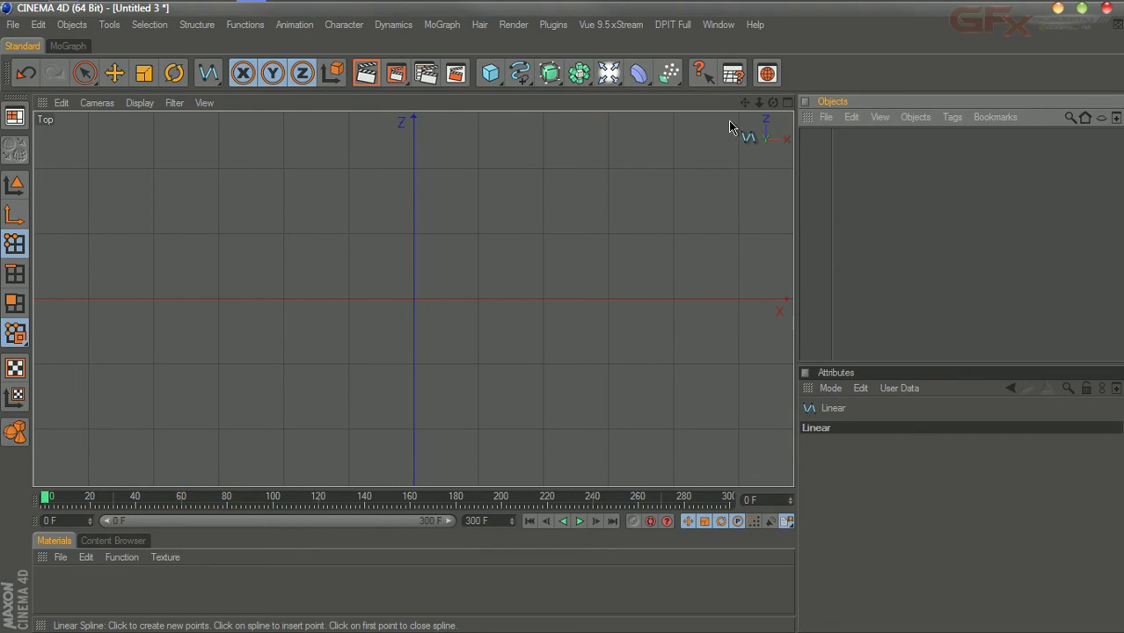
{"action": "scroll", "coordinate": [515, 266], "scroll_direction": "down", "scroll_amount": 1}
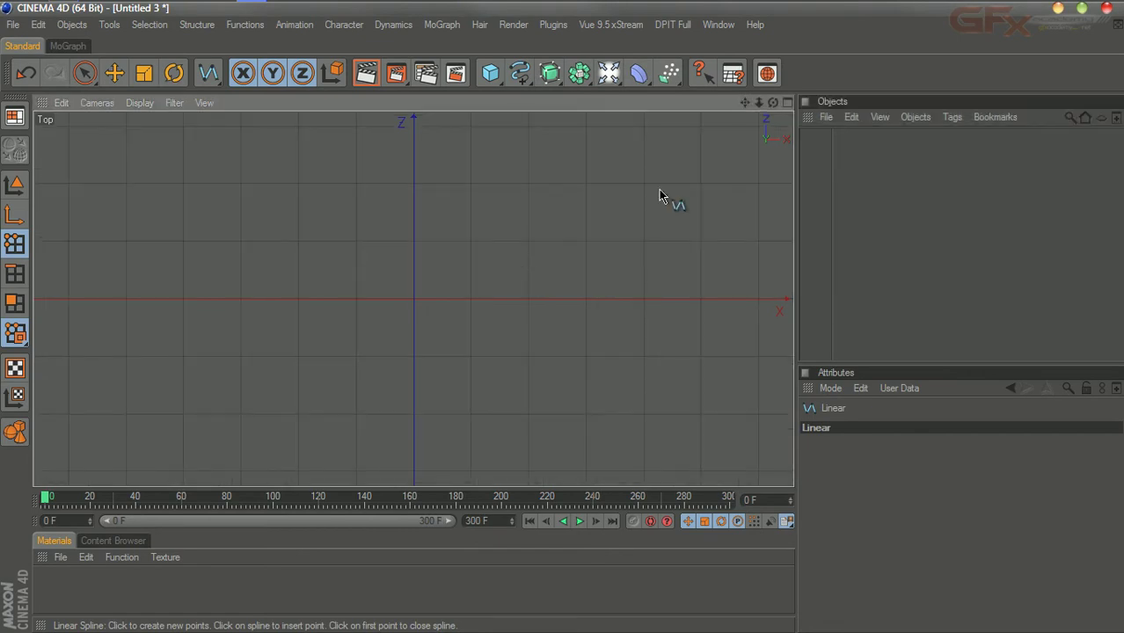
{"action": "left_click", "coordinate": [786, 103]}
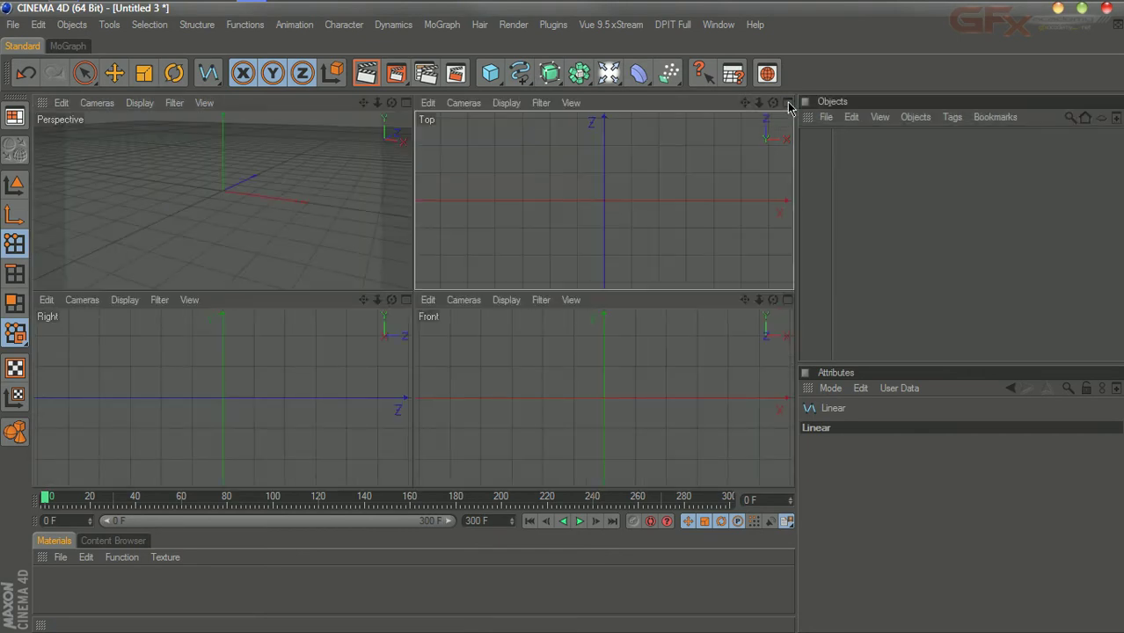
{"action": "left_click", "coordinate": [787, 102]}
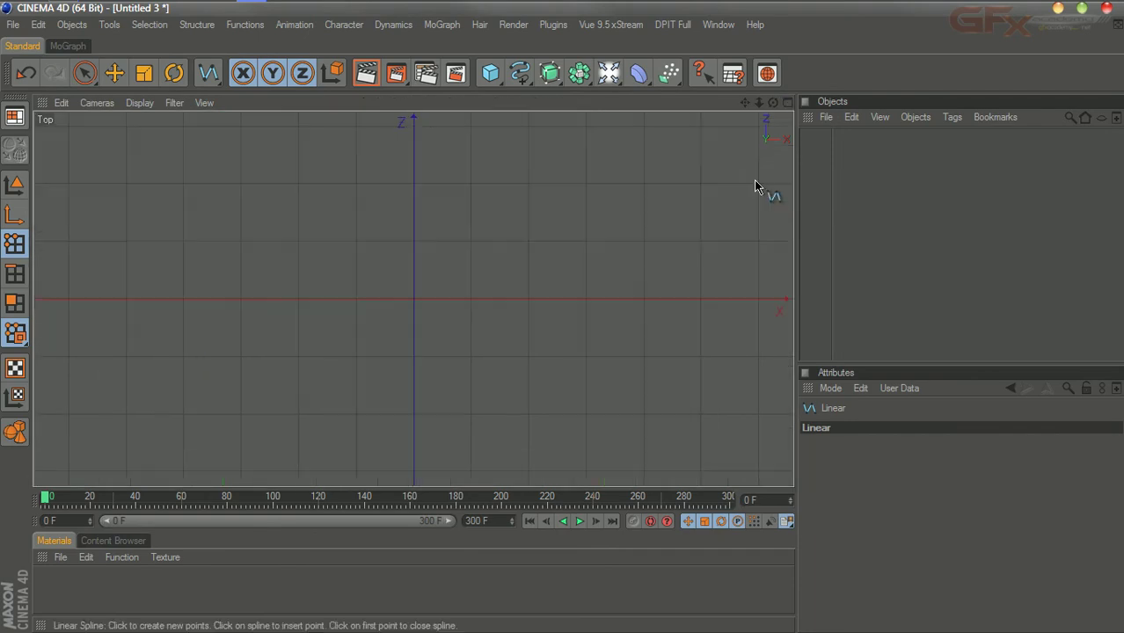
{"action": "left_click", "coordinate": [413, 174]}
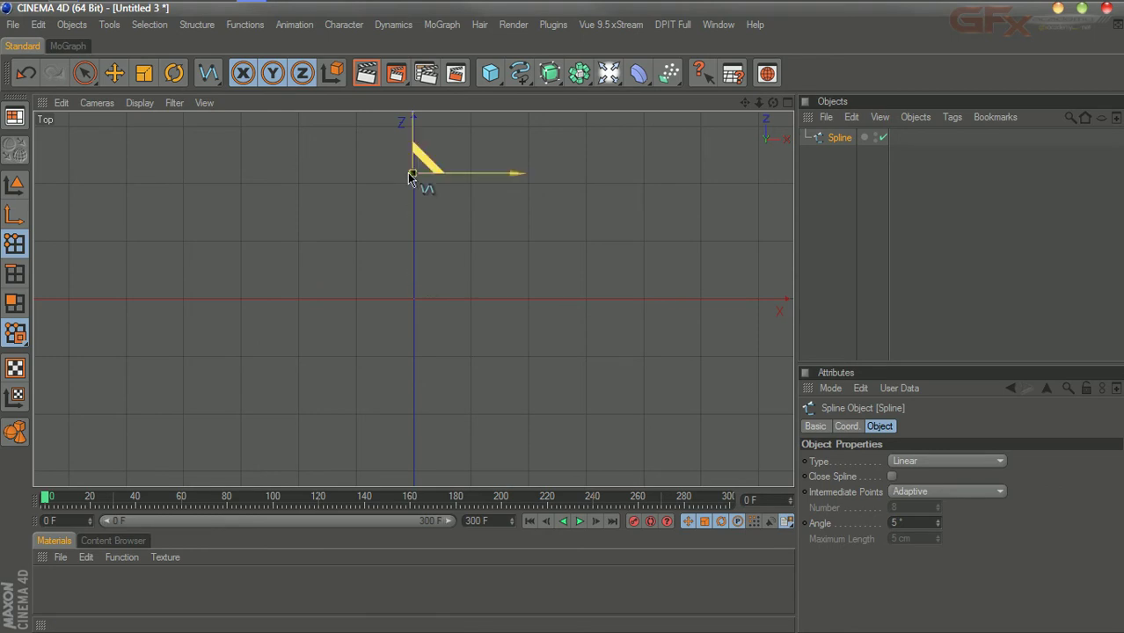
{"action": "left_click", "coordinate": [355, 245]}
{"action": "left_click", "coordinate": [414, 302]}
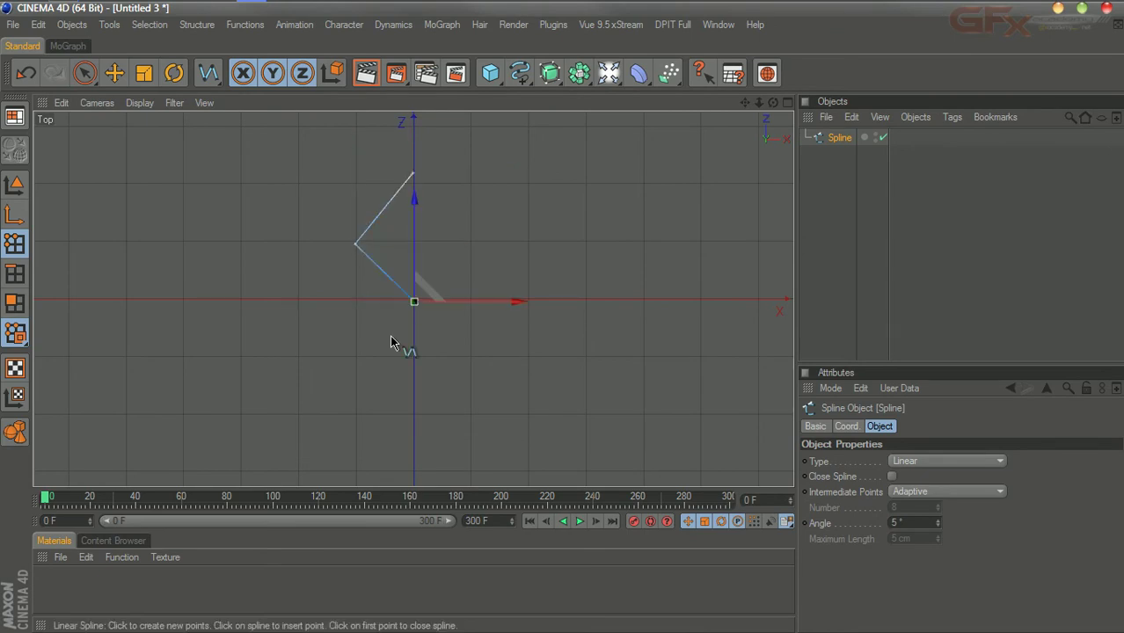
{"action": "left_click", "coordinate": [352, 389]}
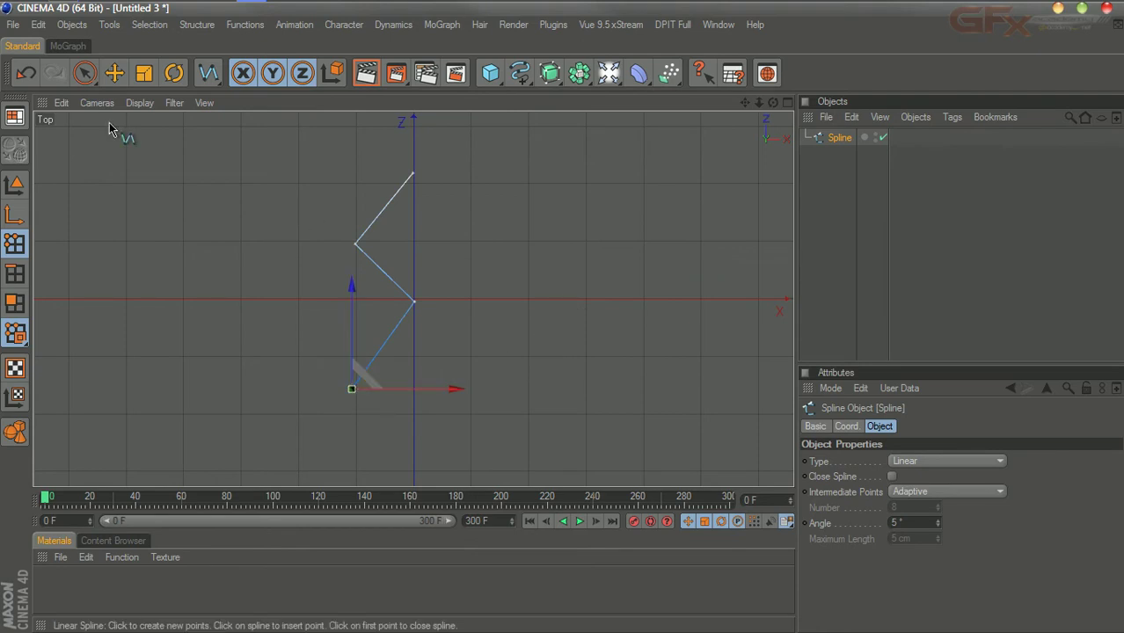
{"action": "key", "text": "ctrl+z"}
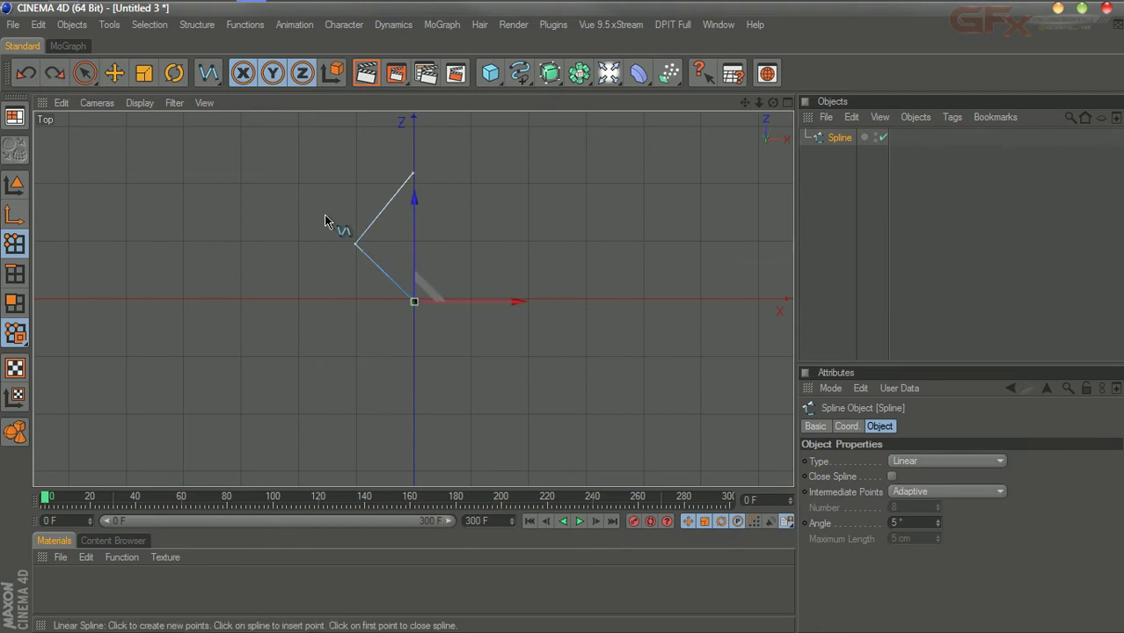
{"action": "key", "text": "ctrl+y"}
Step: Apply soft interpolation to the spline's two middle points to turn the zigzag into a smooth curve
{"action": "left_click", "coordinate": [85, 73]}
{"action": "left_click", "coordinate": [354, 244]}
{"action": "right_click", "coordinate": [355, 246]}
{"action": "left_click", "coordinate": [382, 239]}
{"action": "left_click", "coordinate": [414, 303]}
{"action": "right_click", "coordinate": [415, 304]}
{"action": "left_click", "coordinate": [454, 238]}
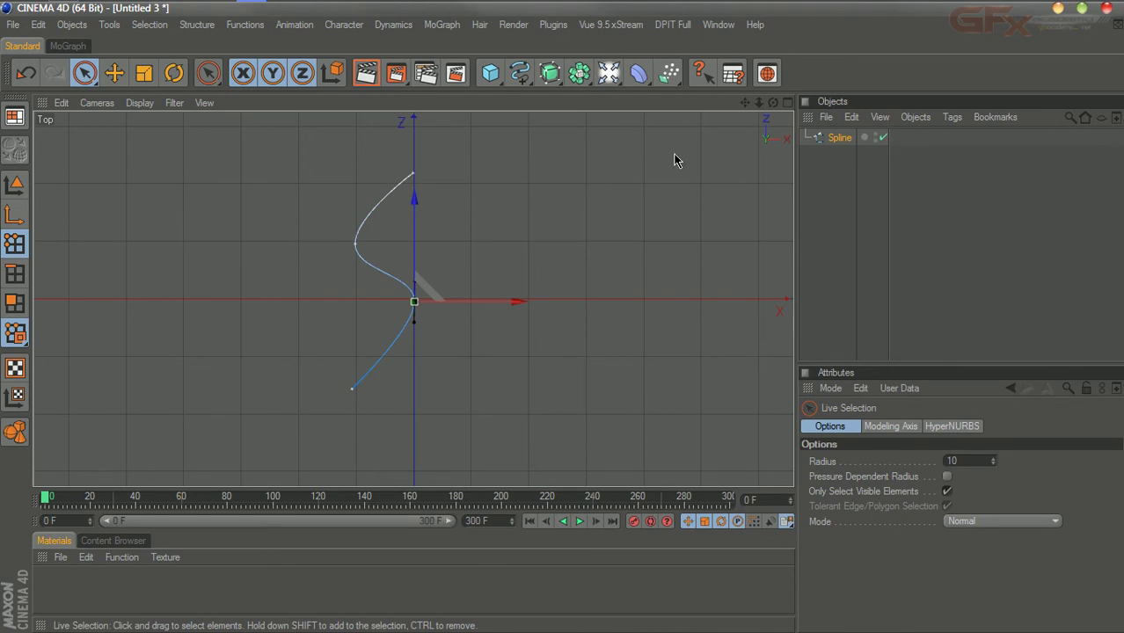
Step: Enlarge the whole spline uniformly in model mode with the Scale tool
{"action": "left_click", "coordinate": [787, 103]}
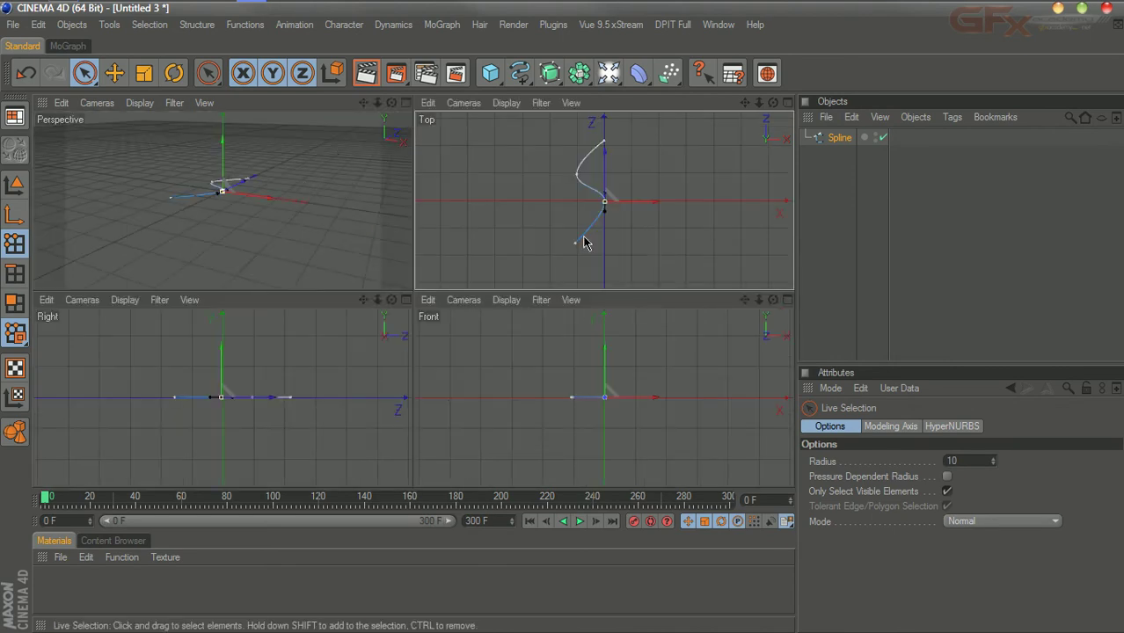
{"action": "left_click", "coordinate": [787, 103]}
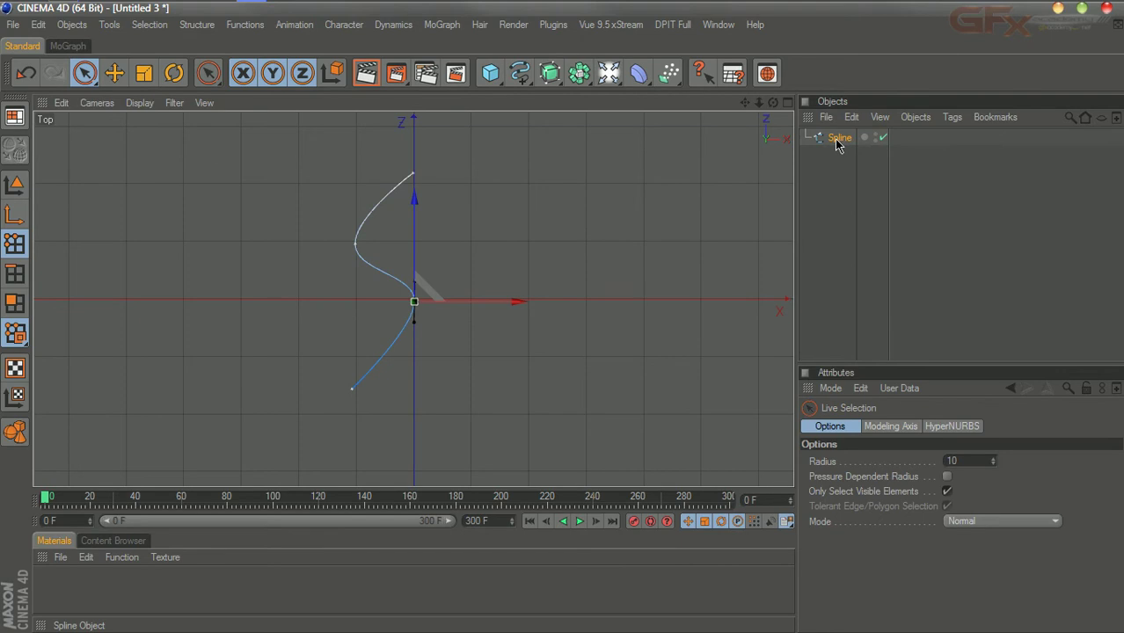
{"action": "left_click", "coordinate": [145, 76]}
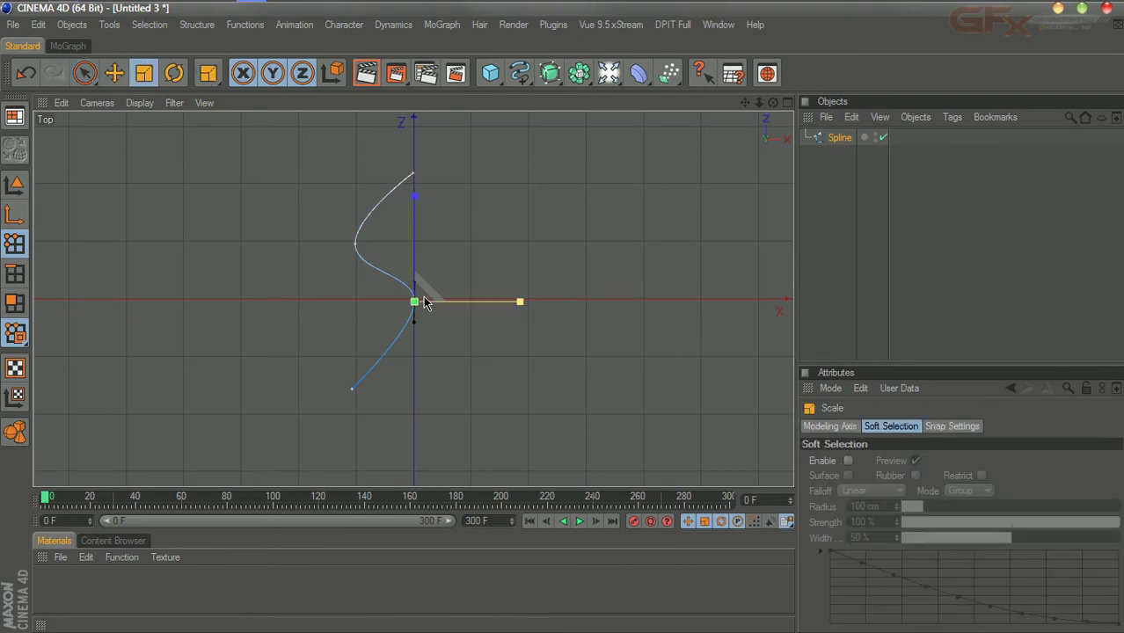
{"action": "left_click", "coordinate": [14, 190]}
{"action": "left_click_drag", "start_coordinate": [415, 300], "coordinate": [435, 302]}
{"action": "scroll", "coordinate": [499, 247], "scroll_direction": "down", "scroll_amount": 7}
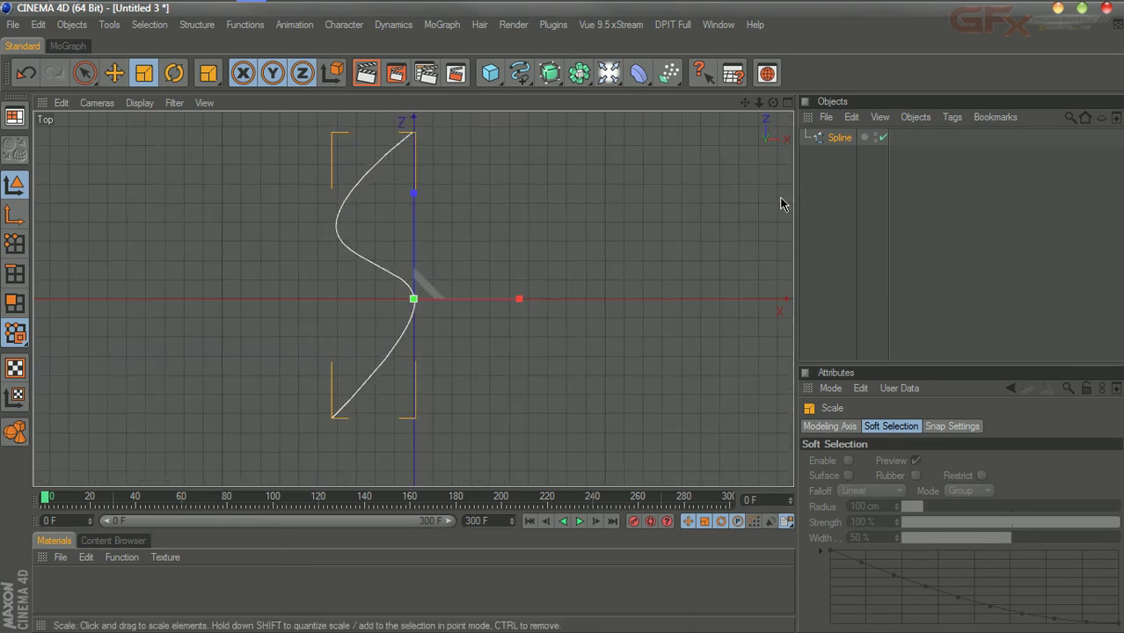
Step: Shift the spline's upper middle point about two grid squares and its upper end point about seven grid squares toward positive X
{"action": "left_click", "coordinate": [91, 79]}
{"action": "left_click", "coordinate": [412, 134]}
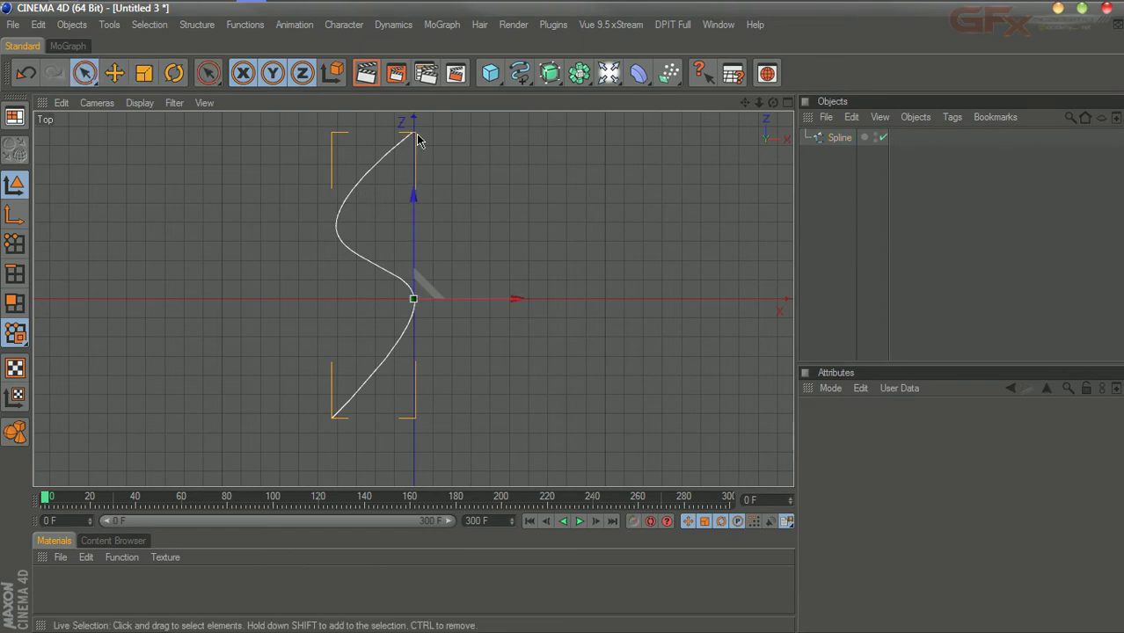
{"action": "left_click", "coordinate": [14, 244]}
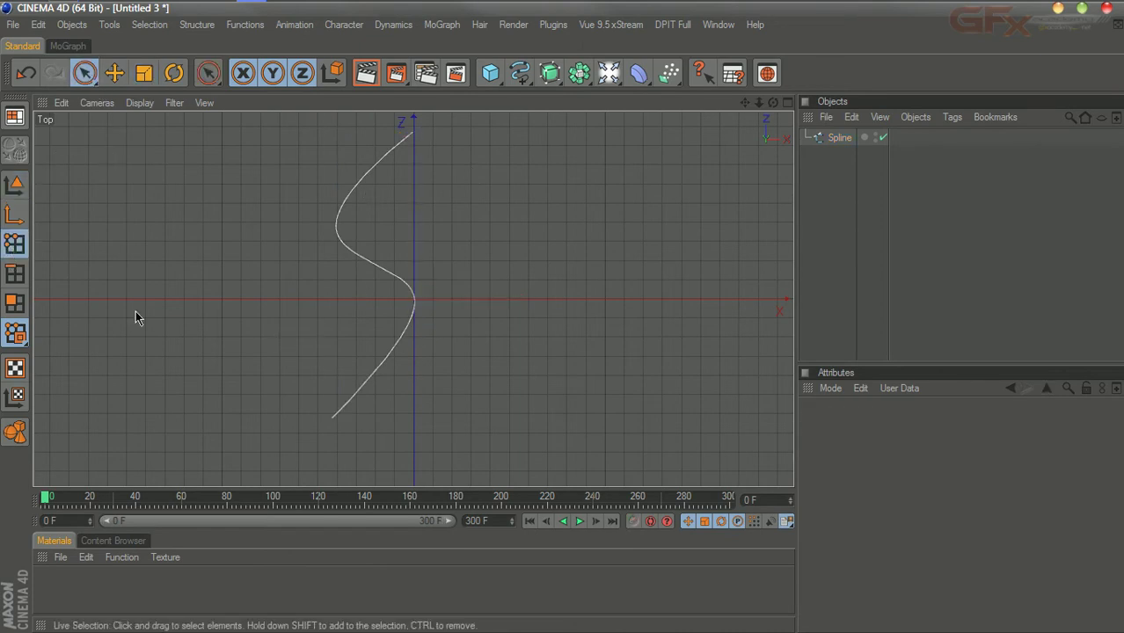
{"action": "left_click", "coordinate": [839, 137]}
{"action": "left_click", "coordinate": [416, 302]}
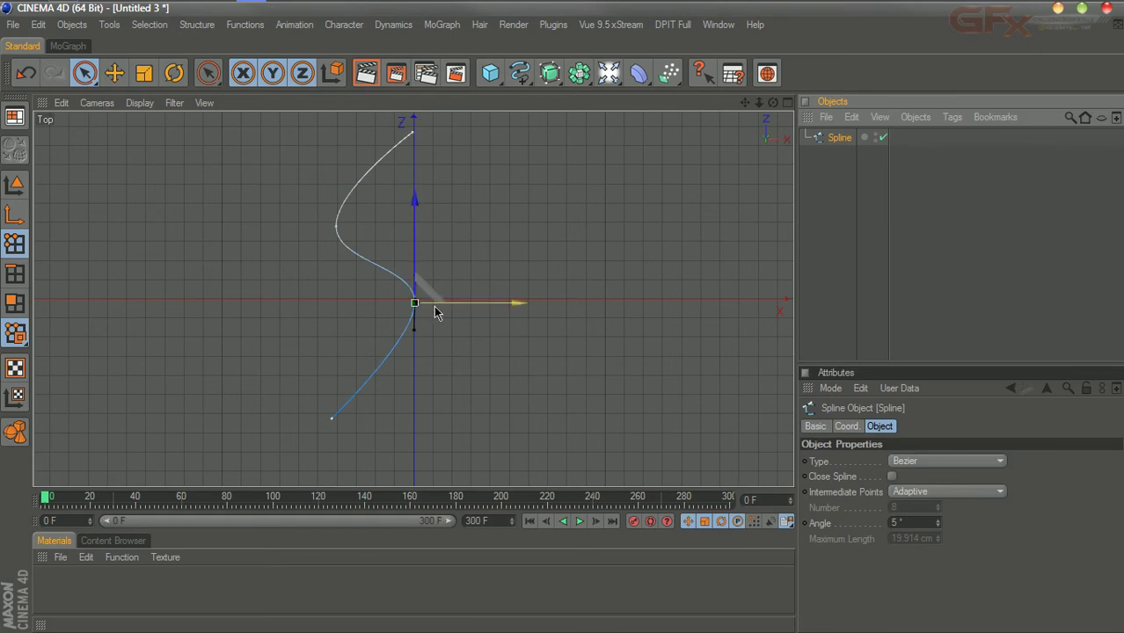
{"action": "left_click", "coordinate": [335, 225]}
{"action": "left_click_drag", "start_coordinate": [335, 226], "coordinate": [374, 226]}
{"action": "left_click", "coordinate": [411, 133]}
{"action": "left_click_drag", "start_coordinate": [456, 144], "coordinate": [597, 144]}
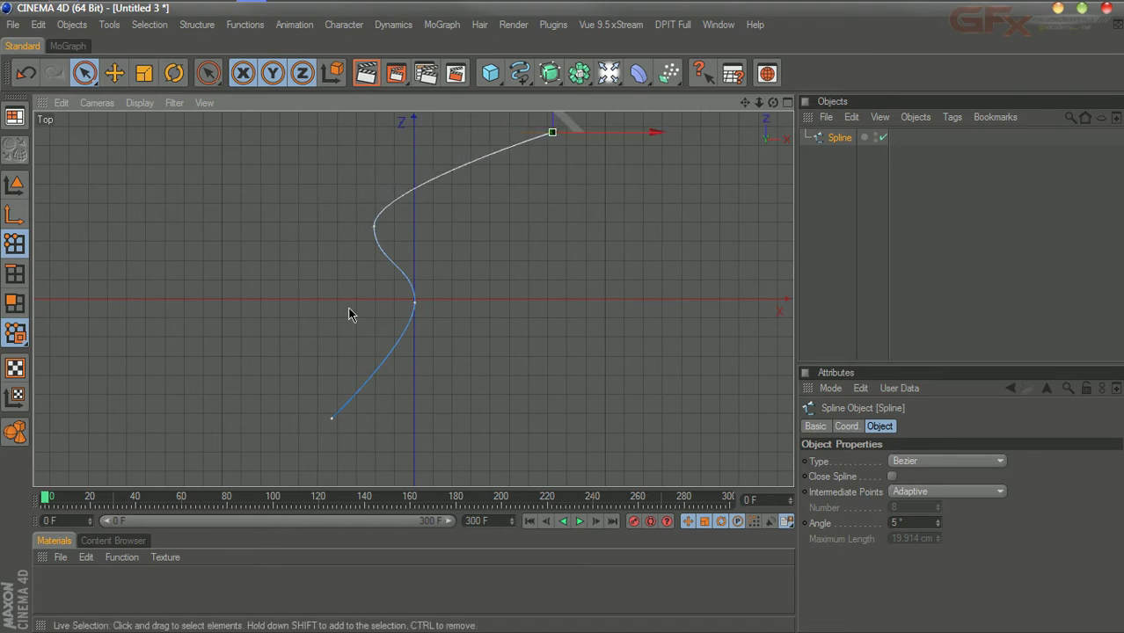
Step: Move the lower middle point about one and a half grid squares toward positive X and tilt and lengthen its tangents
{"action": "left_click", "coordinate": [415, 304]}
{"action": "left_click_drag", "start_coordinate": [459, 303], "coordinate": [505, 303]}
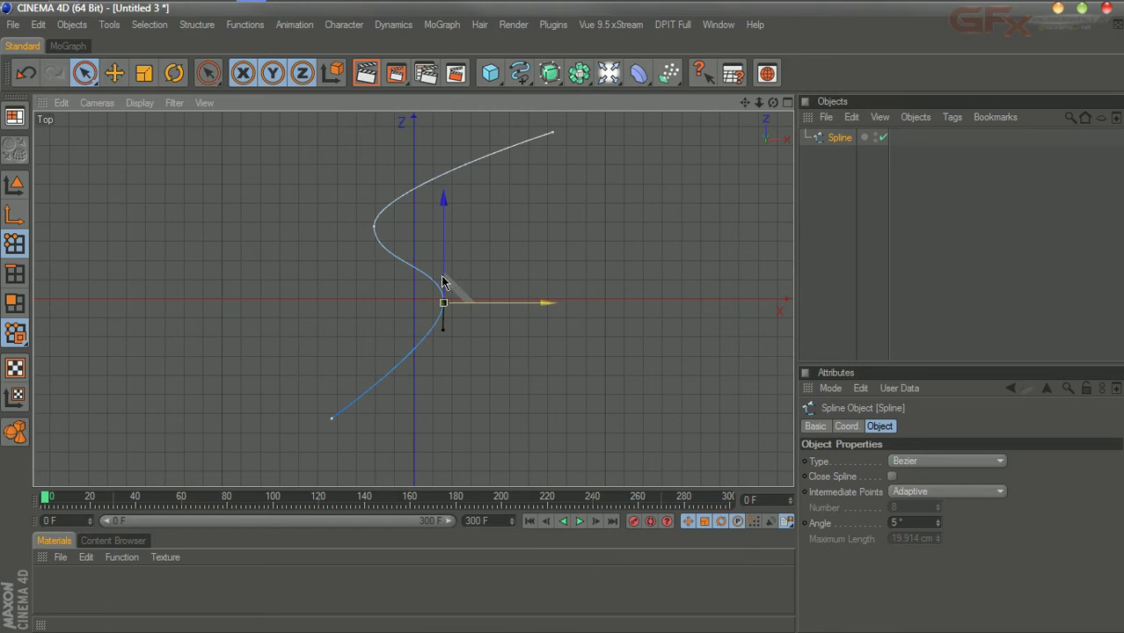
{"action": "left_click", "coordinate": [115, 75]}
{"action": "left_click_drag", "start_coordinate": [444, 276], "coordinate": [431, 255]}
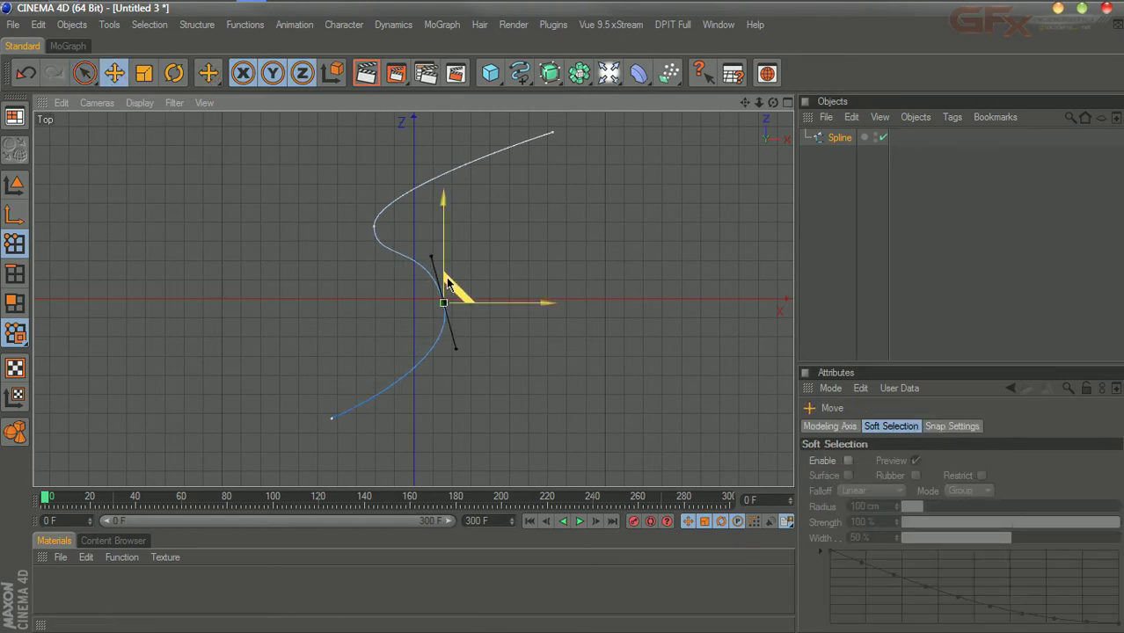
Step: Nudge the upper middle point toward positive X and Z, lengthen its upper tangent and angle its lower tangent separately toward positive X
{"action": "left_click", "coordinate": [375, 226]}
{"action": "left_click_drag", "start_coordinate": [374, 226], "coordinate": [437, 212]}
{"action": "left_click_drag", "start_coordinate": [393, 188], "coordinate": [392, 157]}
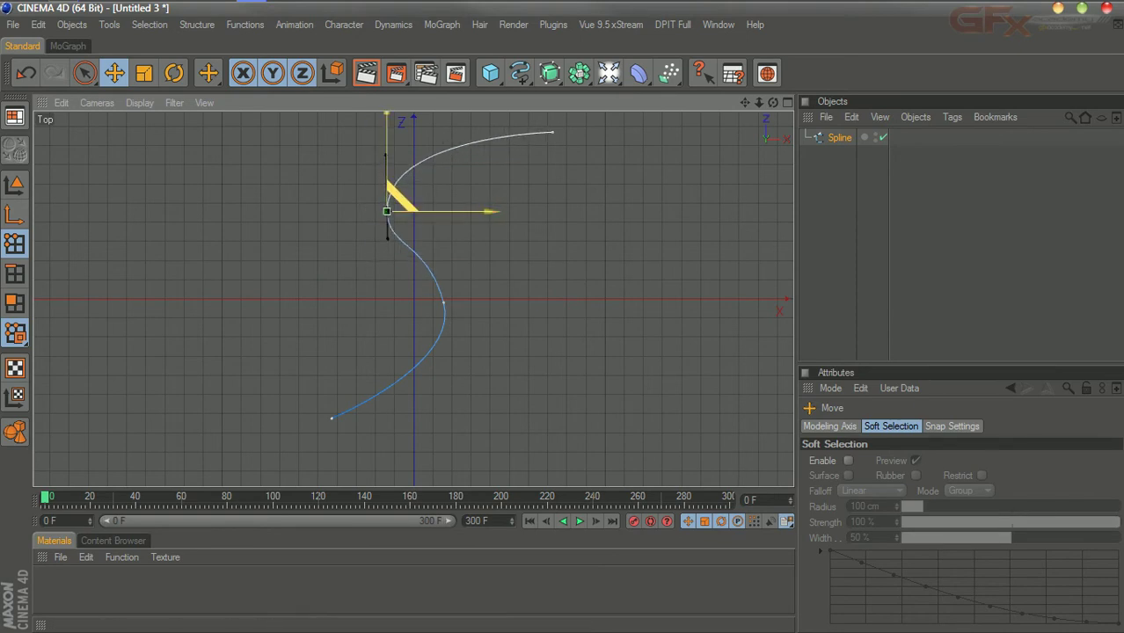
{"action": "mouse_move", "coordinate": [387, 246]}
{"action": "left_mouse_down"}
{"action": "mouse_move", "coordinate": [418, 267]}
{"action": "mouse_move", "coordinate": [407, 237]}
{"action": "left_mouse_up"}
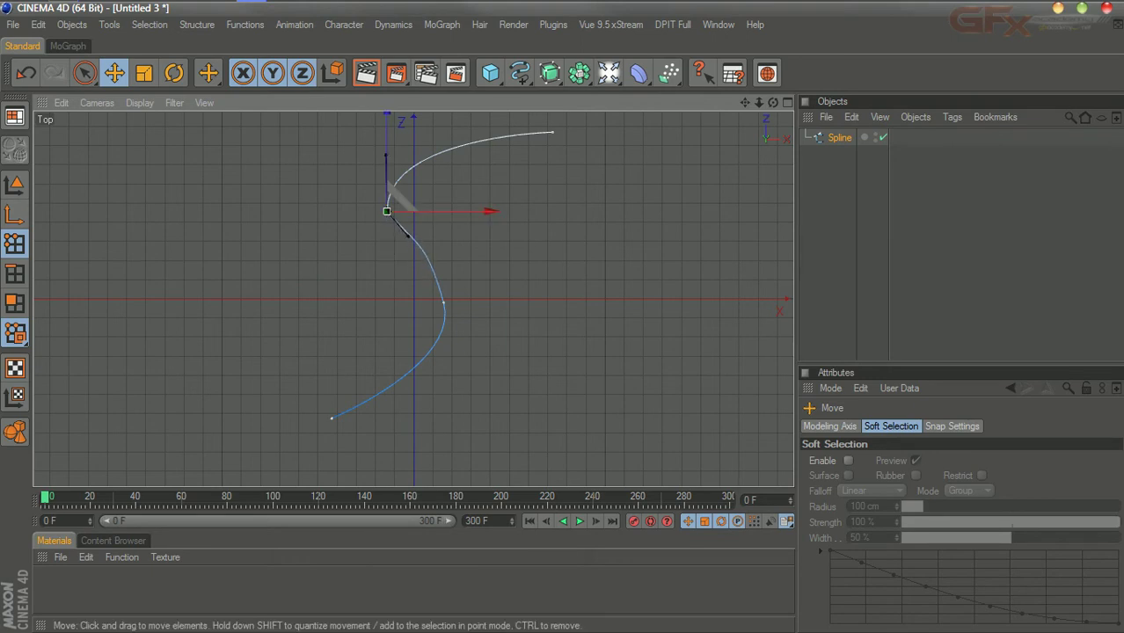
{"action": "left_click", "coordinate": [541, 248]}
Step: Apply Equal Tangent Length to the spline's upper middle point
{"action": "scroll", "coordinate": [558, 288], "scroll_direction": "up", "scroll_amount": 3}
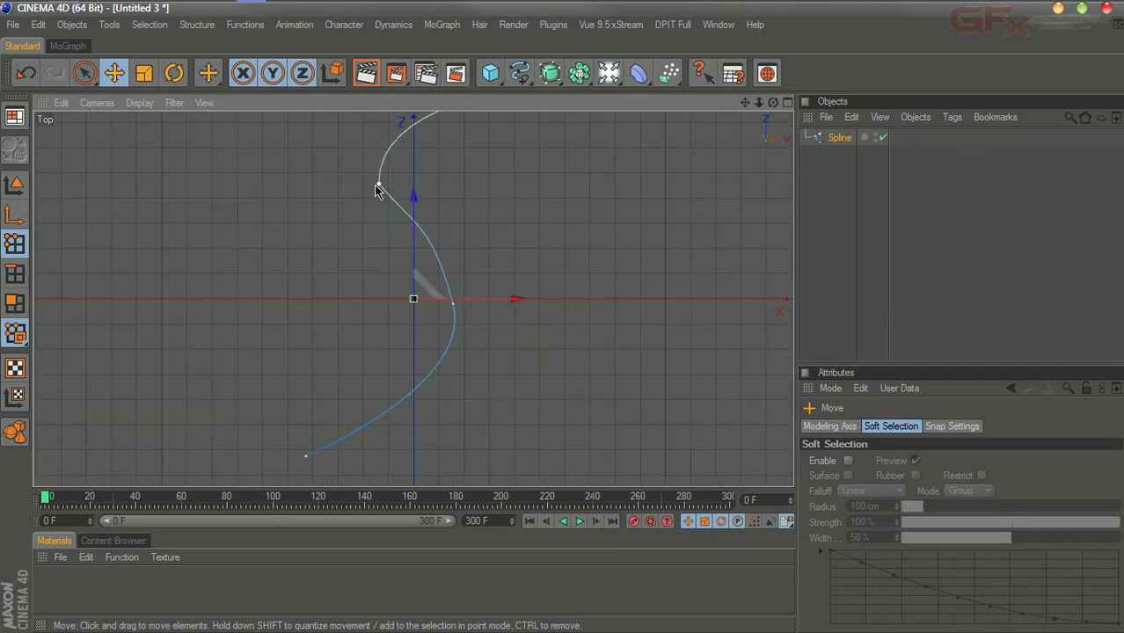
{"action": "left_click", "coordinate": [378, 186]}
{"action": "key", "text": "9"}
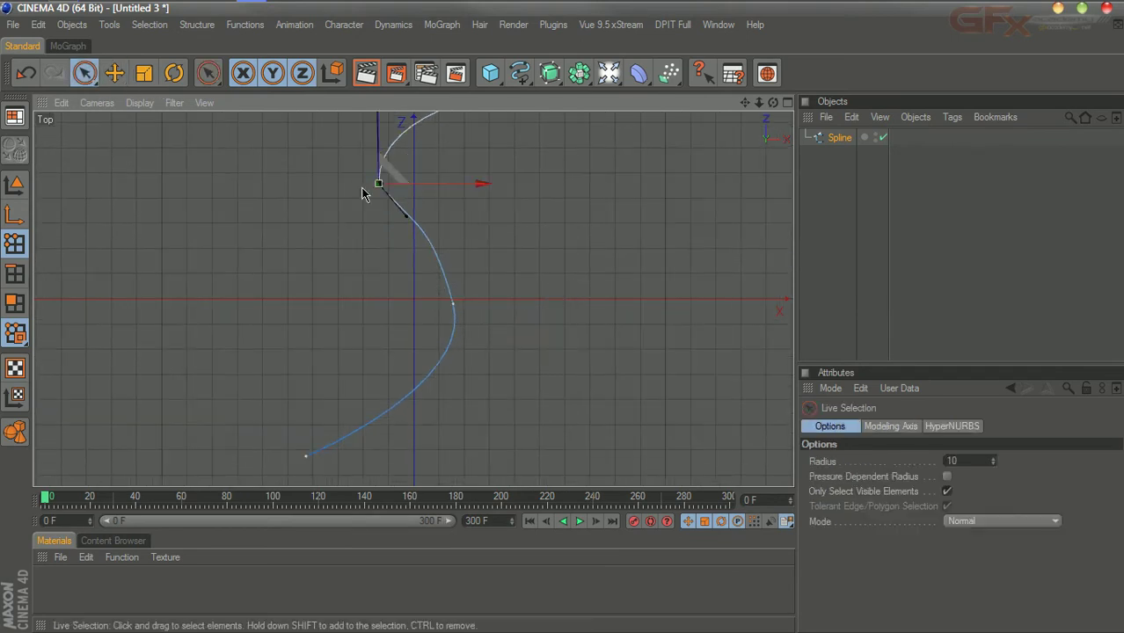
{"action": "right_click", "coordinate": [378, 178]}
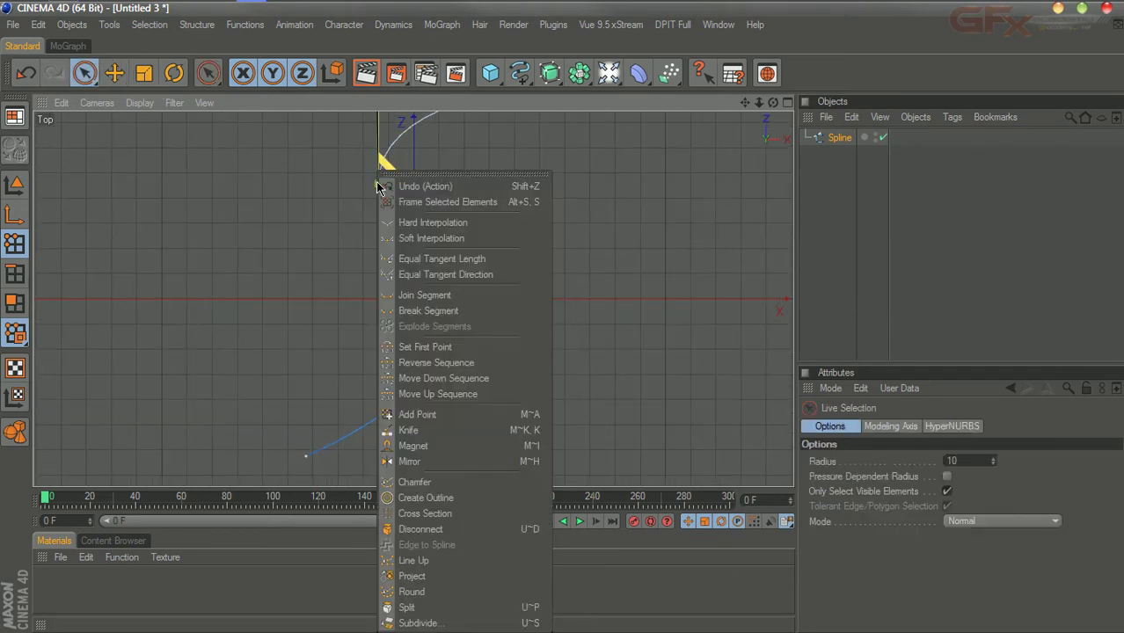
{"action": "left_click", "coordinate": [498, 261]}
Step: Apply Equal Tangent Direction to the spline's lower middle point
{"action": "left_click", "coordinate": [456, 310]}
{"action": "right_click", "coordinate": [456, 309]}
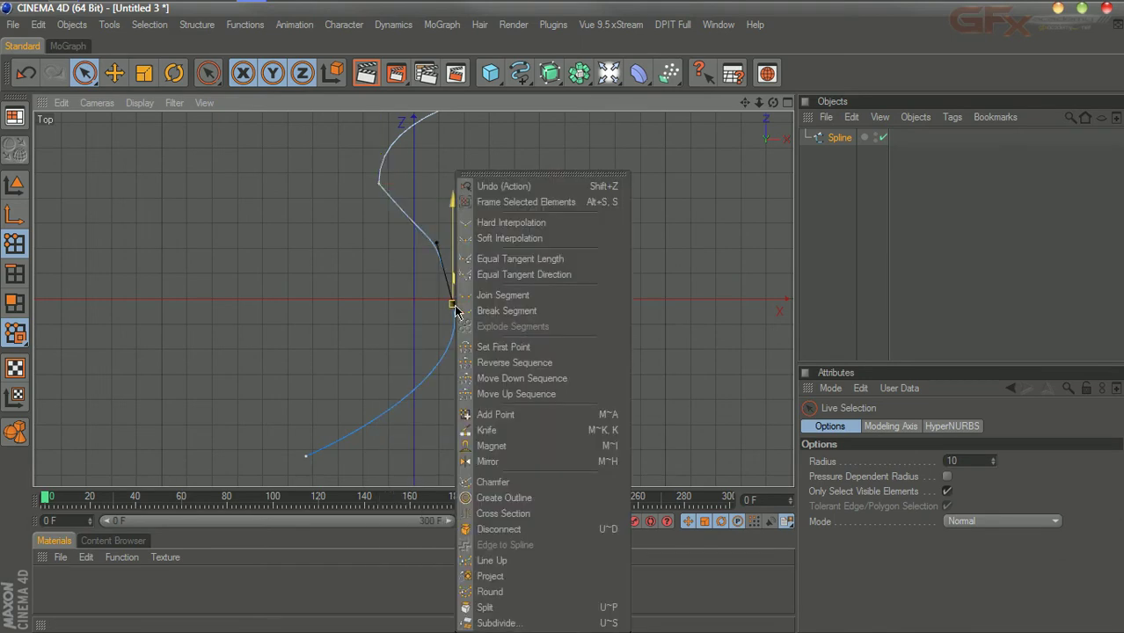
{"action": "left_click", "coordinate": [501, 269]}
{"action": "right_click", "coordinate": [475, 304]}
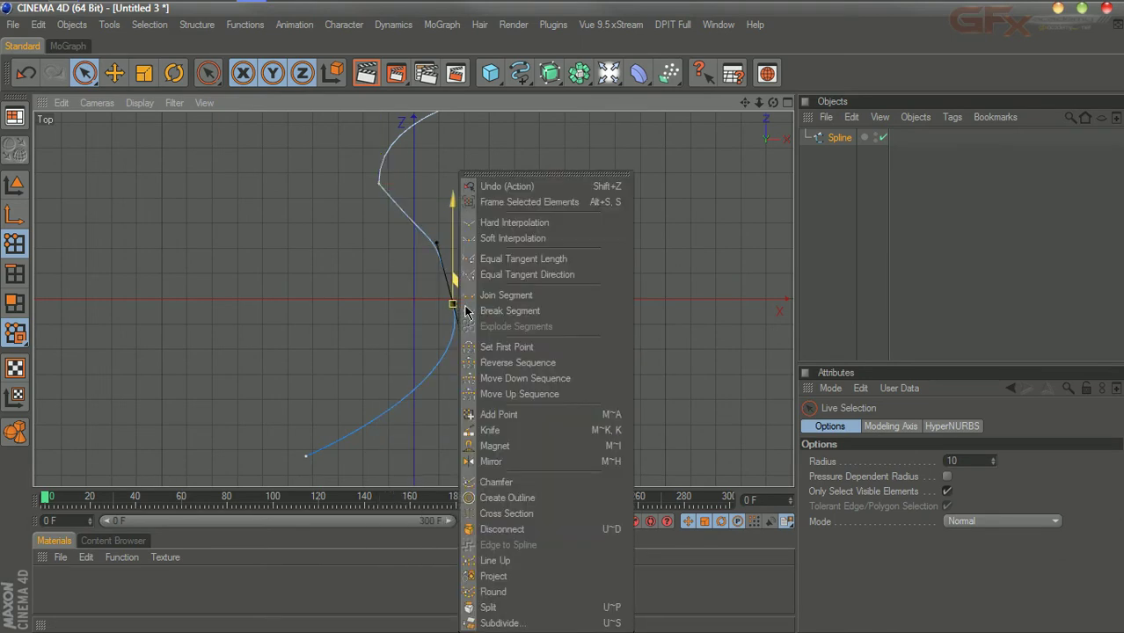
{"action": "left_click", "coordinate": [516, 275]}
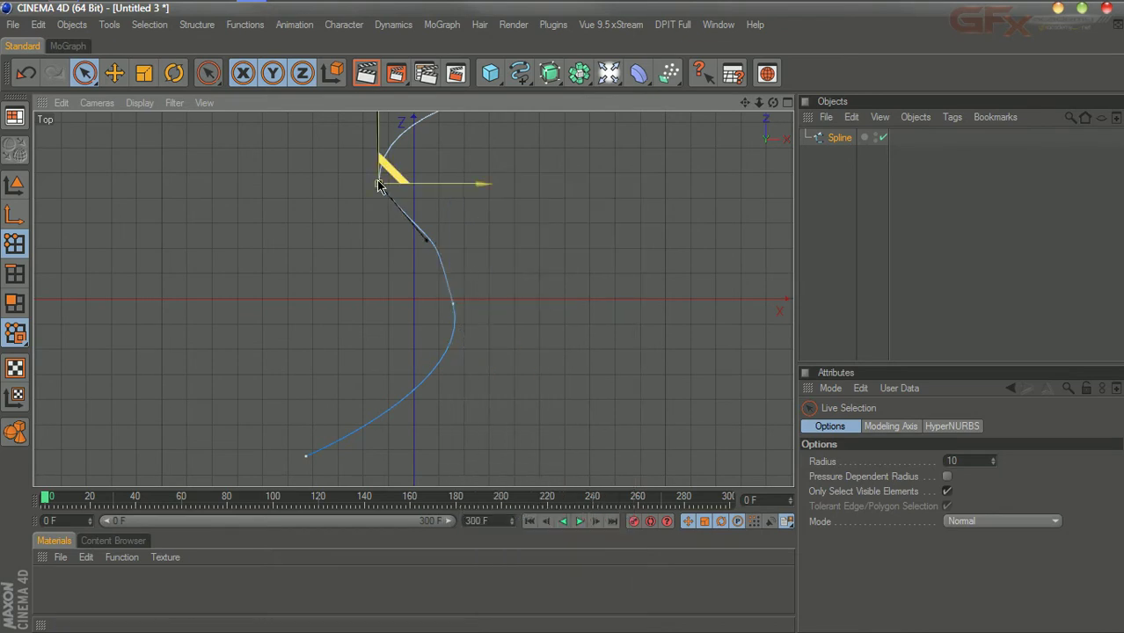
Step: Apply Equal Tangent Direction to the spline's upper middle point
{"action": "left_click", "coordinate": [378, 185]}
{"action": "right_click", "coordinate": [378, 185]}
{"action": "left_click", "coordinate": [442, 276]}
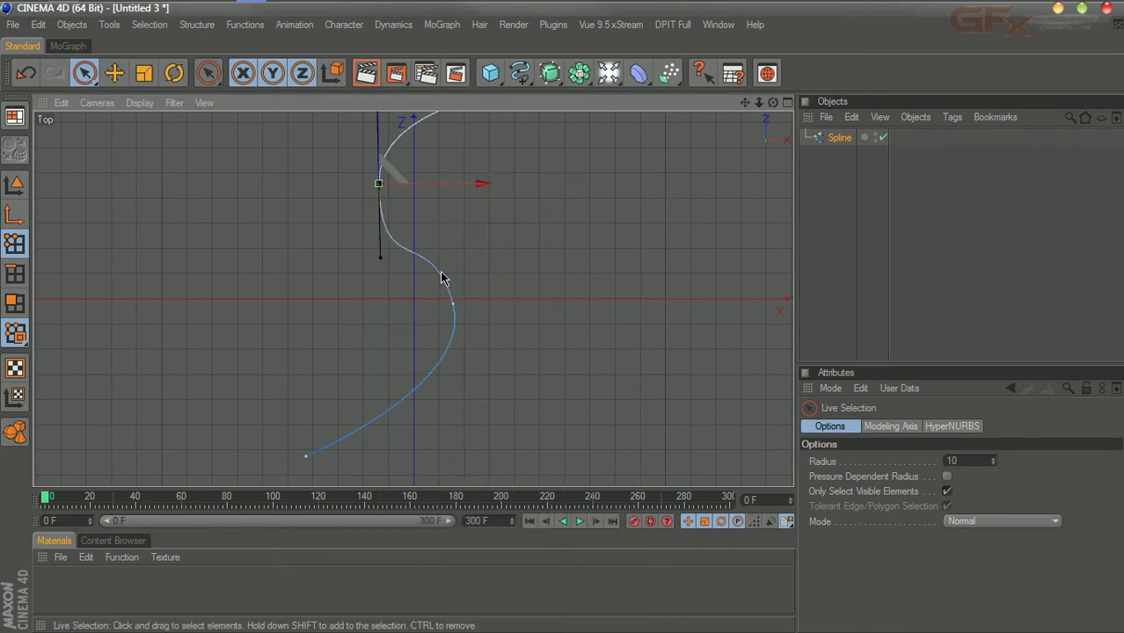
{"action": "left_click", "coordinate": [454, 305]}
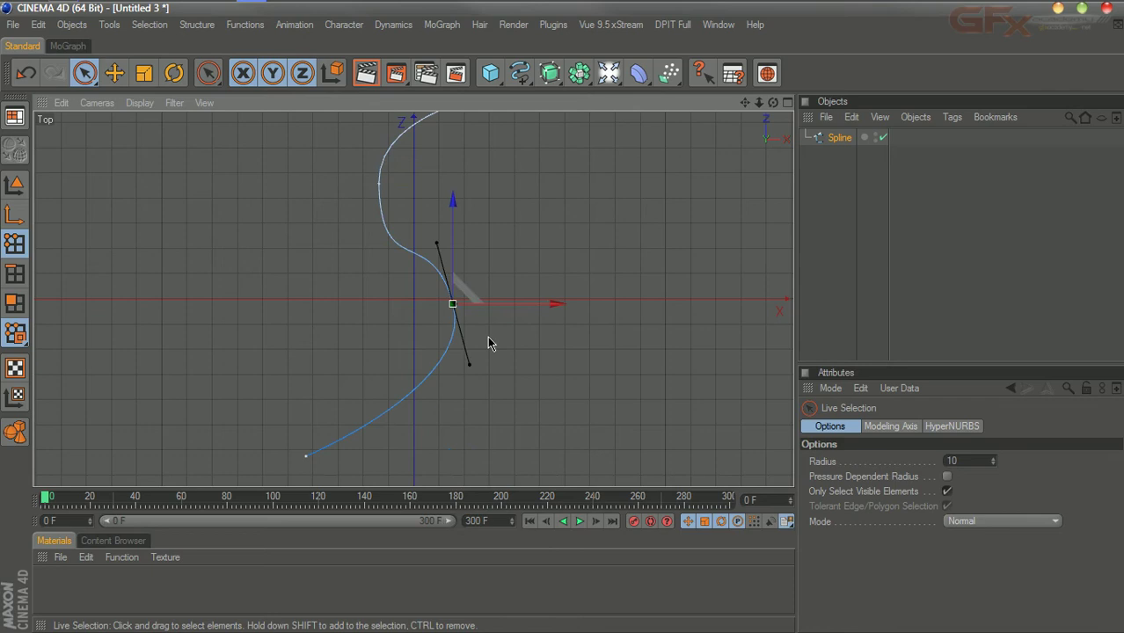
{"action": "left_click", "coordinate": [433, 251]}
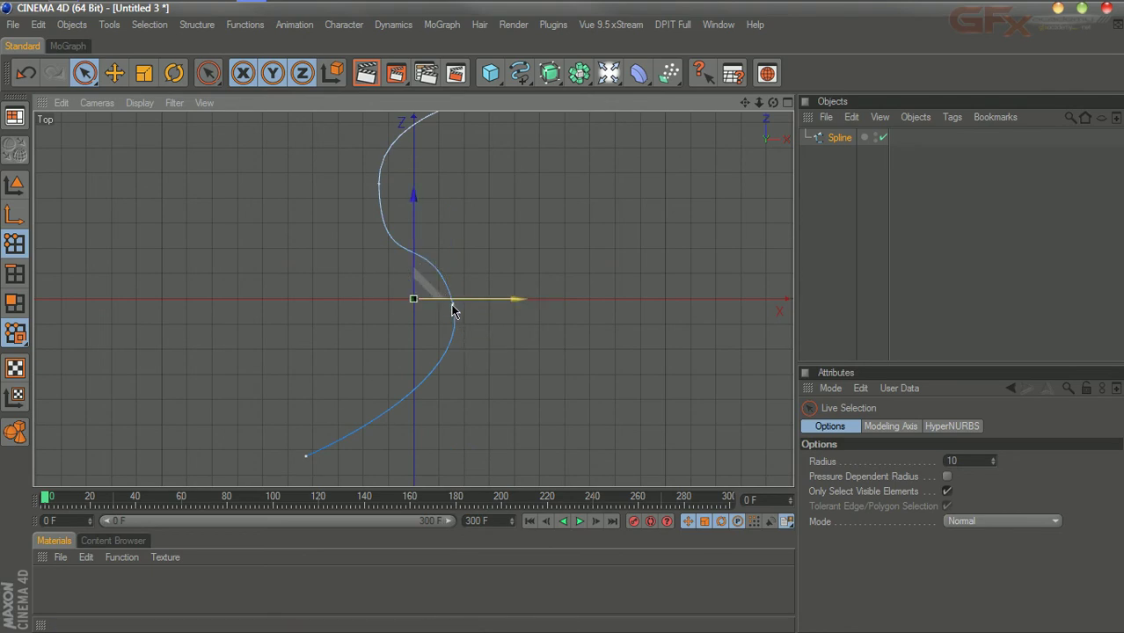
{"action": "left_click", "coordinate": [114, 73]}
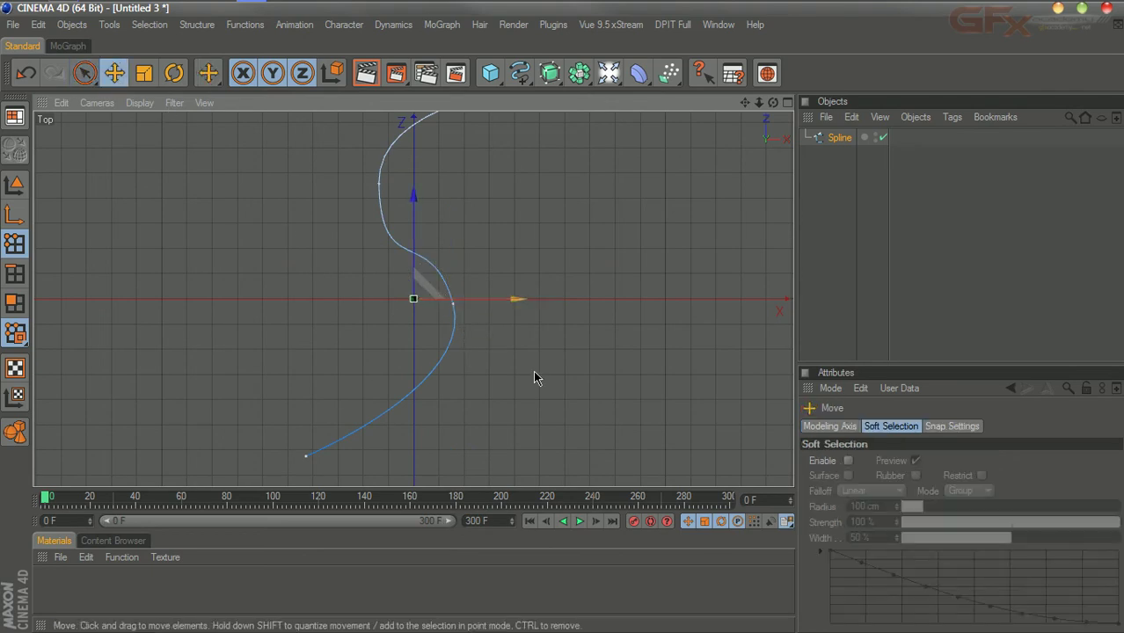
{"action": "double_click", "coordinate": [453, 304]}
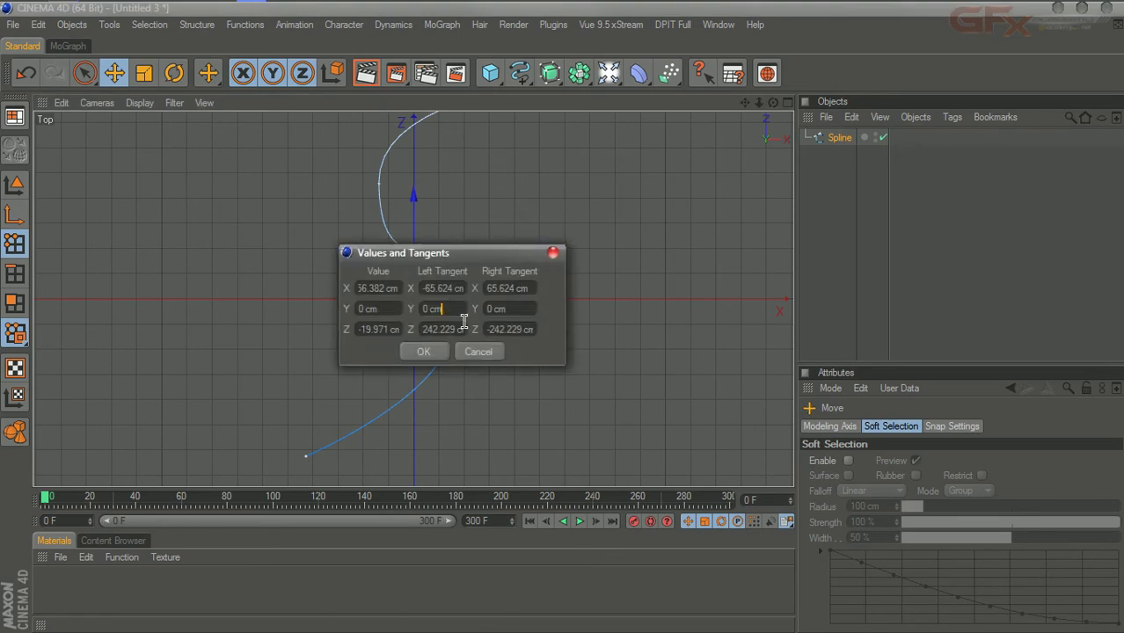
{"action": "left_click", "coordinate": [479, 352]}
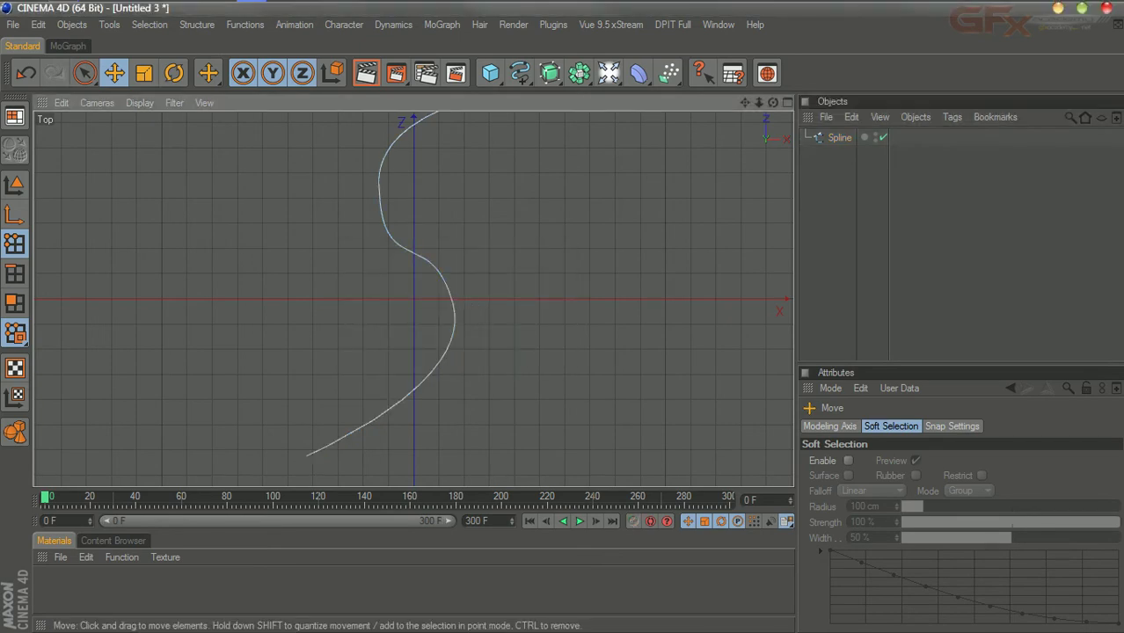
Step: Tilt the tangents of both middle points with the Move tool to straighten the stretch of curve between them
{"action": "left_click", "coordinate": [453, 305]}
{"action": "left_click", "coordinate": [453, 305]}
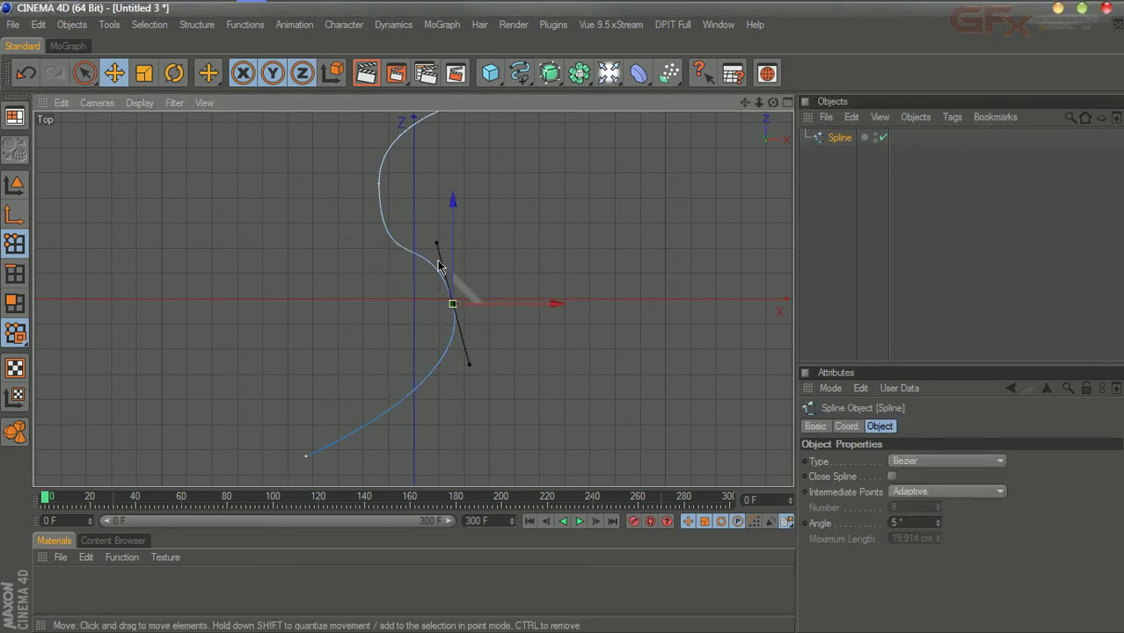
{"action": "left_click_drag", "start_coordinate": [469, 363], "coordinate": [494, 375]}
{"action": "left_click", "coordinate": [379, 185]}
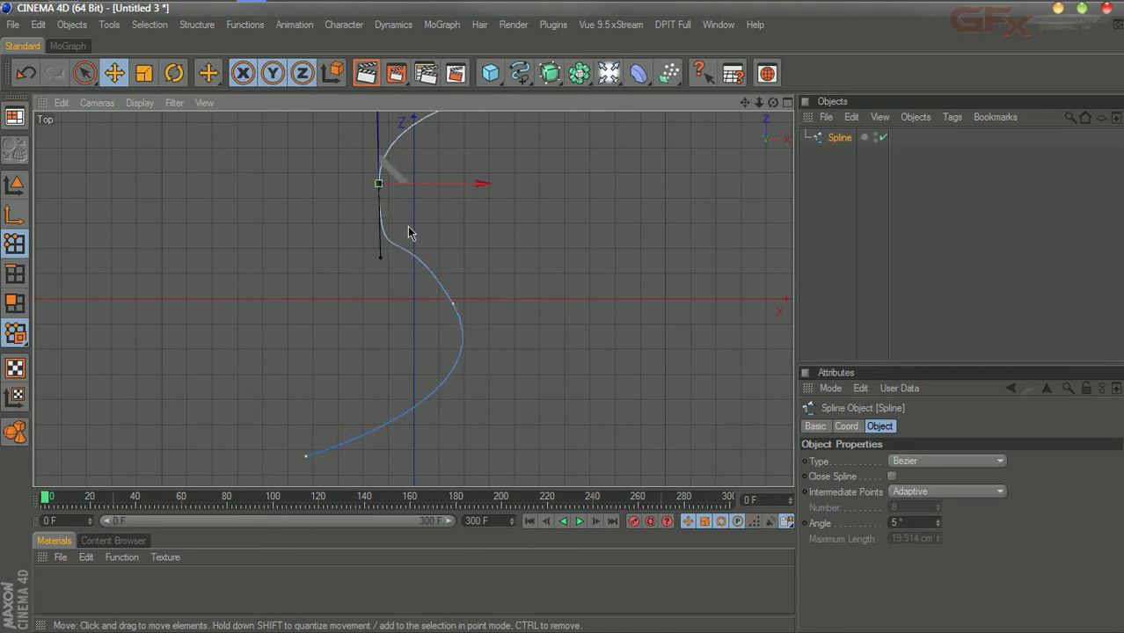
{"action": "left_click_drag", "start_coordinate": [382, 258], "coordinate": [415, 241]}
{"action": "scroll", "coordinate": [489, 267], "scroll_direction": "down", "scroll_amount": 1}
{"action": "left_click", "coordinate": [489, 267]}
Step: Apply soft interpolation to the upper and lower middle points to reset their tangents
{"action": "left_click", "coordinate": [383, 197]}
{"action": "key", "text": "space"}
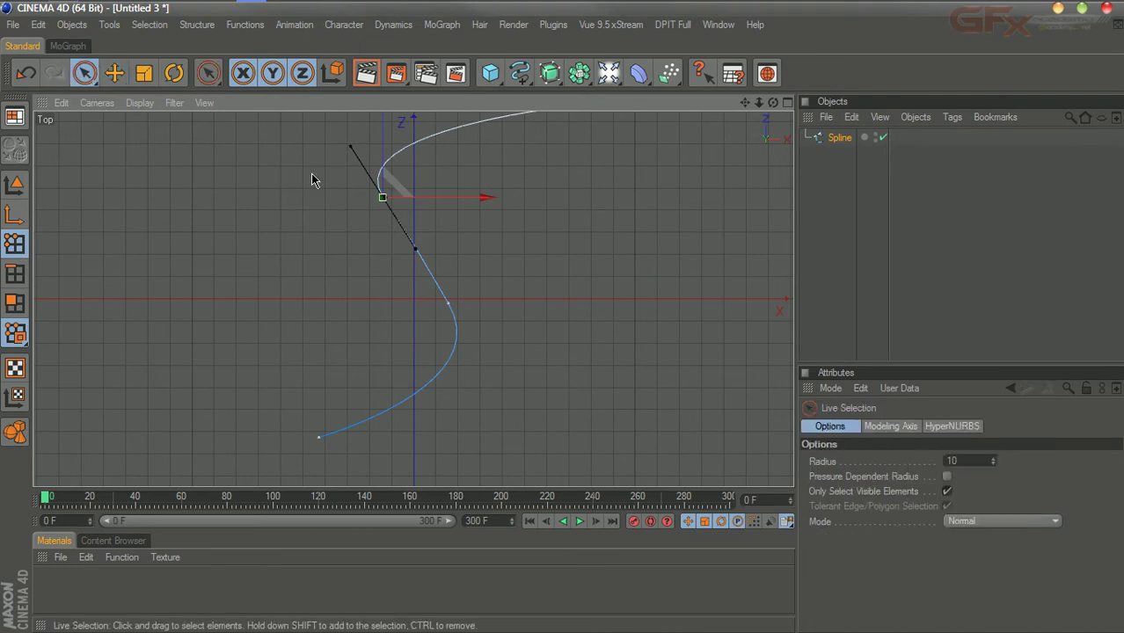
{"action": "right_click", "coordinate": [388, 173]}
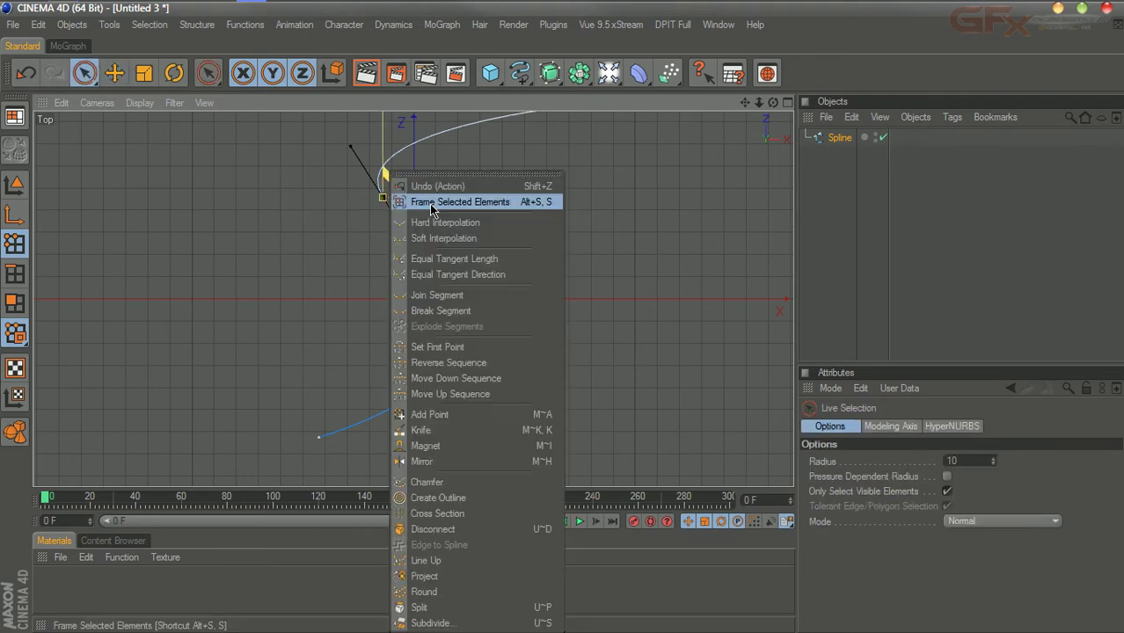
{"action": "left_click", "coordinate": [474, 239]}
{"action": "left_click", "coordinate": [451, 303]}
{"action": "right_click", "coordinate": [458, 303]}
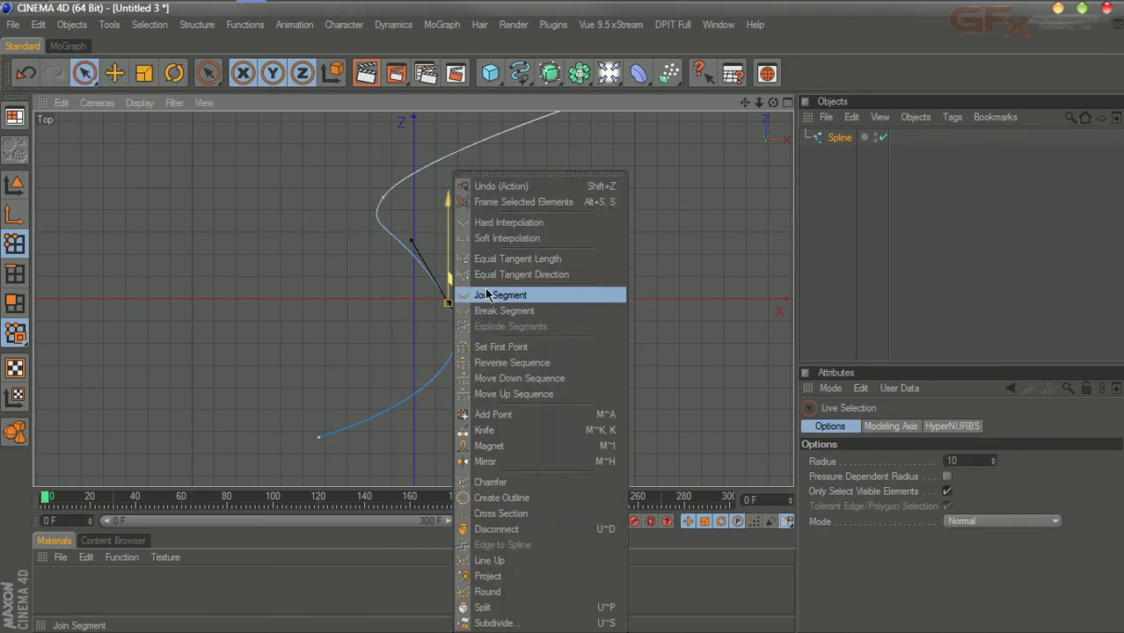
{"action": "left_click", "coordinate": [492, 239]}
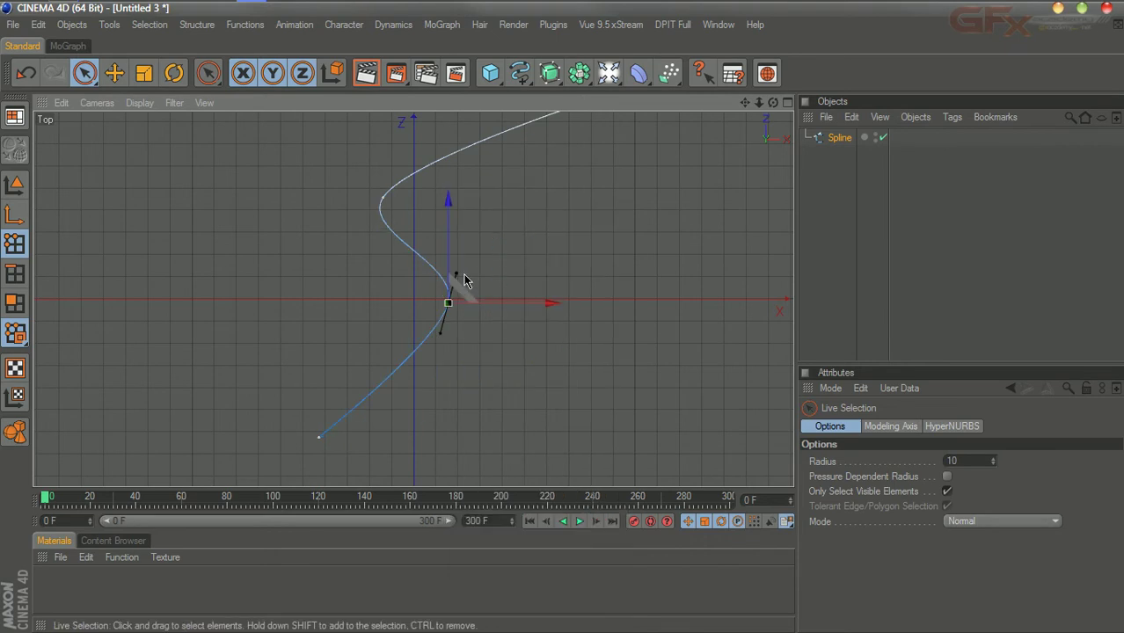
Step: Lengthen the lower middle point's lower tangent toward negative Z and tilt its upper tangent separately toward negative X
{"action": "left_click", "coordinate": [439, 341]}
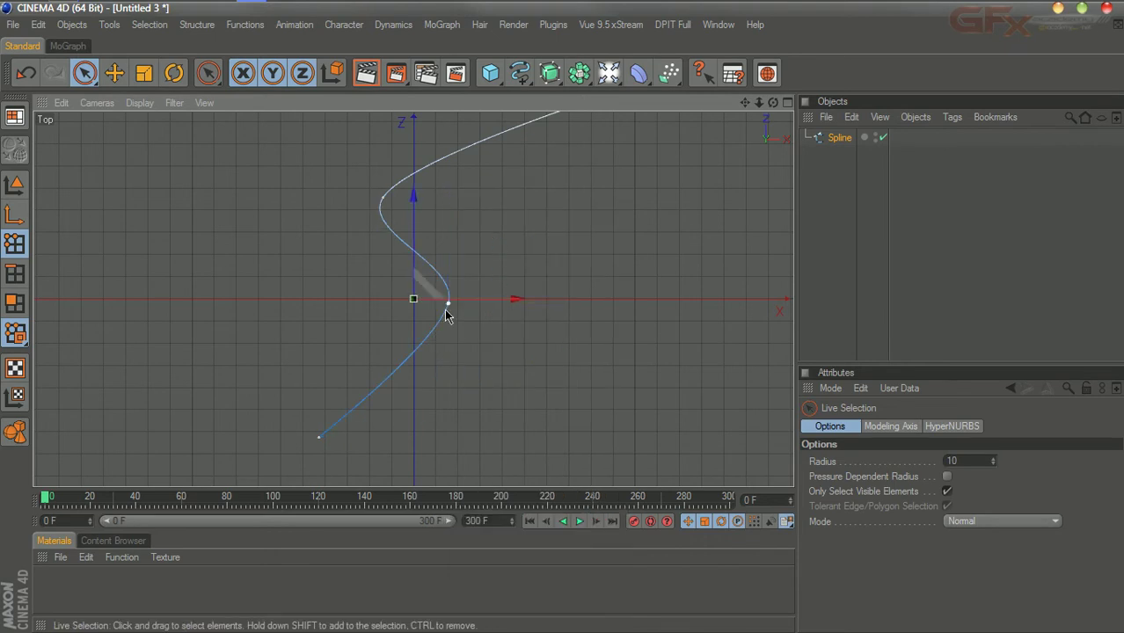
{"action": "left_click", "coordinate": [114, 73]}
{"action": "left_click", "coordinate": [448, 303]}
{"action": "left_click_drag", "start_coordinate": [441, 333], "coordinate": [459, 399]}
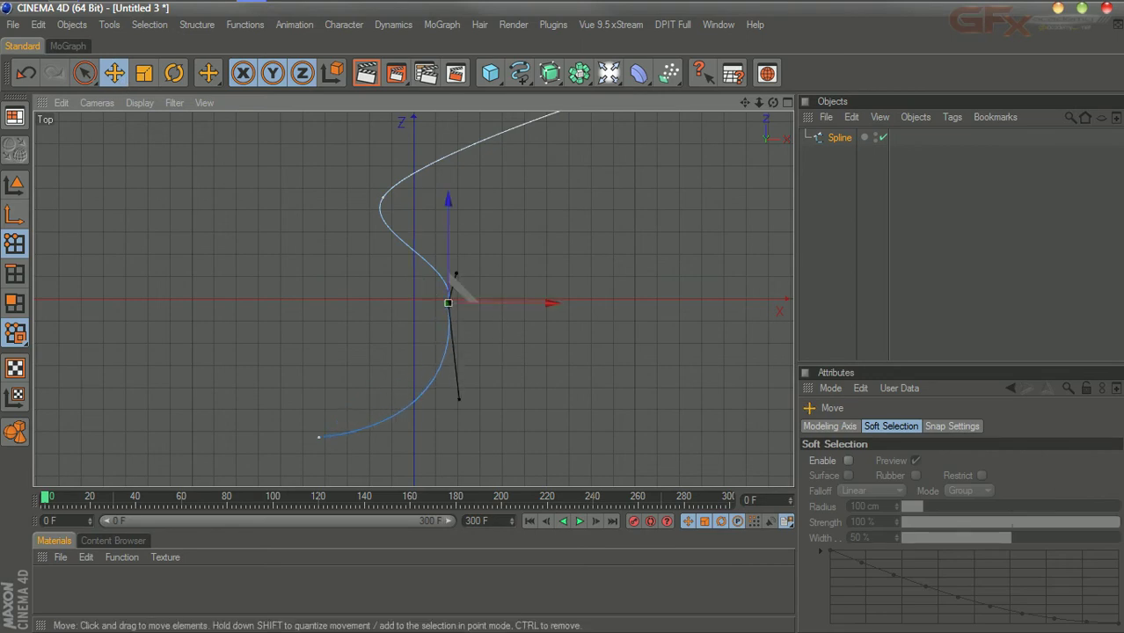
{"action": "left_click_drag", "start_coordinate": [457, 276], "coordinate": [424, 259]}
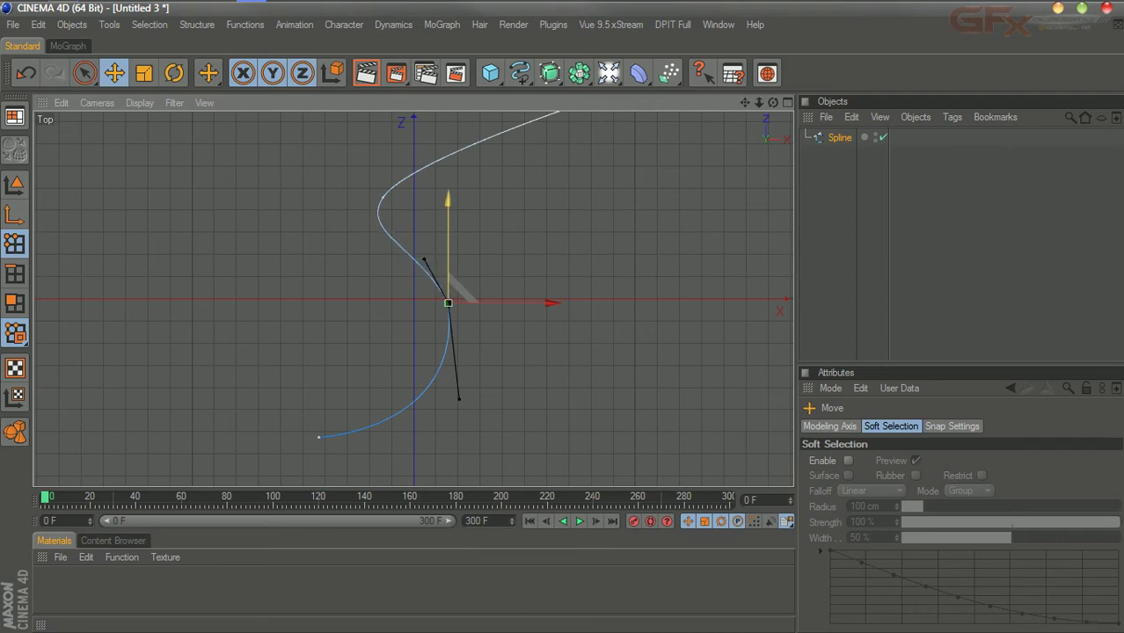
{"action": "left_click", "coordinate": [606, 354]}
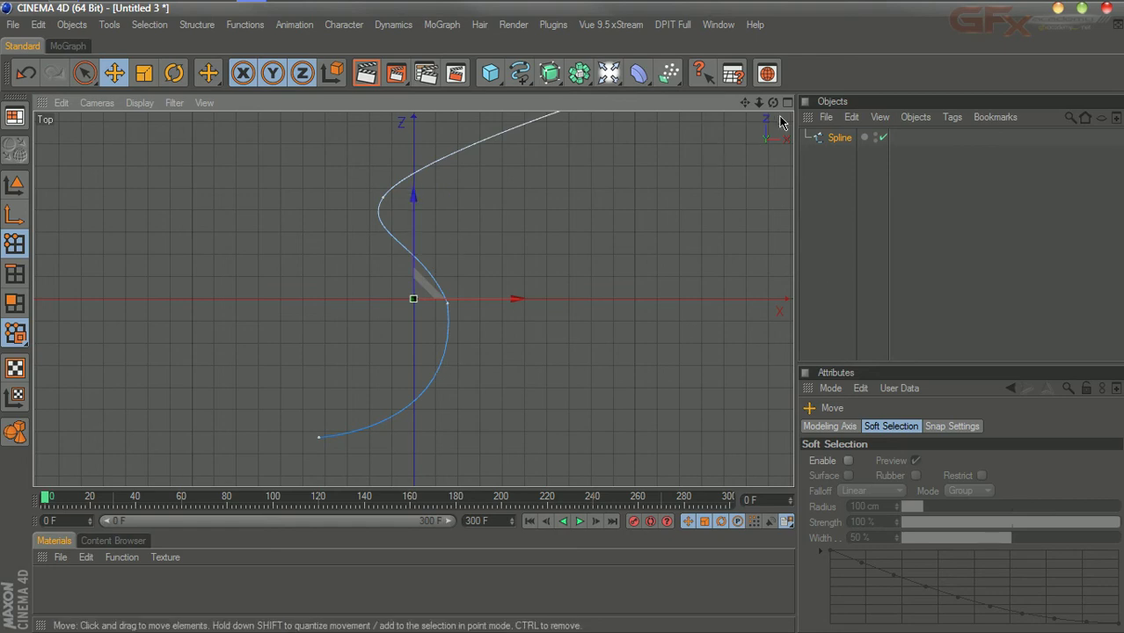
Step: Raise the whole spline along the Y axis above the ground grid in model mode, working in the Perspective view
{"action": "middle_click", "coordinate": [753, 140]}
{"action": "middle_click", "coordinate": [387, 117]}
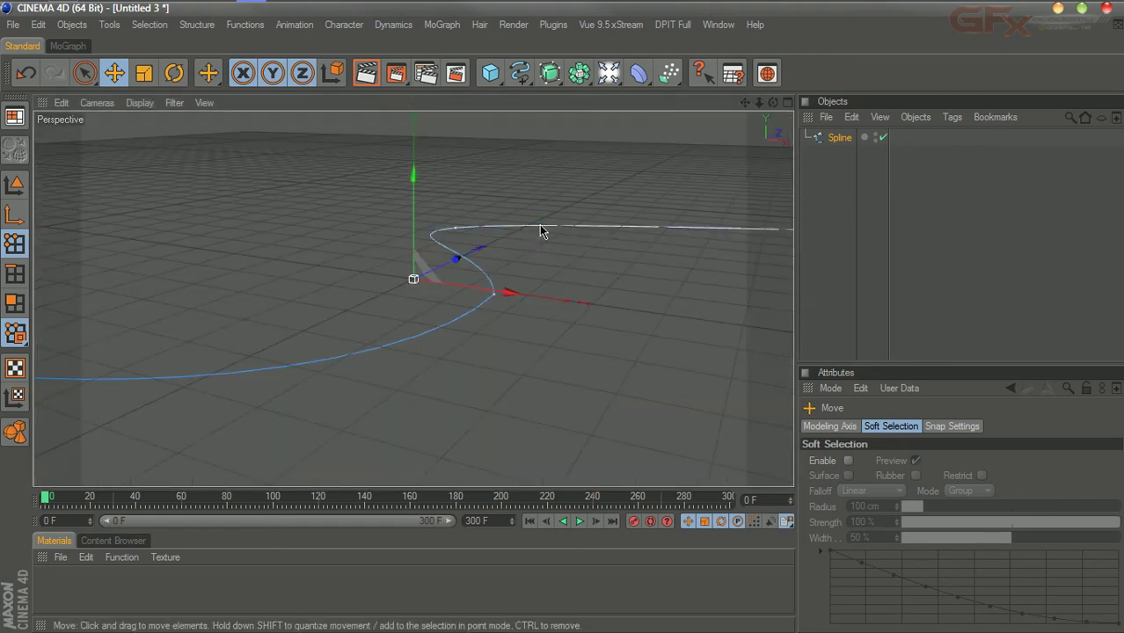
{"action": "left_click", "coordinate": [839, 138]}
{"action": "left_click", "coordinate": [15, 184]}
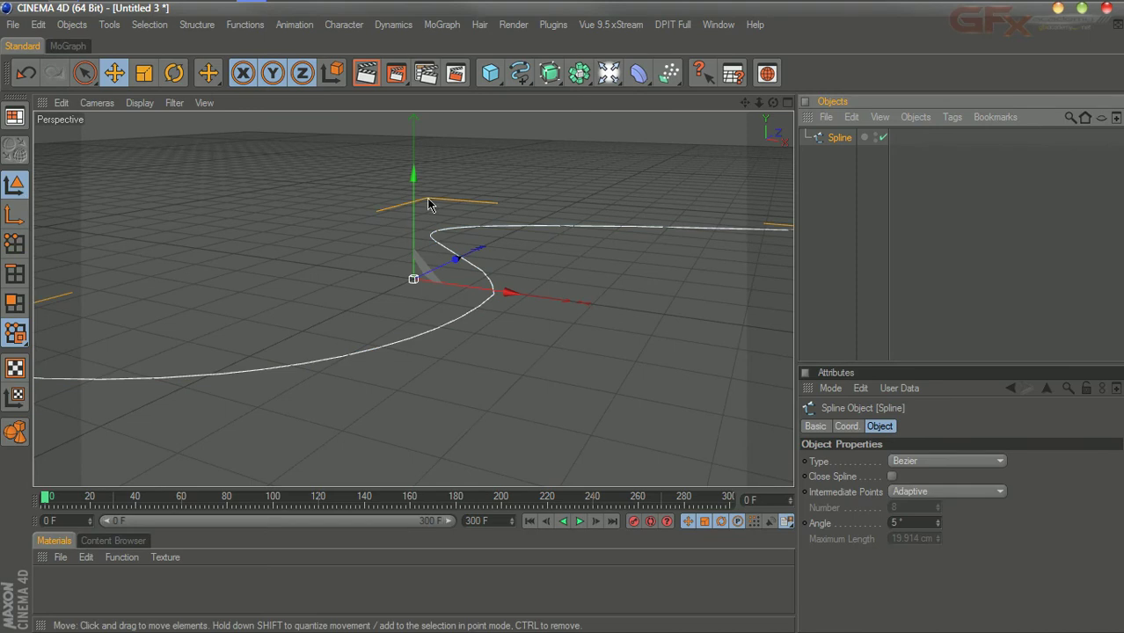
{"action": "left_click_drag", "start_coordinate": [773, 103], "coordinate": [508, 180]}
{"action": "left_click_drag", "start_coordinate": [415, 180], "coordinate": [414, 279]}
{"action": "left_click_drag", "start_coordinate": [745, 102], "coordinate": [645, 149]}
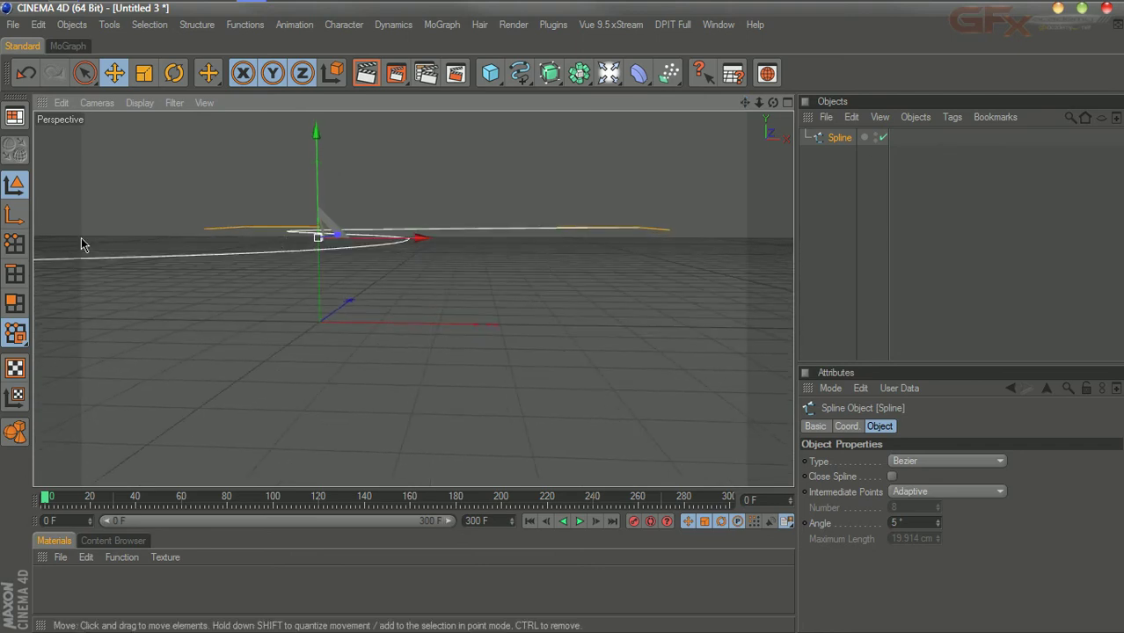
Step: Move the spline's far end point further along positive X in point mode, and deselect the spline
{"action": "left_click", "coordinate": [14, 243]}
{"action": "left_click", "coordinate": [652, 228]}
{"action": "left_click_drag", "start_coordinate": [703, 228], "coordinate": [837, 228]}
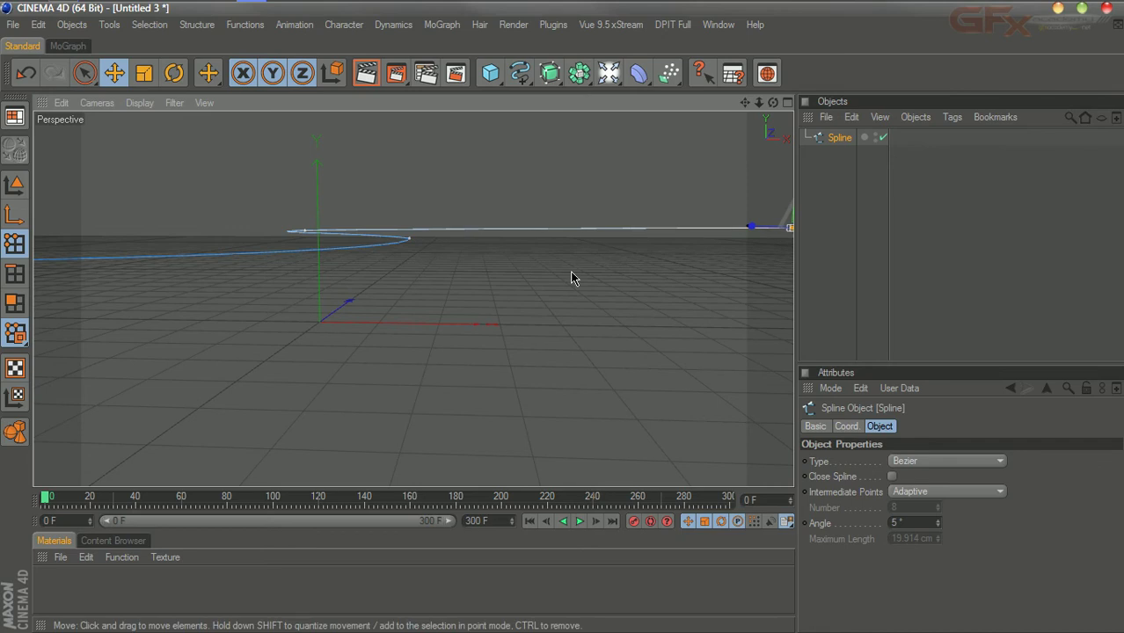
{"action": "left_click", "coordinate": [826, 229]}
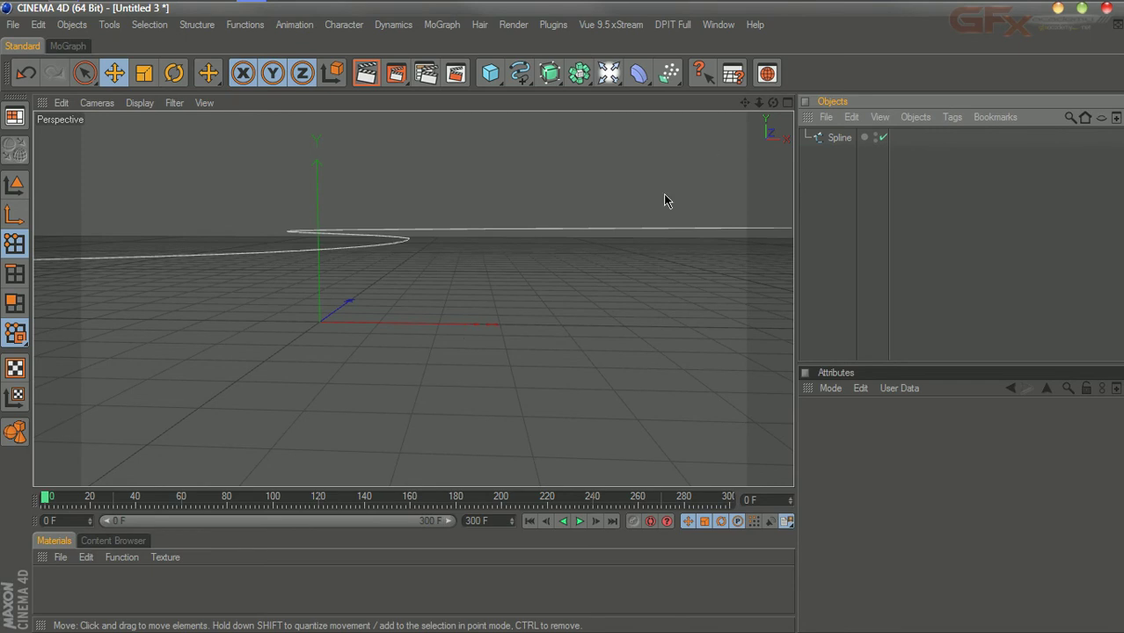
Step: Add a Sweep NURBS object and a Rectangle spline to serve as its profile
{"action": "left_click_drag", "start_coordinate": [549, 73], "coordinate": [591, 160]}
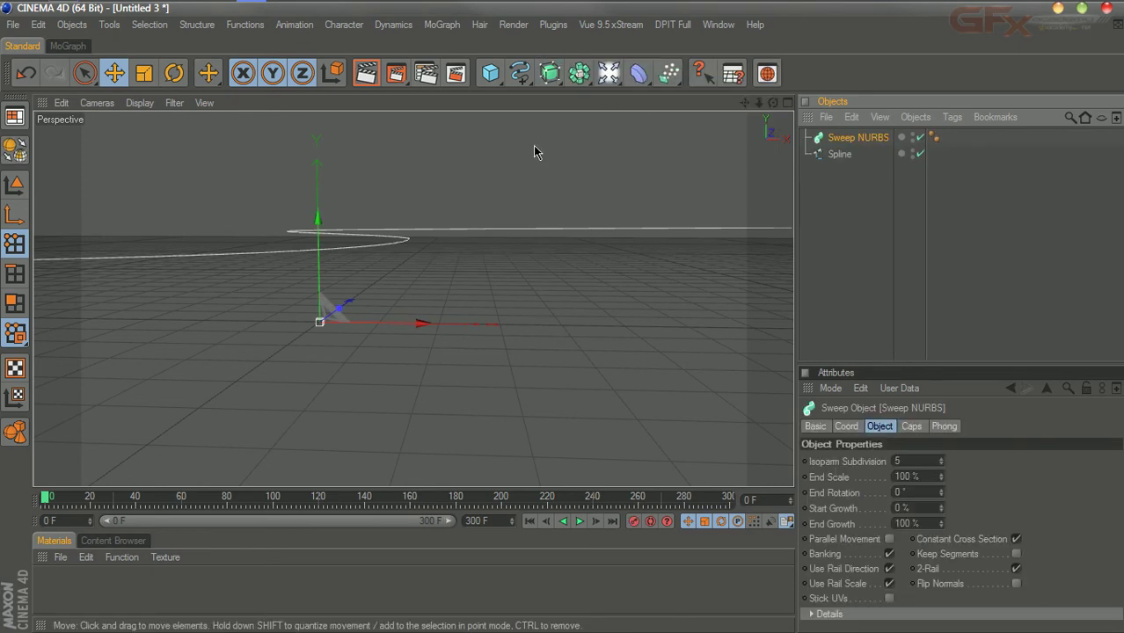
{"action": "left_click_drag", "start_coordinate": [518, 76], "coordinate": [516, 91]}
{"action": "left_click_drag", "start_coordinate": [530, 155], "coordinate": [558, 185]}
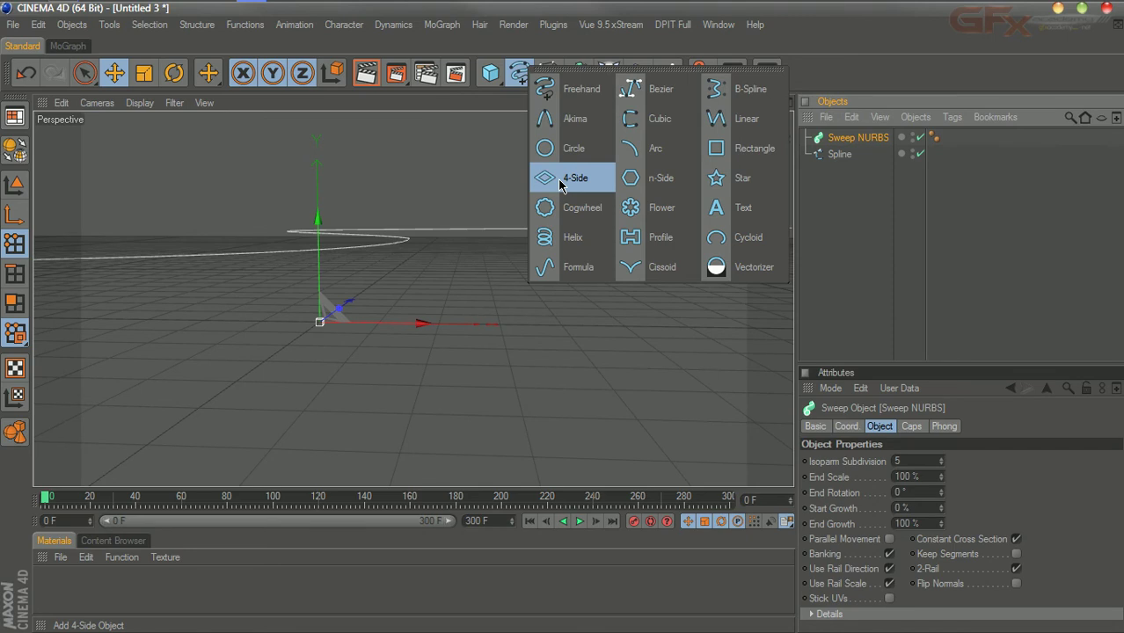
{"action": "left_click_drag", "start_coordinate": [559, 183], "coordinate": [717, 149]}
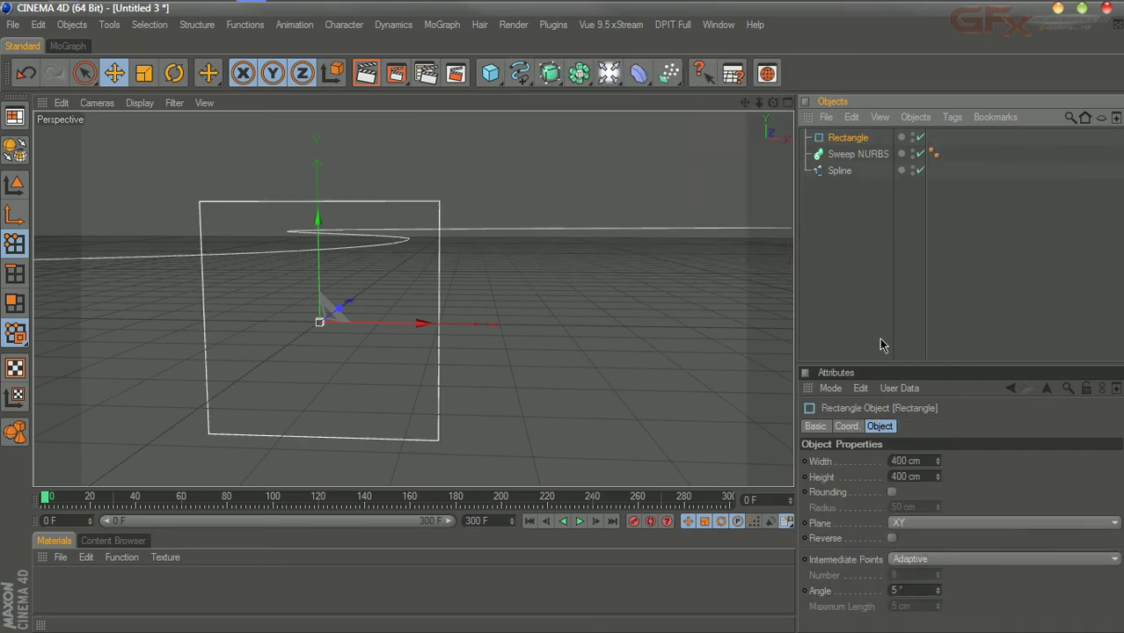
Step: Give the rectangle rounded corners with a 2 cm radius, and set its width to 10 cm and height to 50 cm
{"action": "left_click_drag", "start_coordinate": [879, 362], "coordinate": [877, 266]}
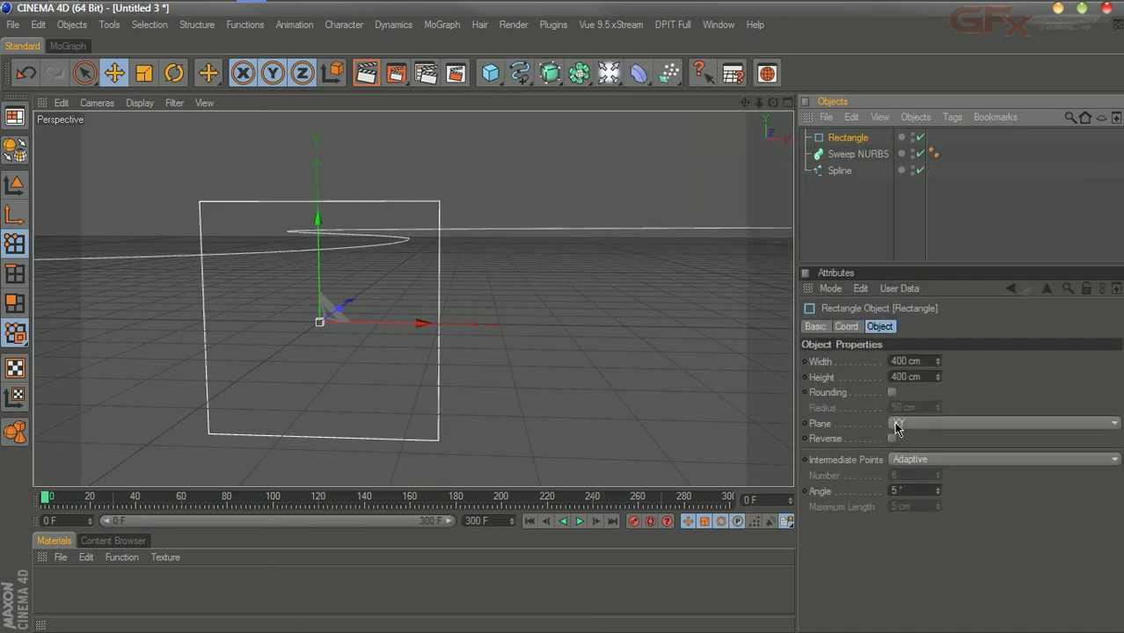
{"action": "left_click", "coordinate": [892, 393]}
{"action": "double_click", "coordinate": [897, 407]}
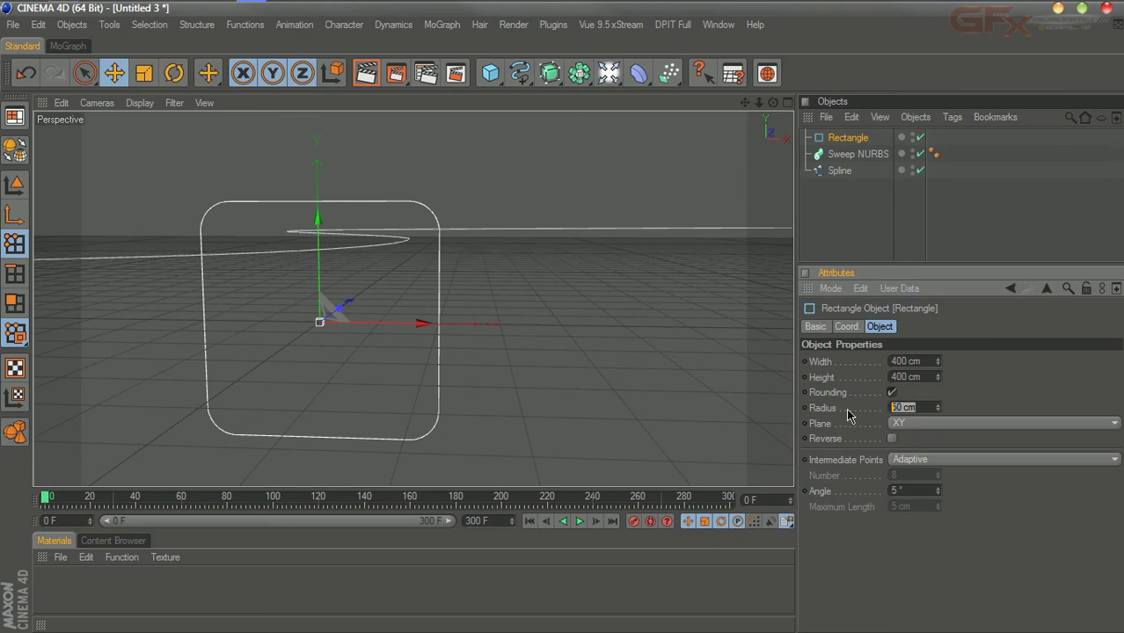
{"action": "left_click_drag", "start_coordinate": [919, 360], "coordinate": [867, 361]}
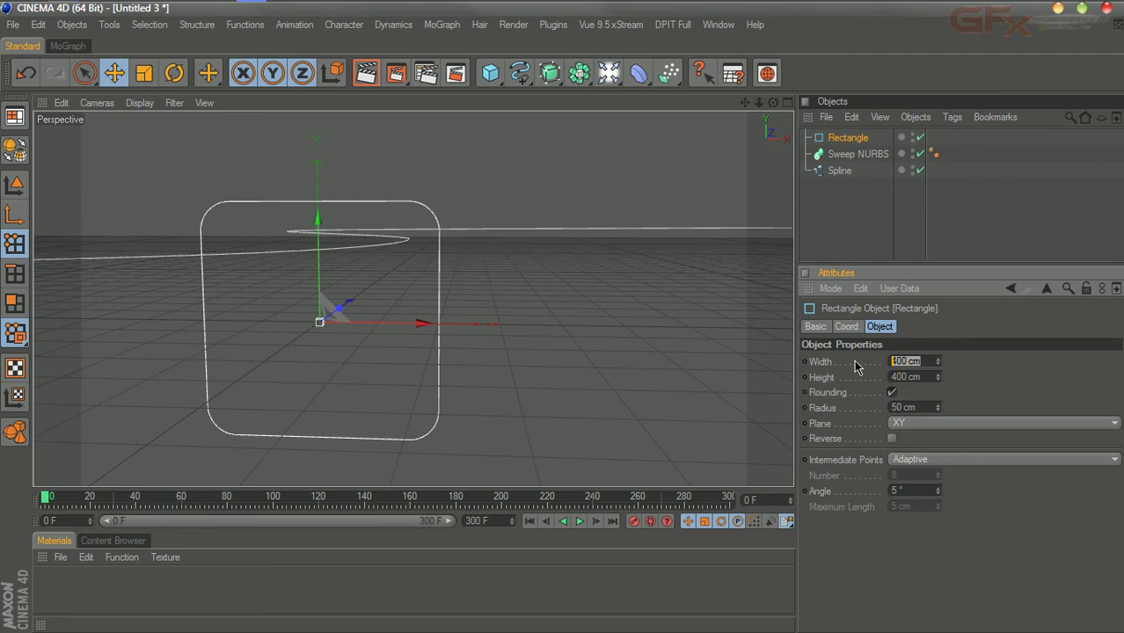
{"action": "type", "text": "10"}
{"action": "key", "text": "Tab"}
{"action": "type", "text": "50"}
{"action": "key", "text": "Return"}
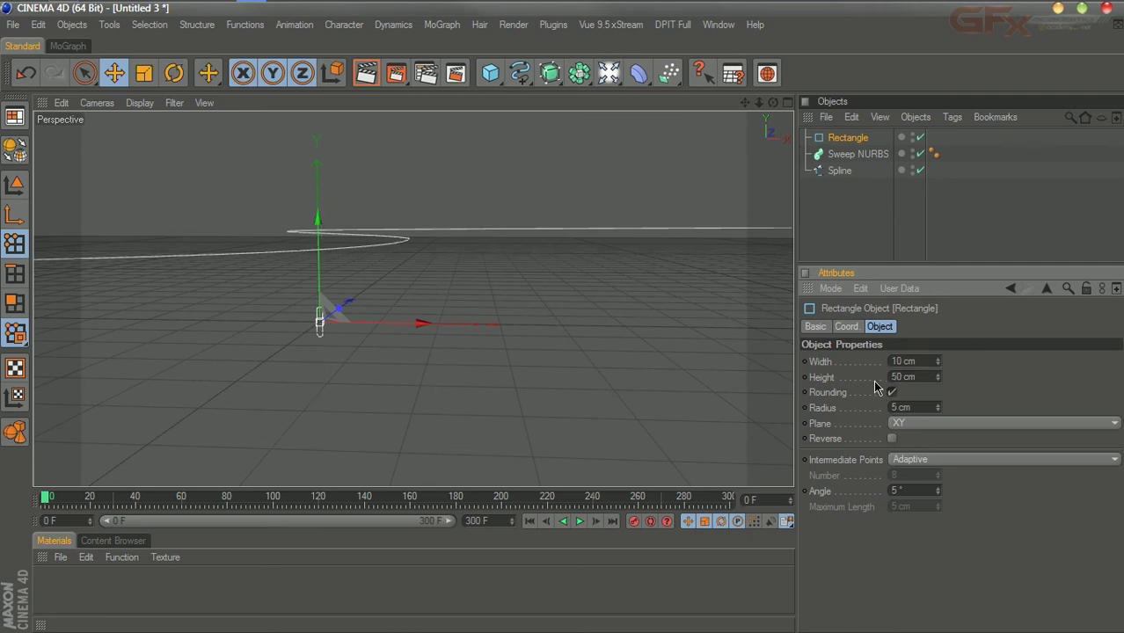
{"action": "key", "text": "Return"}
Step: Nest the rectangle and the curved spline inside the Sweep NURBS, and add a camera to the scene
{"action": "mouse_move", "coordinate": [841, 171]}
{"action": "left_mouse_down"}
{"action": "mouse_move", "coordinate": [846, 139]}
{"action": "mouse_move", "coordinate": [851, 155]}
{"action": "left_mouse_up"}
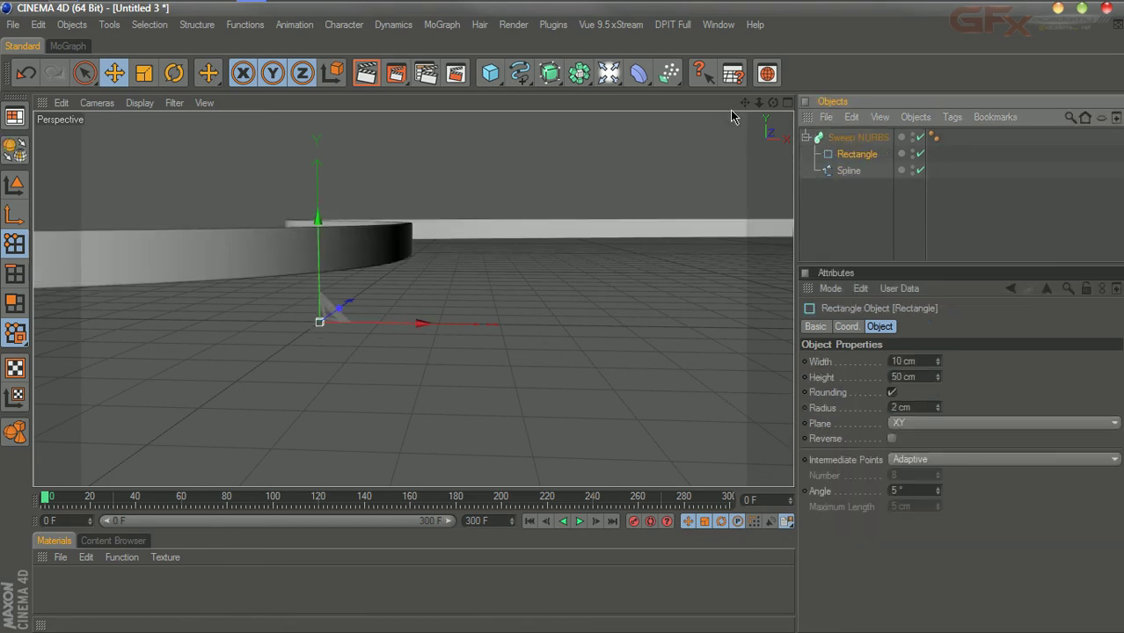
{"action": "left_click_drag", "start_coordinate": [608, 73], "coordinate": [857, 119]}
{"action": "left_click", "coordinate": [862, 155]}
{"action": "left_click_drag", "start_coordinate": [773, 103], "coordinate": [773, 189]}
Step: Enlarge the rectangle profile to 110 cm wide and 85 cm high
{"action": "left_click", "coordinate": [849, 173]}
{"action": "left_click_drag", "start_coordinate": [939, 370], "coordinate": [938, 291]}
{"action": "left_click_drag", "start_coordinate": [779, 104], "coordinate": [779, 145]}
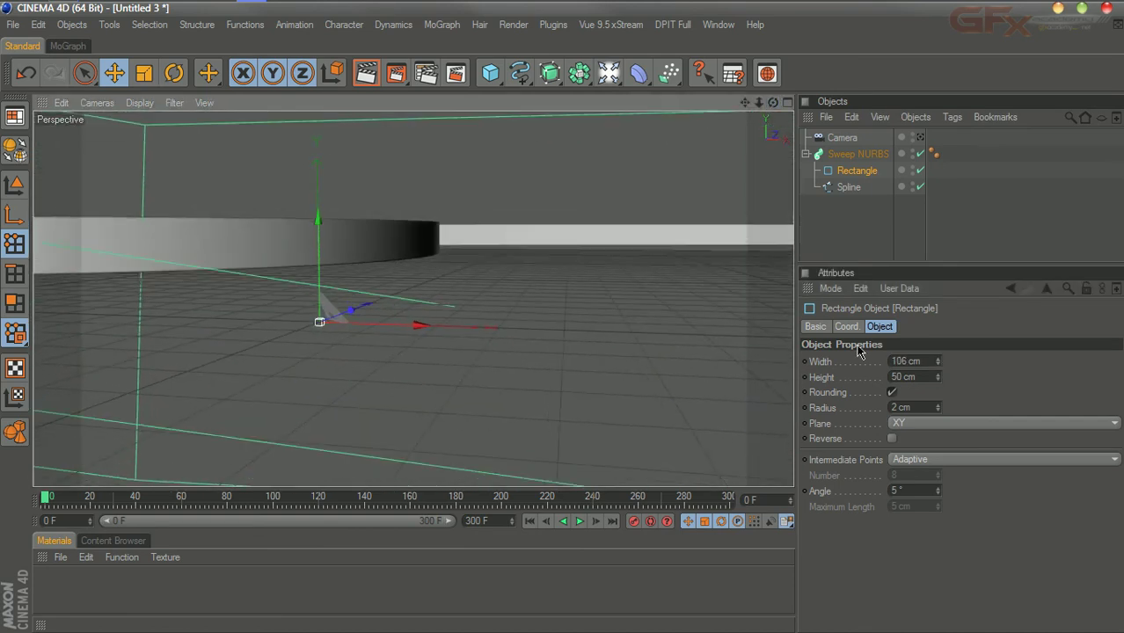
{"action": "mouse_move", "coordinate": [937, 378]}
{"action": "left_mouse_down"}
{"action": "mouse_move", "coordinate": [937, 345]}
{"action": "mouse_move", "coordinate": [938, 382]}
{"action": "mouse_move", "coordinate": [938, 359]}
{"action": "left_mouse_up"}
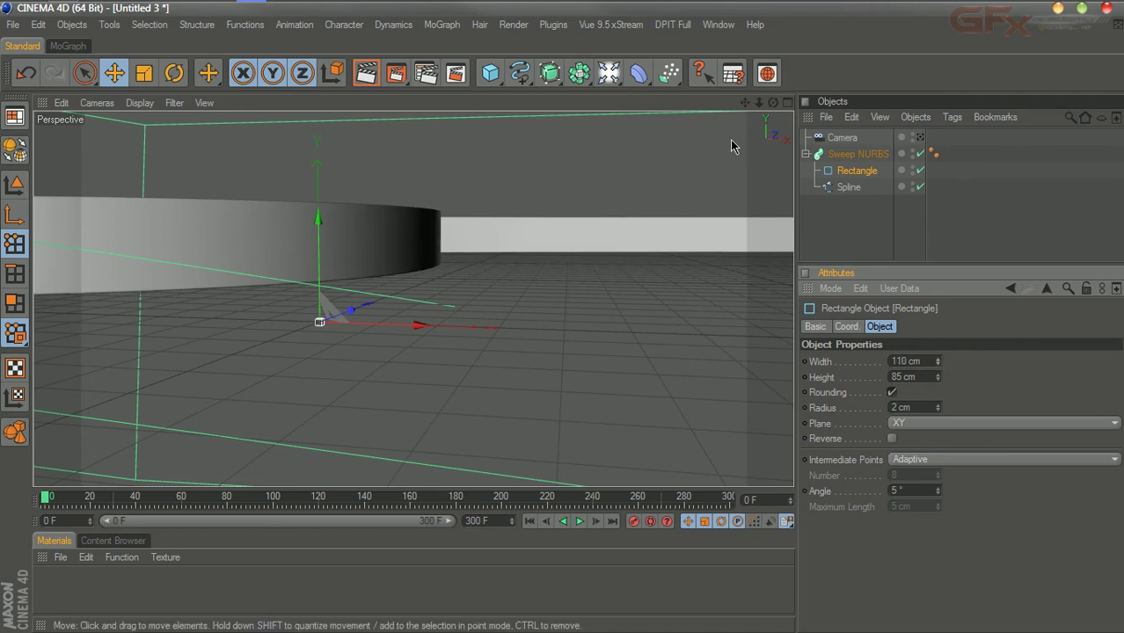
Step: Render a preview of the swept ribbon from a lower angle and examine the Sweep NURBS segments along the curve
{"action": "left_click_drag", "start_coordinate": [773, 103], "coordinate": [668, 94]}
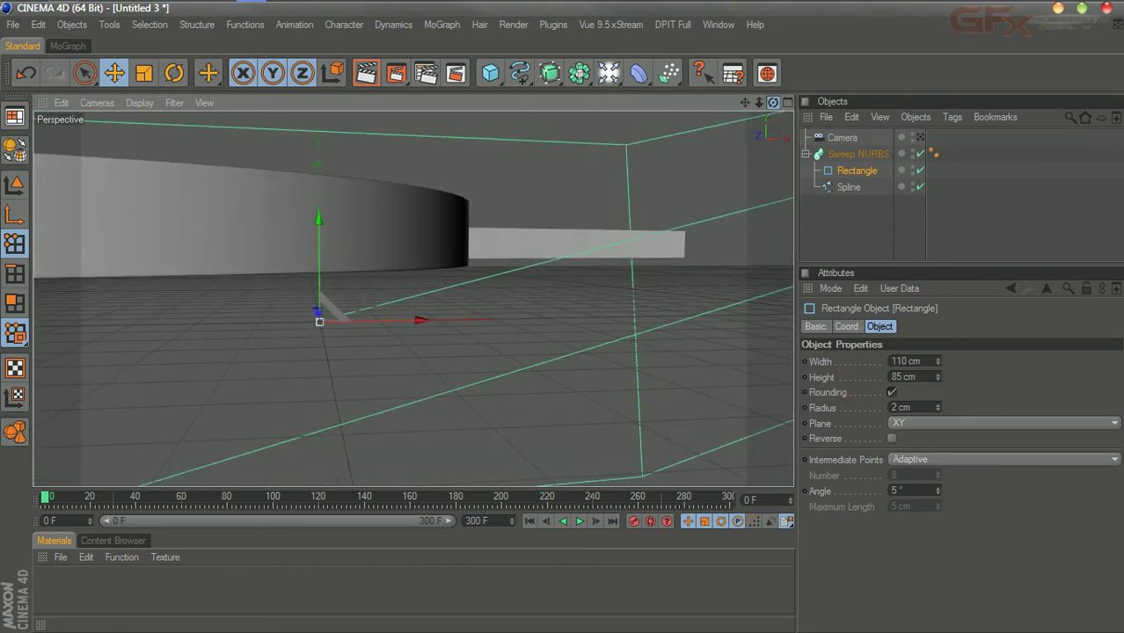
{"action": "mouse_move", "coordinate": [745, 103]}
{"action": "left_mouse_down"}
{"action": "mouse_move", "coordinate": [664, 116]}
{"action": "mouse_move", "coordinate": [691, 94]}
{"action": "mouse_move", "coordinate": [729, 94]}
{"action": "left_mouse_up"}
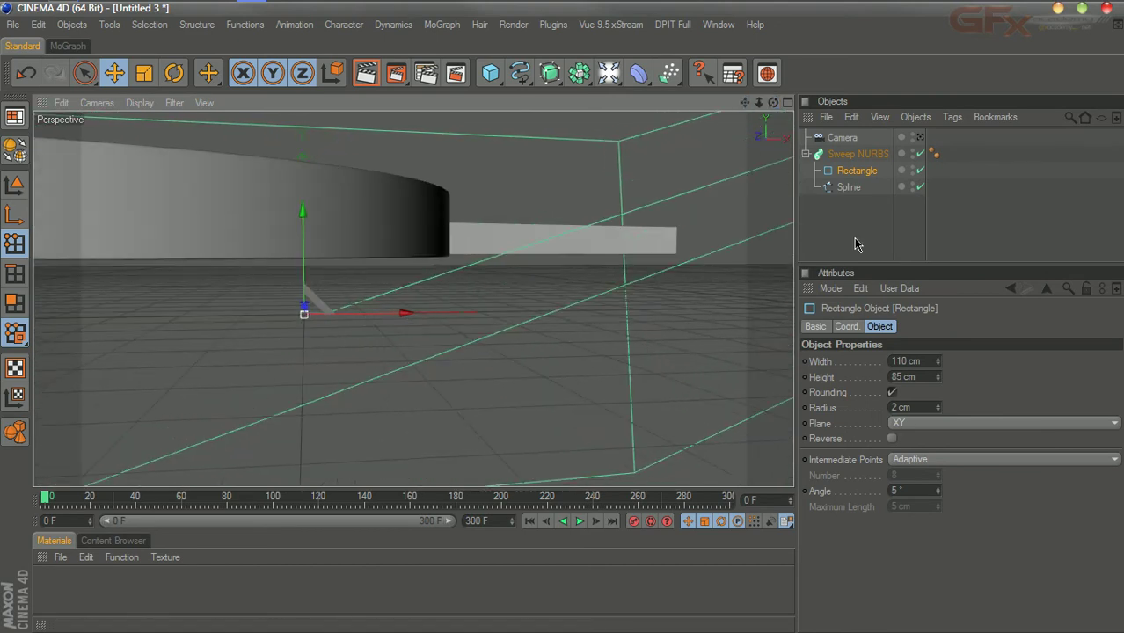
{"action": "left_click", "coordinate": [365, 74]}
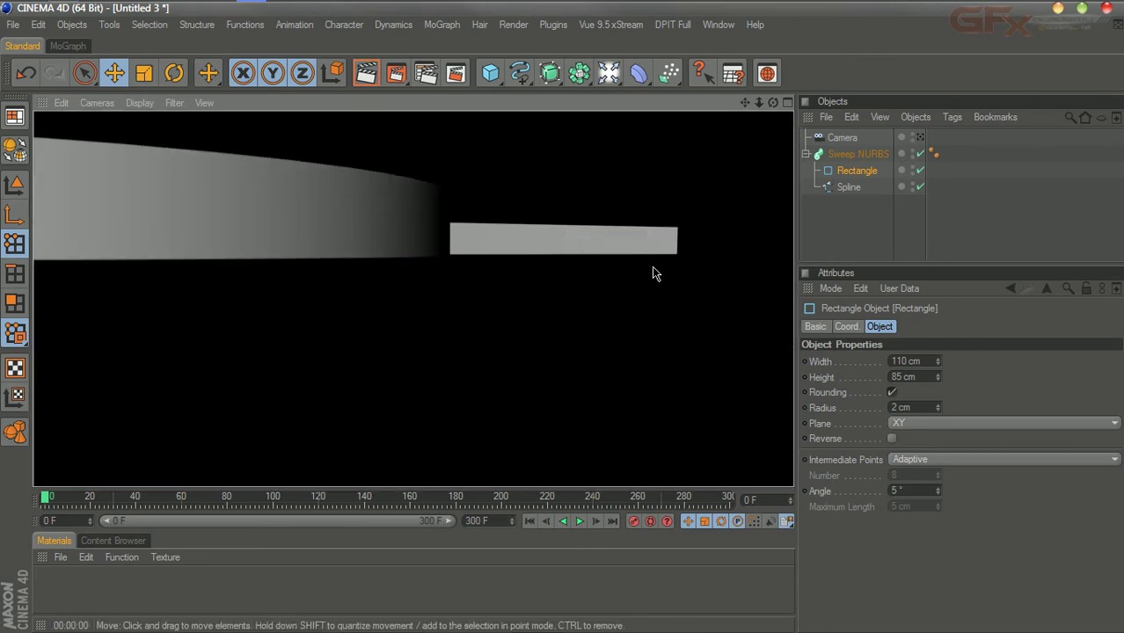
{"action": "left_click", "coordinate": [850, 227]}
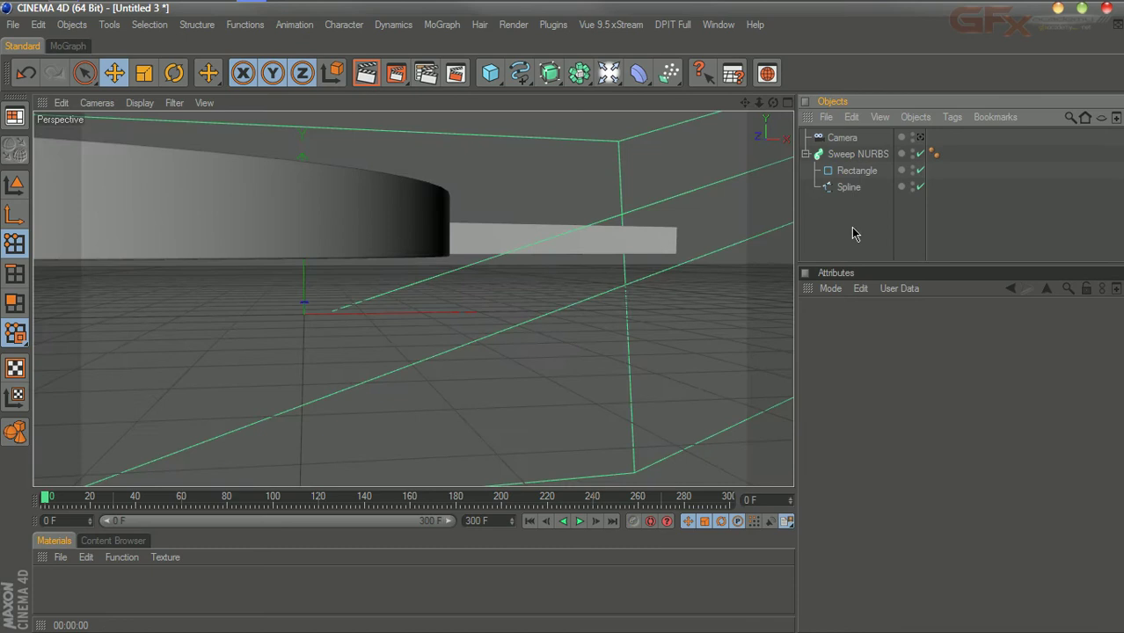
{"action": "left_click", "coordinate": [855, 170]}
{"action": "left_click", "coordinate": [857, 154]}
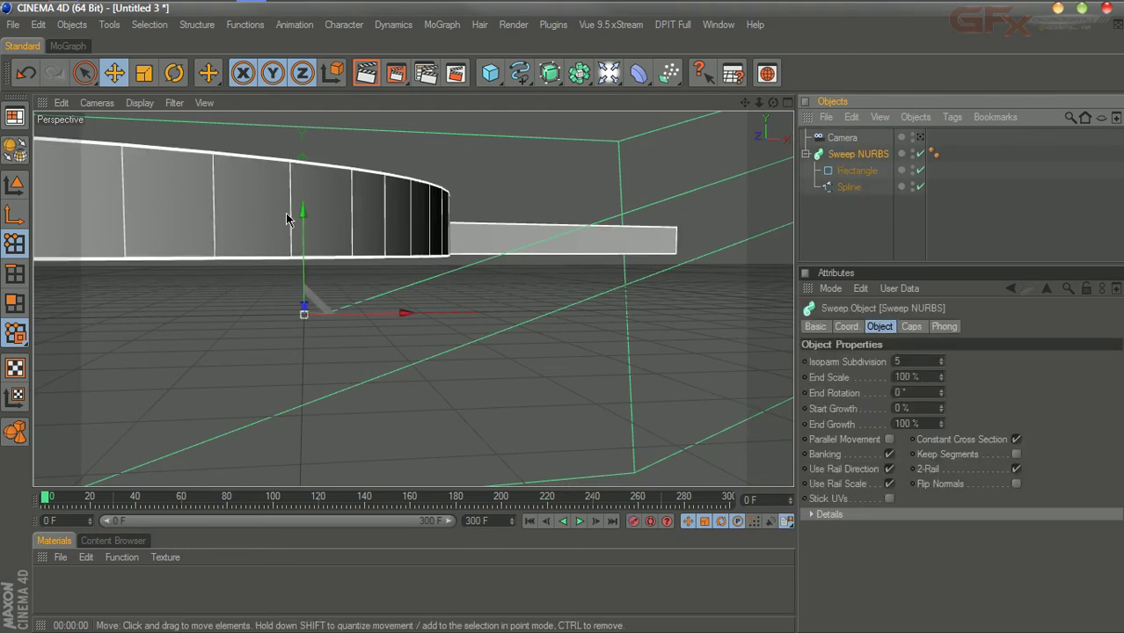
Step: Try Uniform intermediate points on the path spline, and Uniform and Natural intermediate points on the rectangle
{"action": "left_click", "coordinate": [847, 186]}
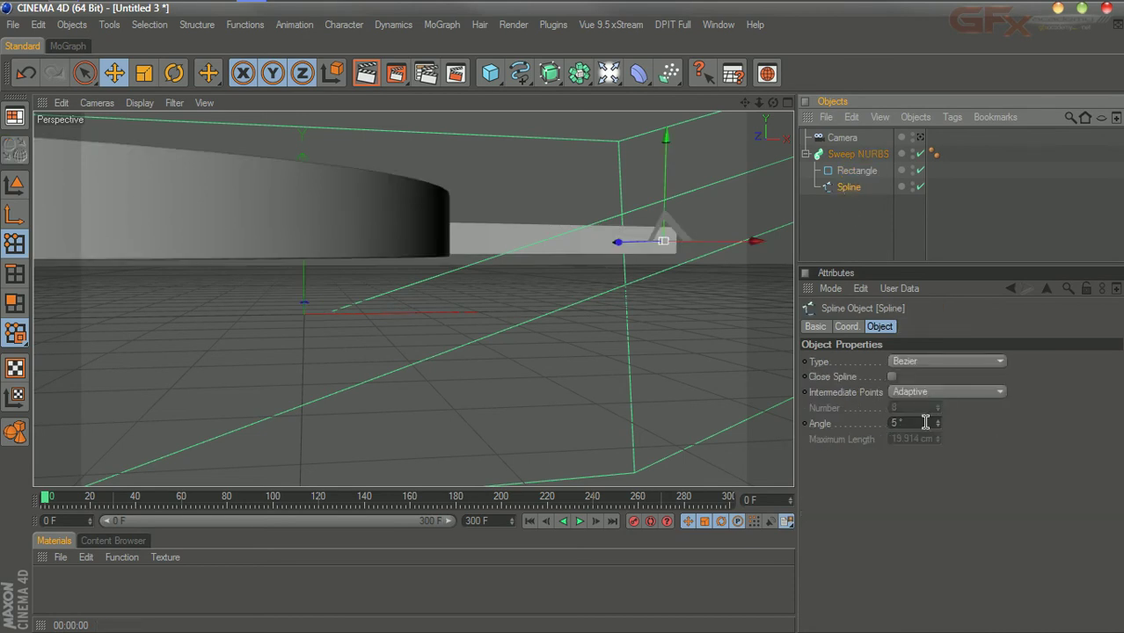
{"action": "left_click", "coordinate": [932, 393]}
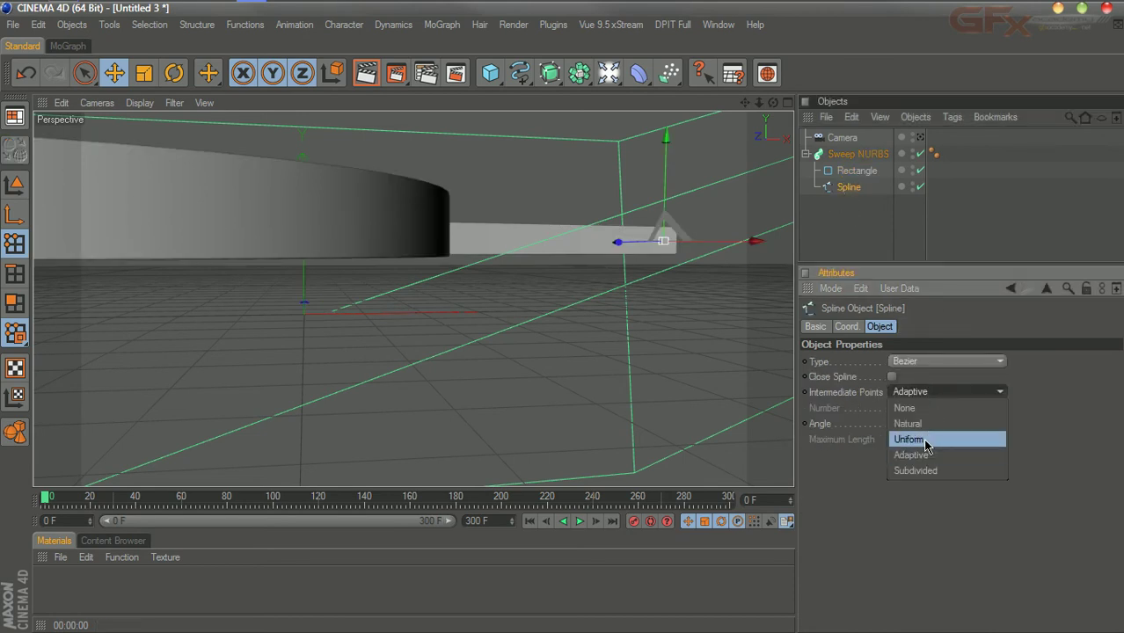
{"action": "left_click", "coordinate": [923, 434]}
{"action": "left_click", "coordinate": [854, 173]}
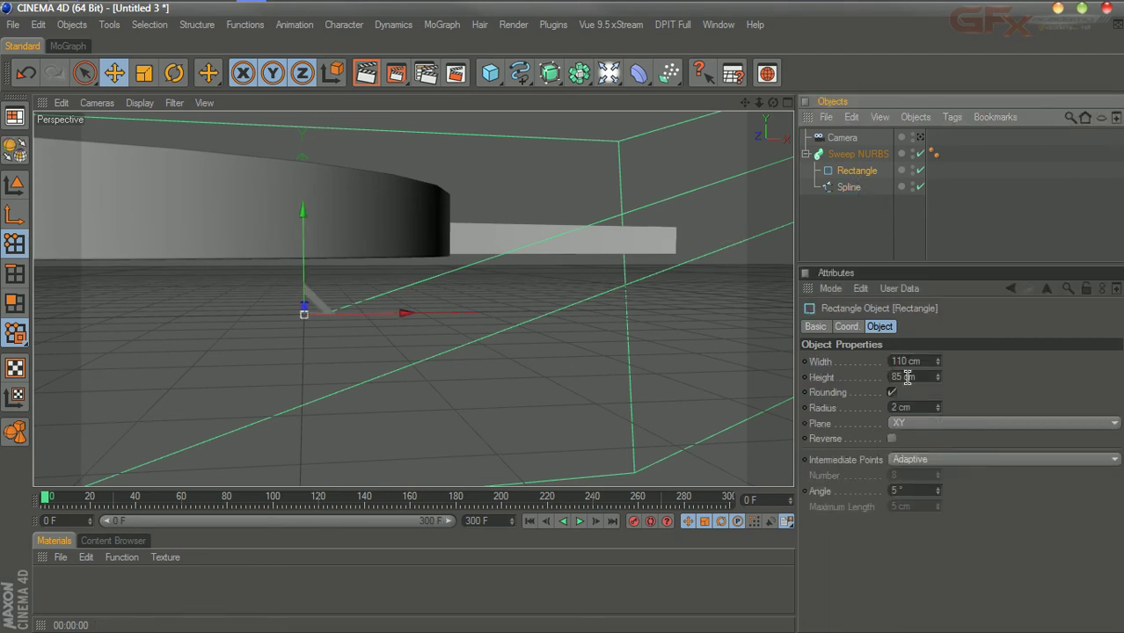
{"action": "left_click", "coordinate": [932, 459]}
{"action": "left_click", "coordinate": [934, 508]}
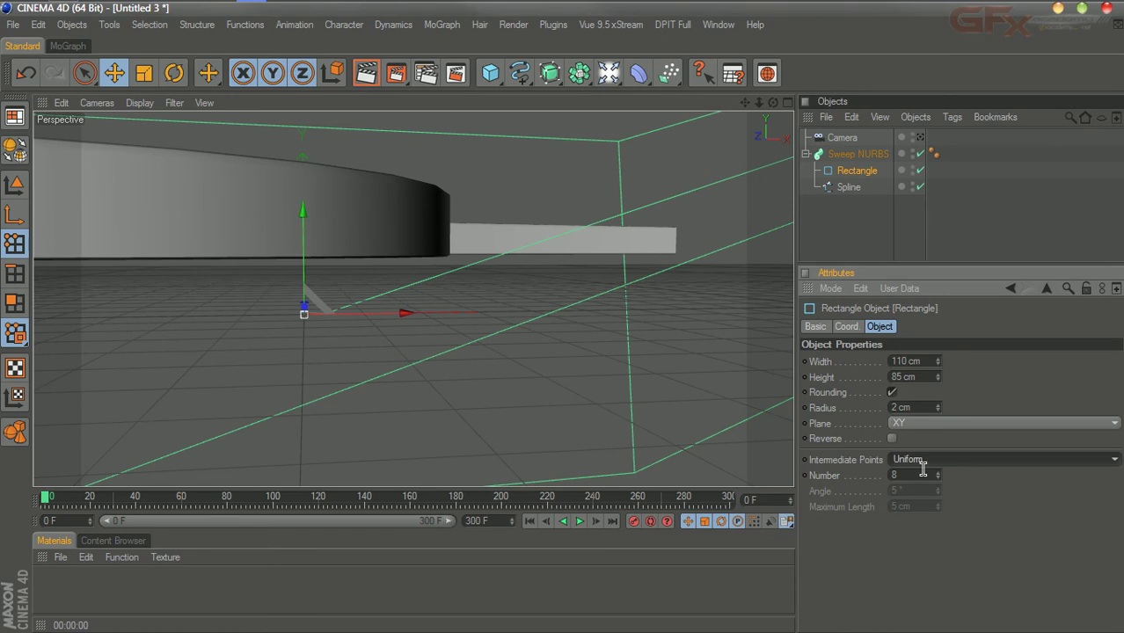
{"action": "left_click", "coordinate": [921, 459]}
{"action": "left_click", "coordinate": [921, 491]}
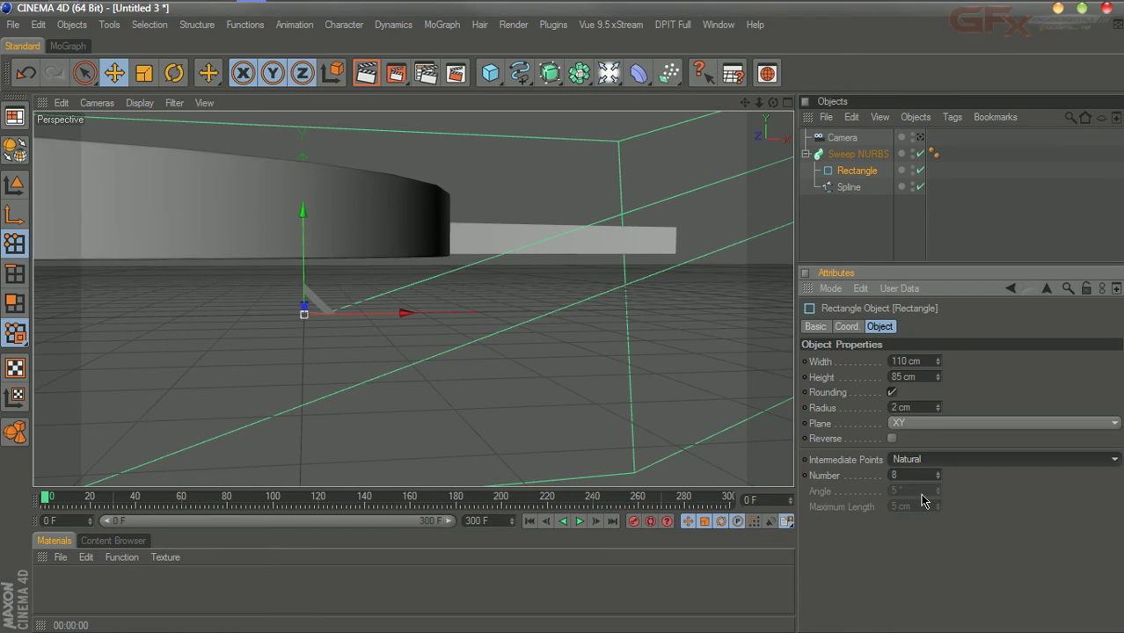
Step: Try Natural intermediate points on the path spline and render the view to check the curve's smoothness
{"action": "left_click", "coordinate": [847, 187]}
{"action": "left_click", "coordinate": [928, 391]}
{"action": "left_click", "coordinate": [923, 421]}
{"action": "left_click", "coordinate": [361, 80]}
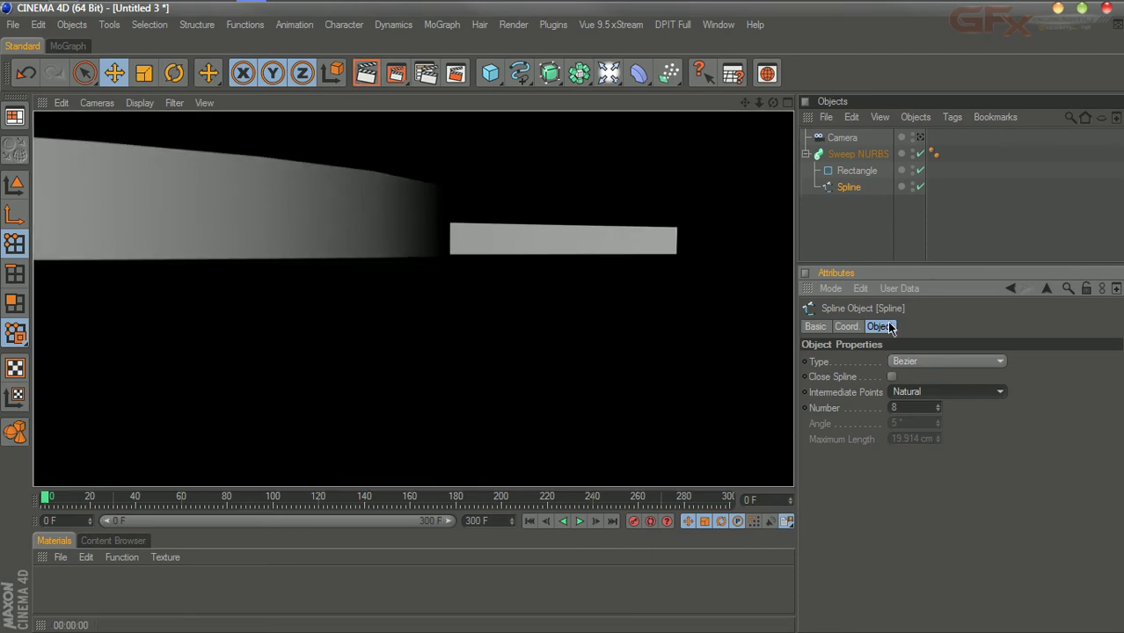
Step: Return the intermediate points of both the path spline and the rectangle to Adaptive, and deselect everything
{"action": "left_click", "coordinate": [924, 391]}
{"action": "left_click", "coordinate": [923, 456]}
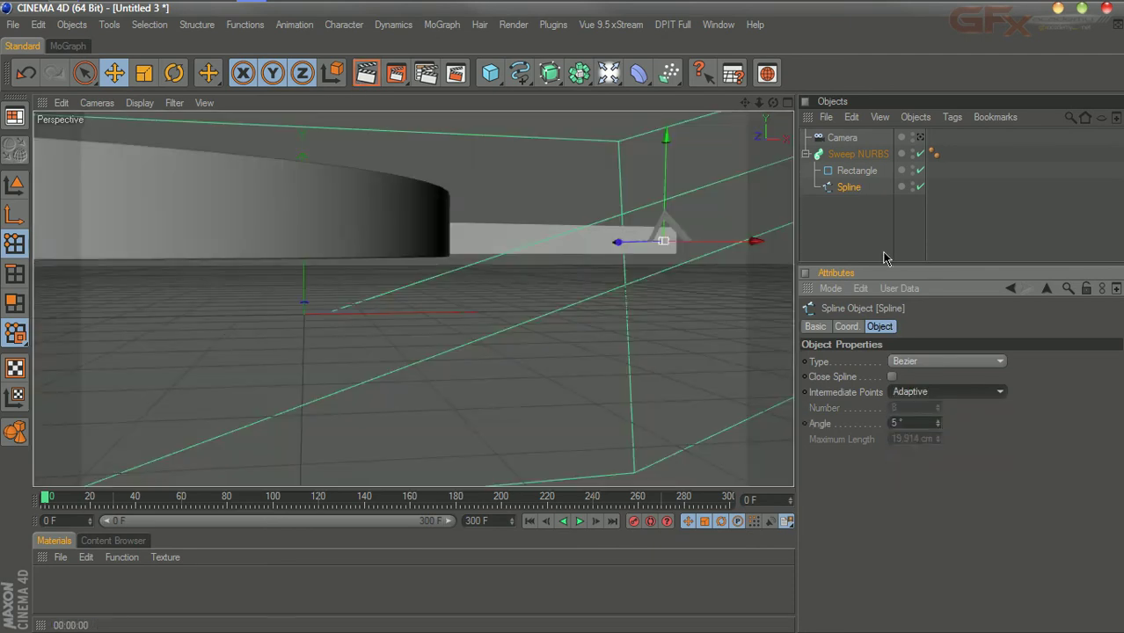
{"action": "left_click", "coordinate": [853, 173]}
{"action": "left_click", "coordinate": [923, 459]}
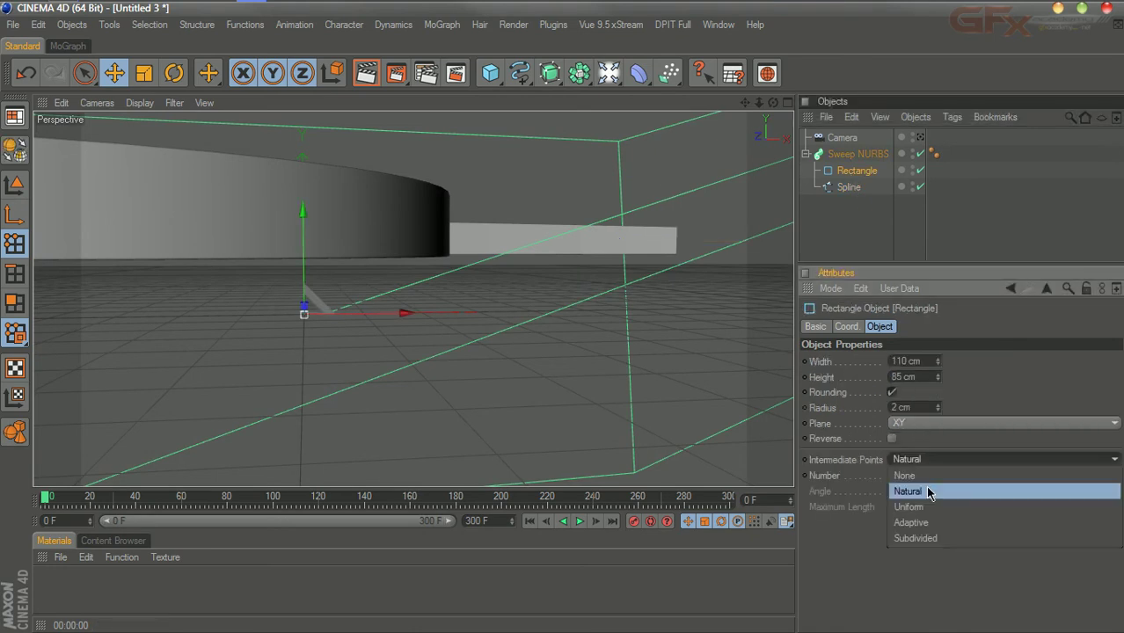
{"action": "left_click", "coordinate": [923, 518]}
{"action": "left_click", "coordinate": [870, 237]}
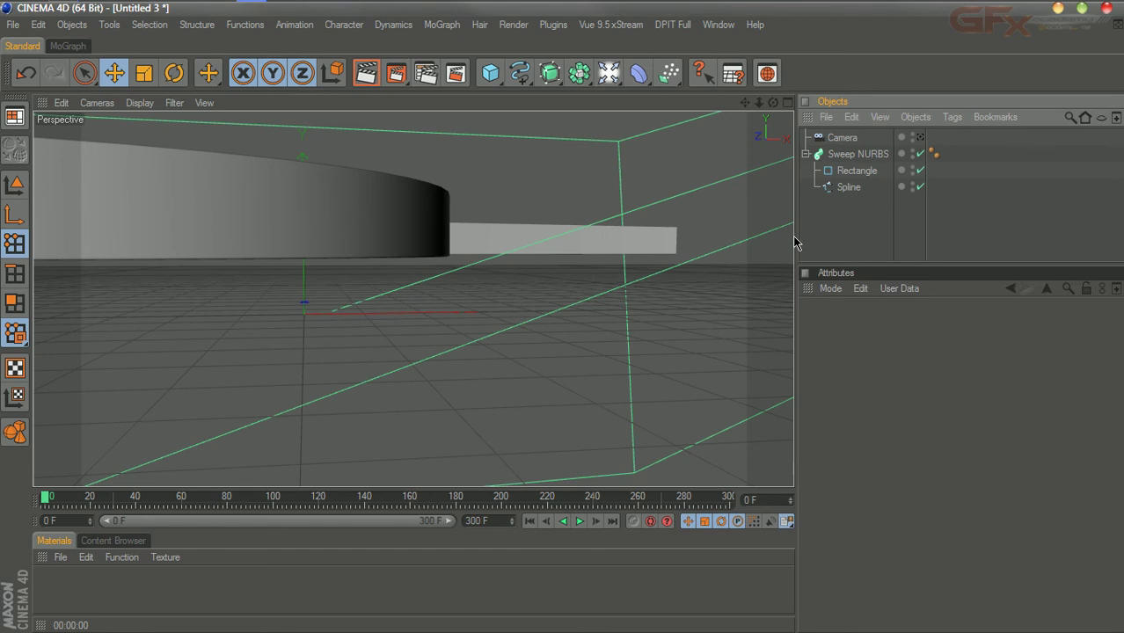
Step: Add a MoGraph Cloner Object and nest the Sweep NURBS inside it
{"action": "left_click", "coordinate": [810, 155]}
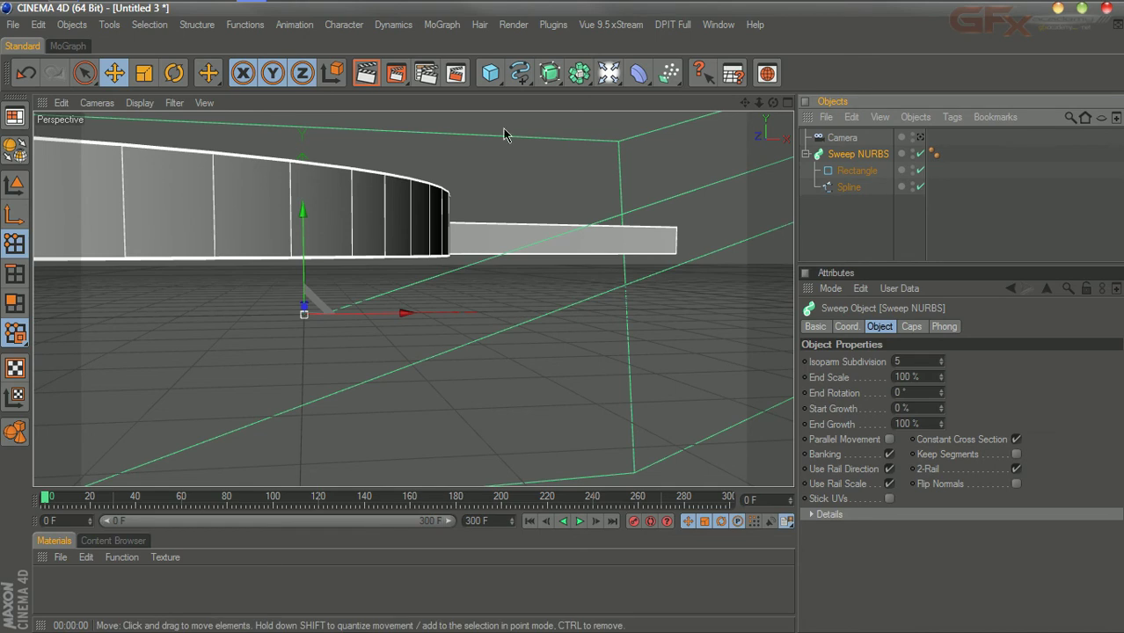
{"action": "left_click", "coordinate": [440, 26]}
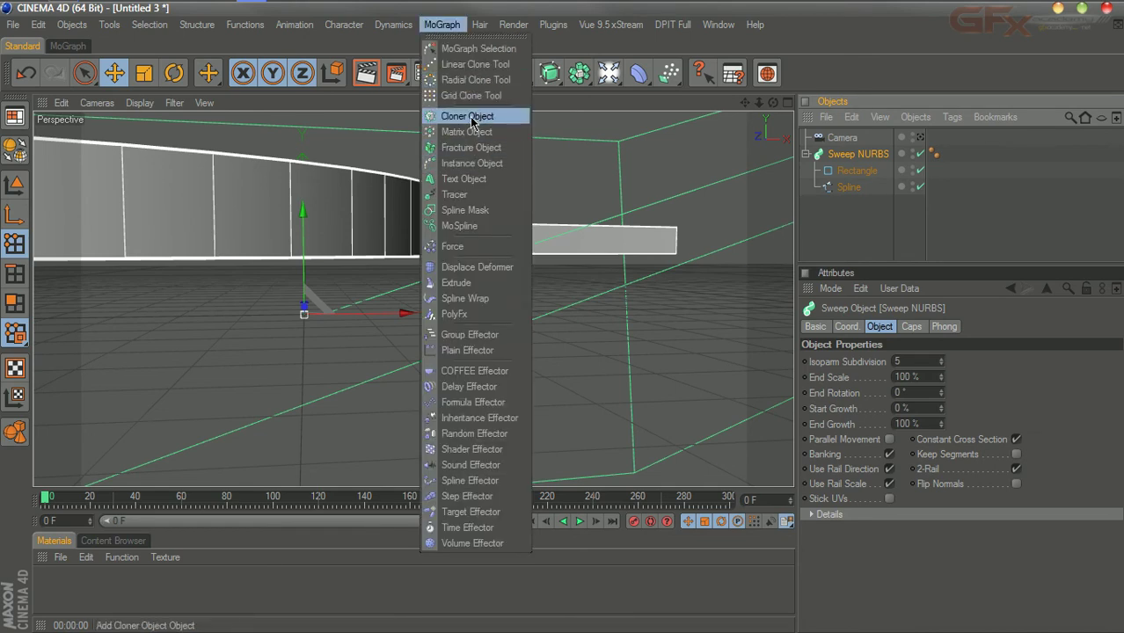
{"action": "left_click", "coordinate": [470, 123]}
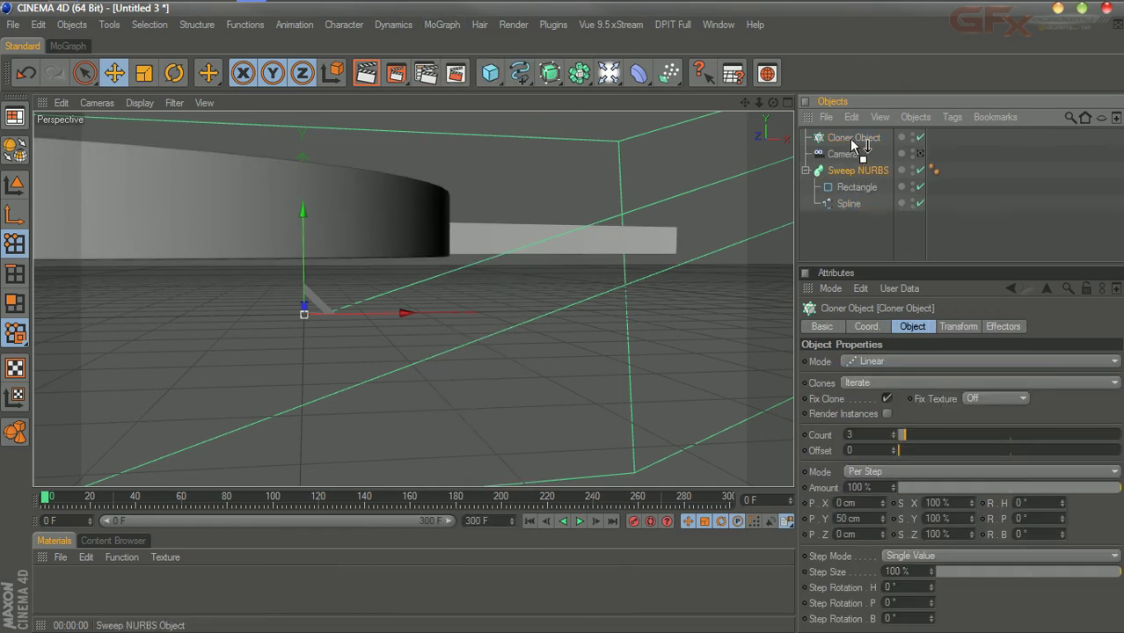
{"action": "left_click_drag", "start_coordinate": [848, 138], "coordinate": [849, 139]}
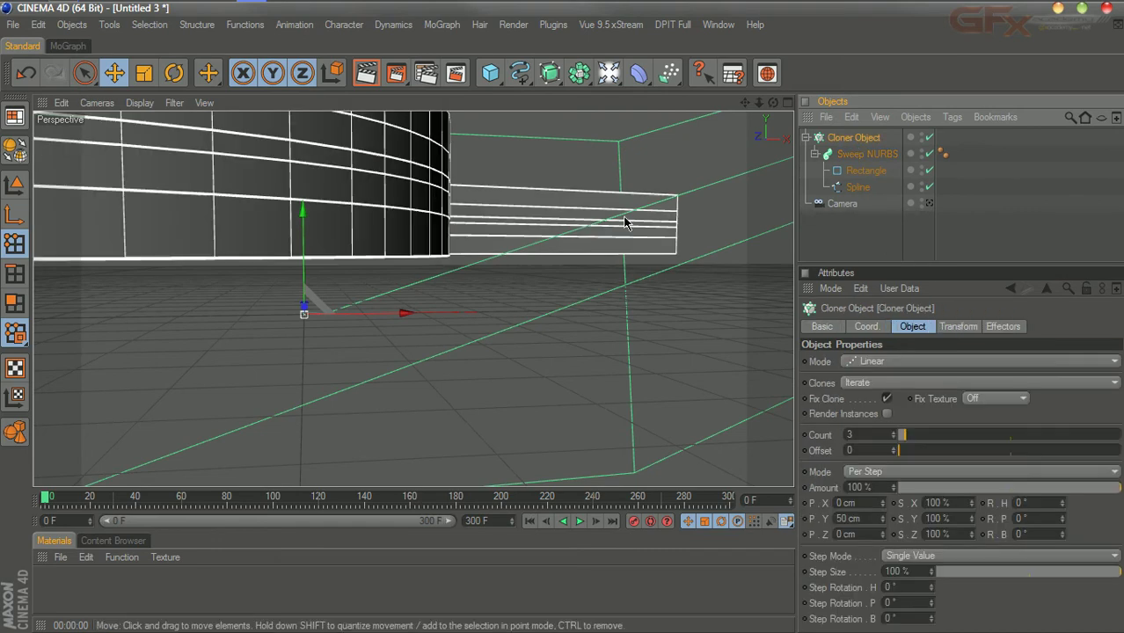
Step: Show the clones in a maximized Front view and switch to object axis mode
{"action": "middle_click", "coordinate": [763, 141]}
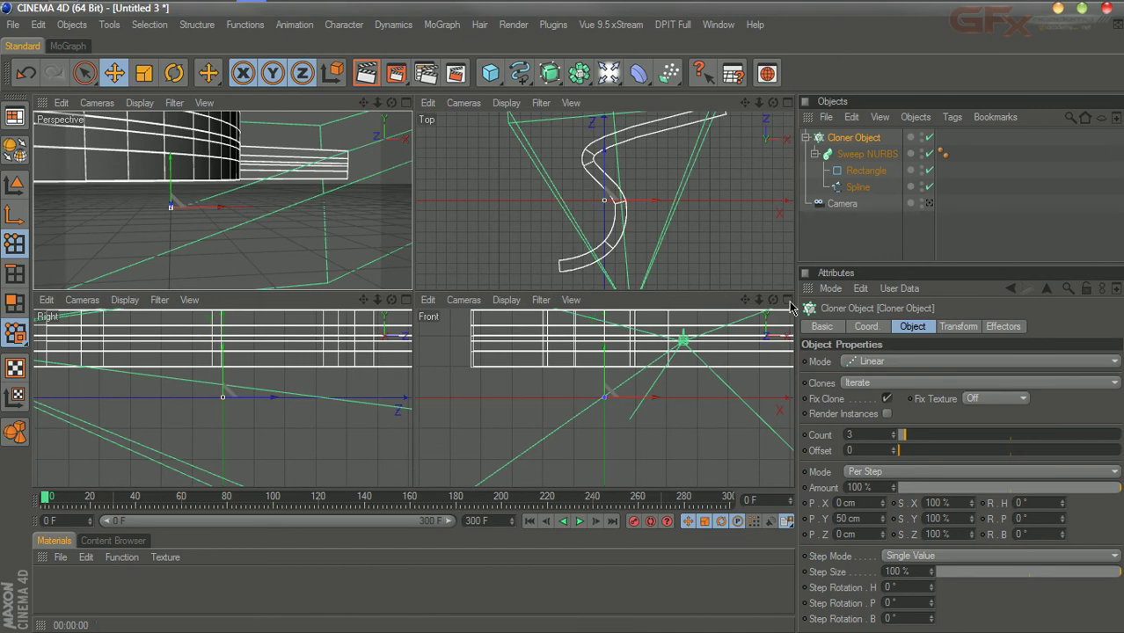
{"action": "left_click", "coordinate": [788, 300]}
{"action": "scroll", "coordinate": [594, 299], "scroll_direction": "down", "scroll_amount": 2}
{"action": "left_click_drag", "start_coordinate": [745, 102], "coordinate": [580, 185]}
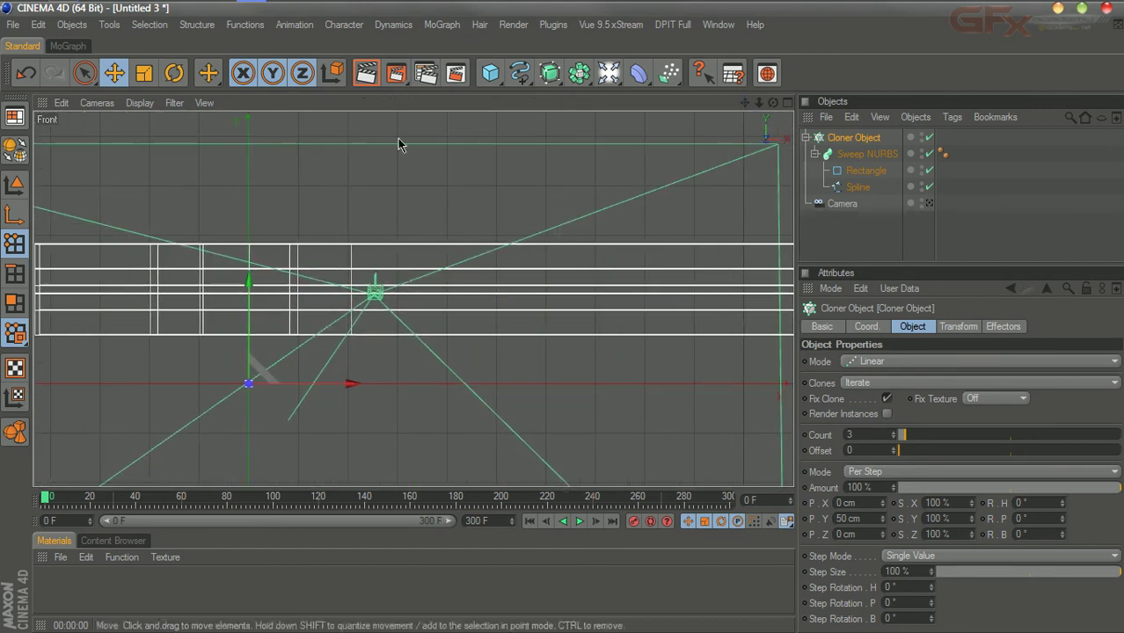
{"action": "left_click", "coordinate": [14, 214]}
Step: Try raising the Cloner Object along the Y axis in object axis mode, and undo the moves
{"action": "left_click_drag", "start_coordinate": [248, 318], "coordinate": [248, 275]}
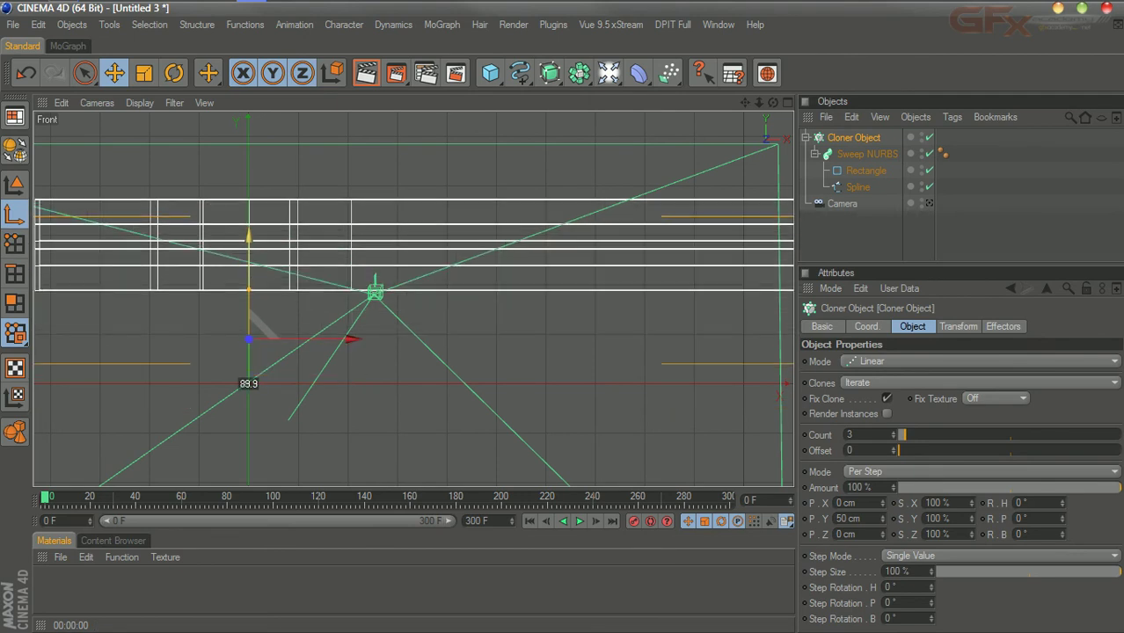
{"action": "key", "text": "ctrl+z"}
{"action": "left_click", "coordinate": [20, 219]}
{"action": "left_click", "coordinate": [853, 137]}
{"action": "left_click_drag", "start_coordinate": [249, 308], "coordinate": [250, 294]}
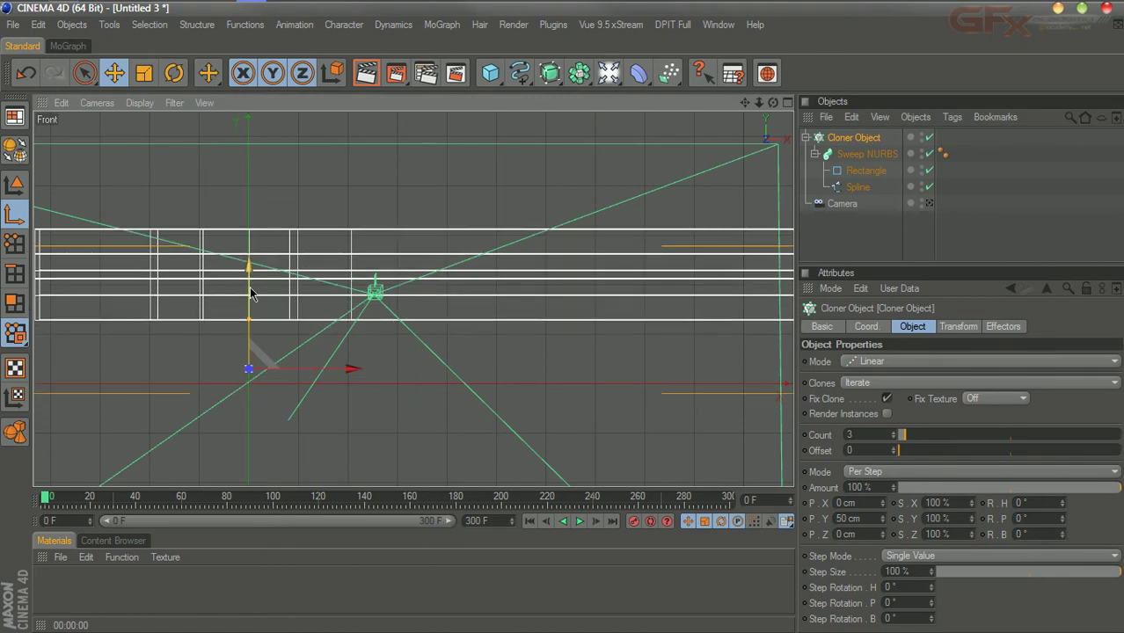
{"action": "key", "text": "ctrl+z"}
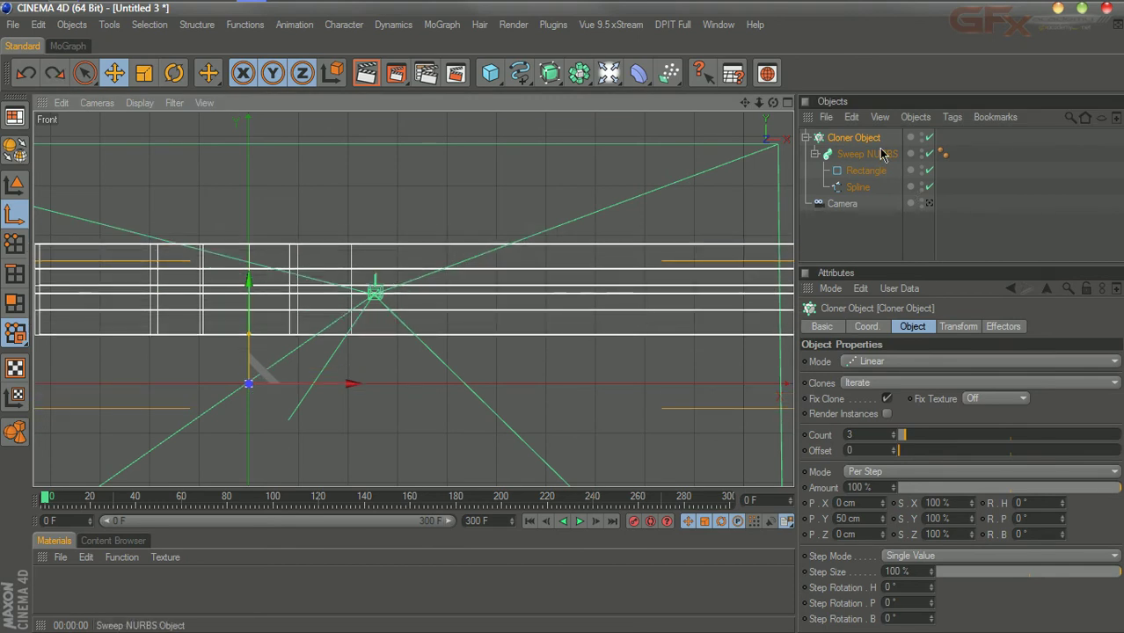
Step: Raise the Sweep NURBS object's axis along Y to the base of the ribbon, and return to model mode
{"action": "left_click", "coordinate": [832, 162]}
{"action": "left_click_drag", "start_coordinate": [250, 309], "coordinate": [249, 301]}
{"action": "key", "text": "ctrl+z"}
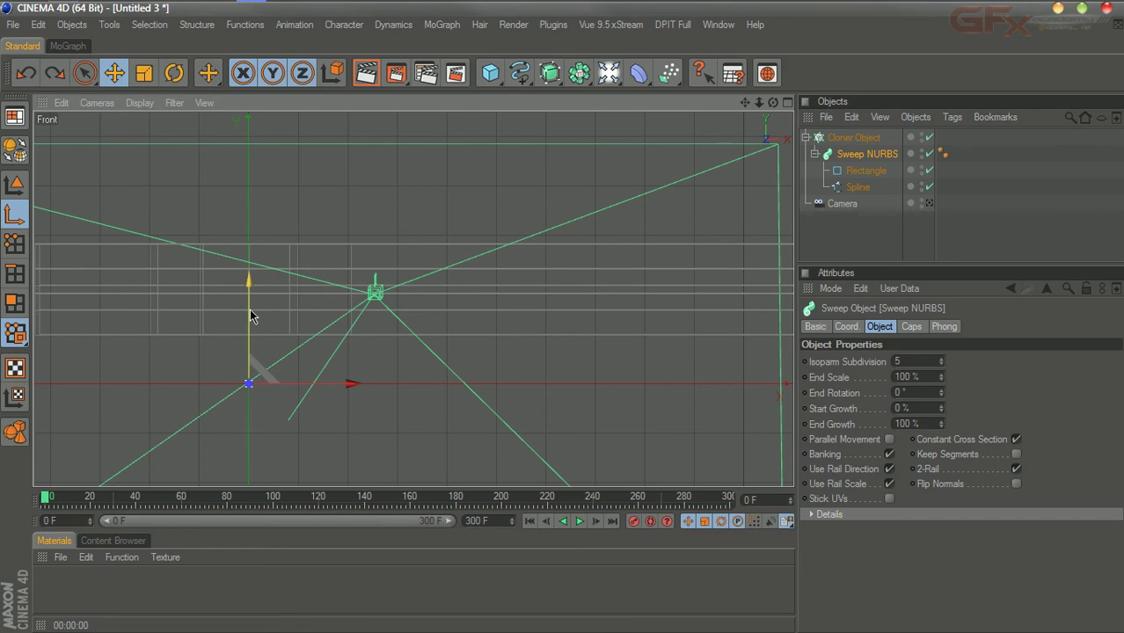
{"action": "left_click_drag", "start_coordinate": [251, 316], "coordinate": [248, 385]}
{"action": "left_click", "coordinate": [15, 183]}
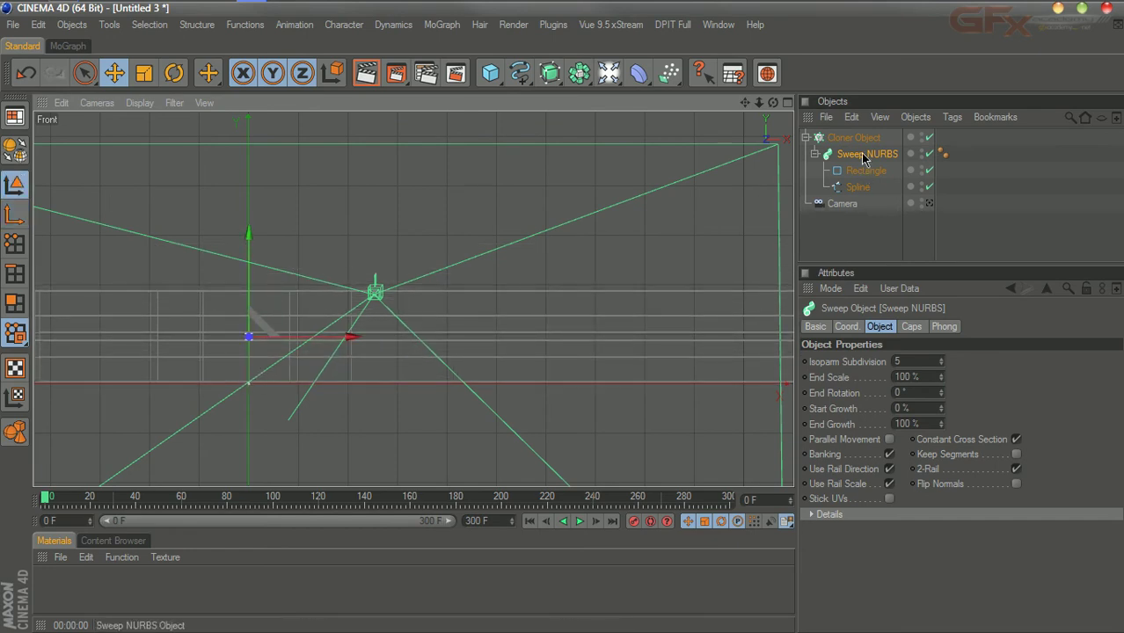
Step: In the Perspective view, move the Cloner Object about 149 cm along X and lower it about 16 cm along Y
{"action": "left_click", "coordinate": [853, 138]}
{"action": "left_click", "coordinate": [786, 103]}
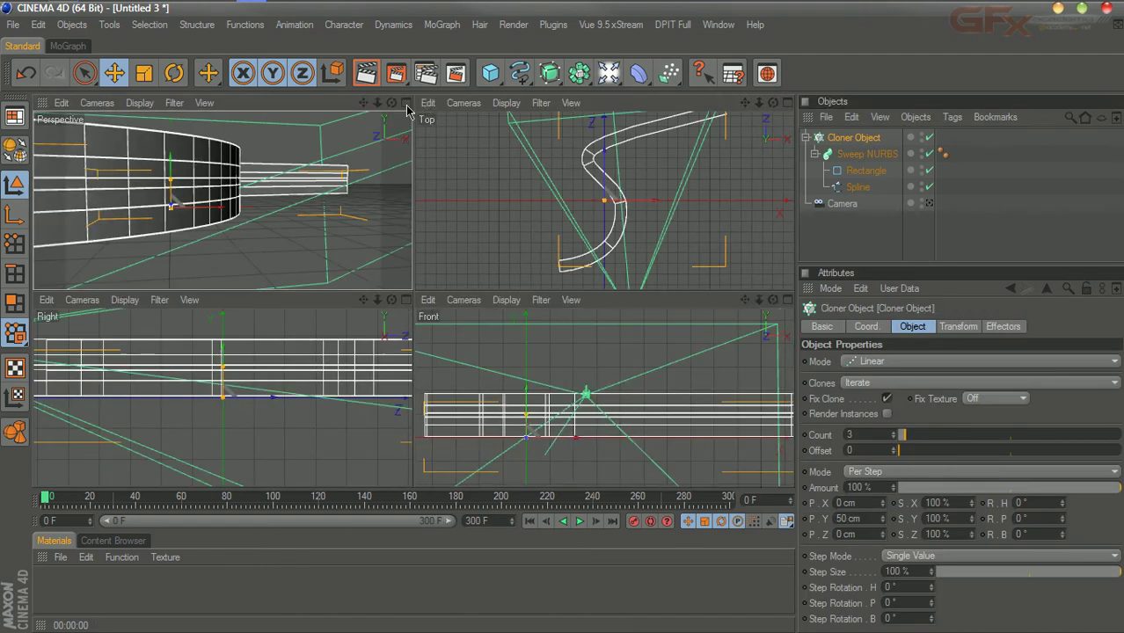
{"action": "middle_click", "coordinate": [395, 304]}
{"action": "left_click_drag", "start_coordinate": [301, 227], "coordinate": [301, 200]}
{"action": "left_click_drag", "start_coordinate": [420, 214], "coordinate": [432, 211], "text": "alt"}
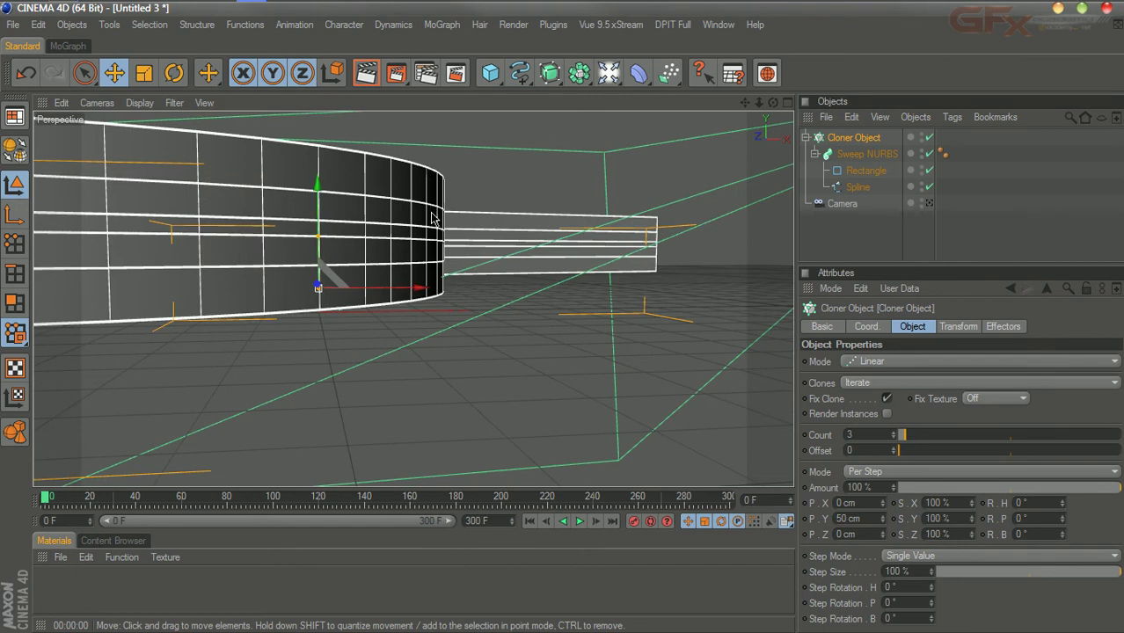
{"action": "left_click_drag", "start_coordinate": [395, 287], "coordinate": [472, 287]}
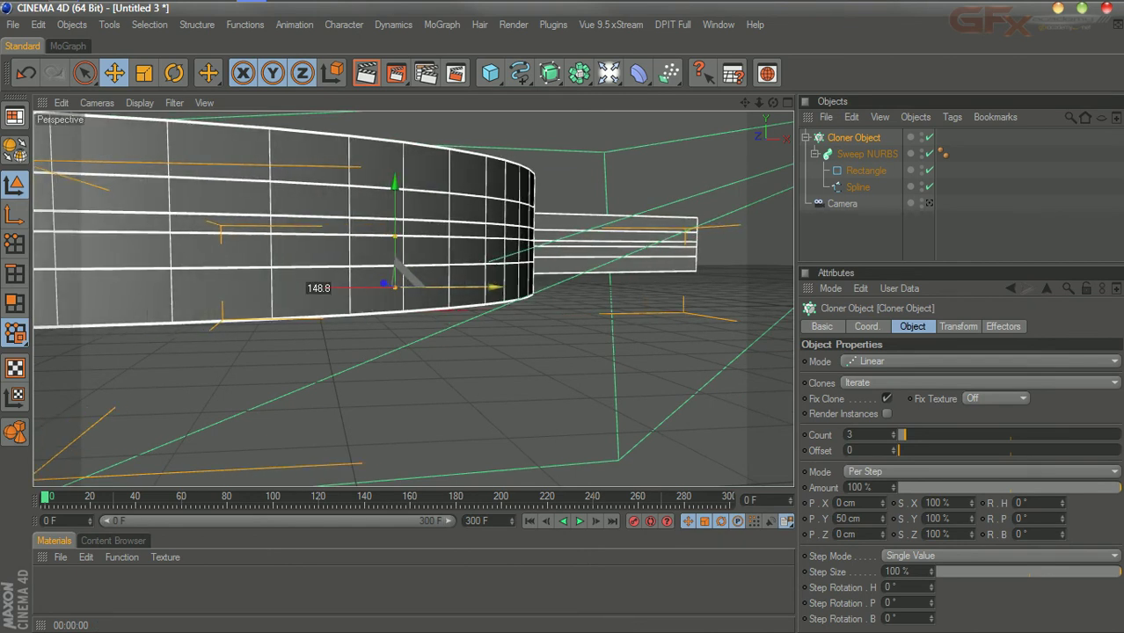
{"action": "left_click_drag", "start_coordinate": [389, 193], "coordinate": [389, 202]}
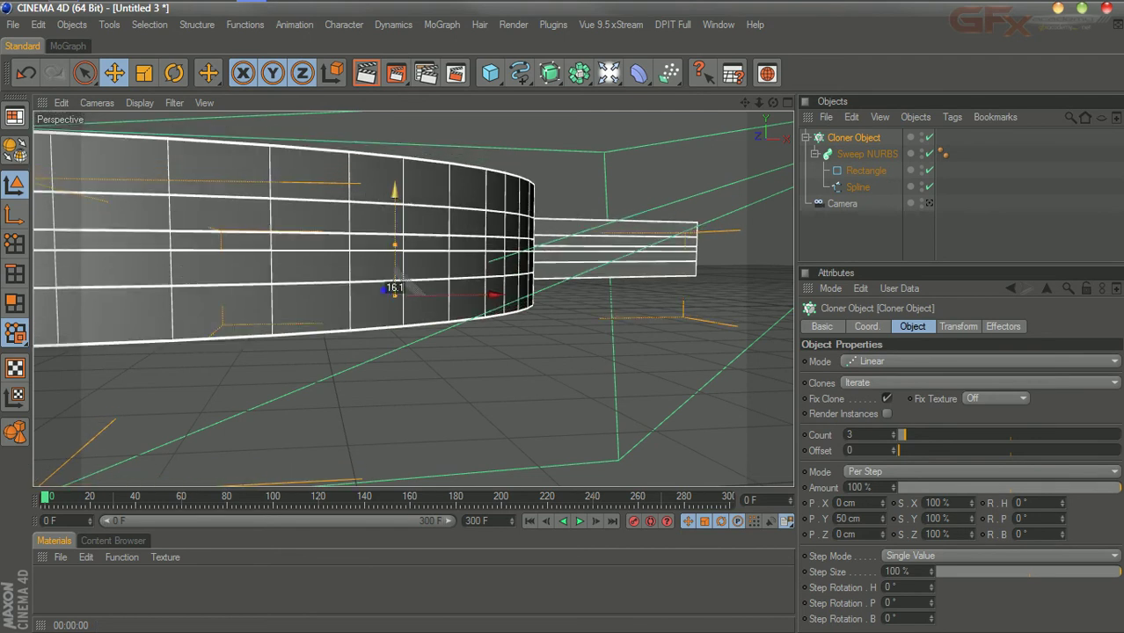
Step: Set the Cloner Object's Y position step to 100 cm and its clone count to 5
{"action": "left_click", "coordinate": [861, 139]}
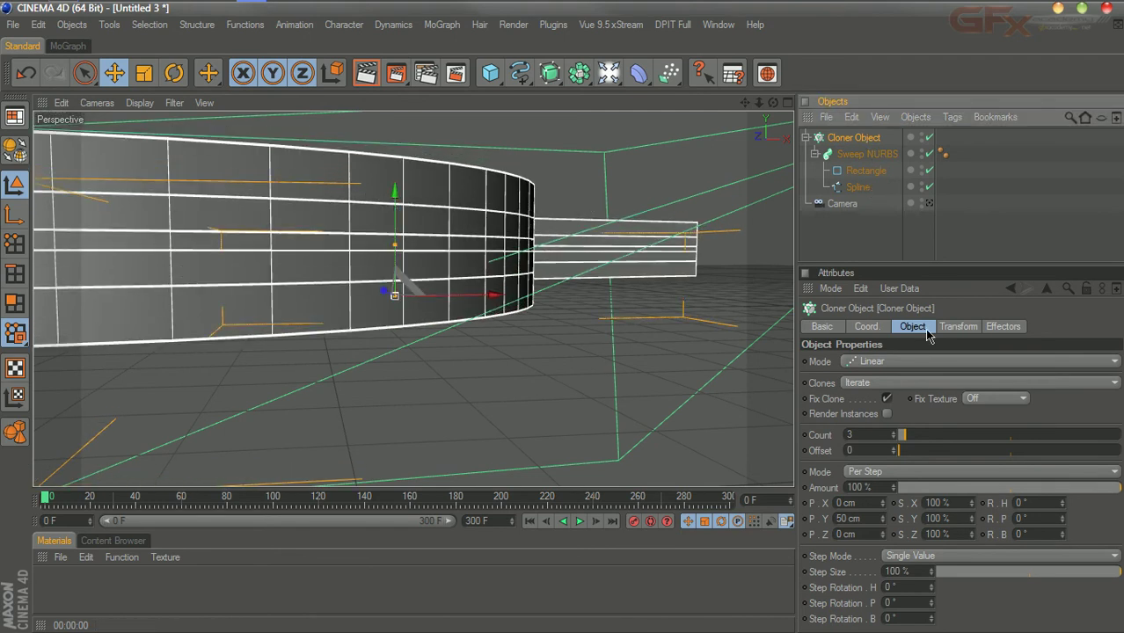
{"action": "left_click_drag", "start_coordinate": [936, 265], "coordinate": [935, 230]}
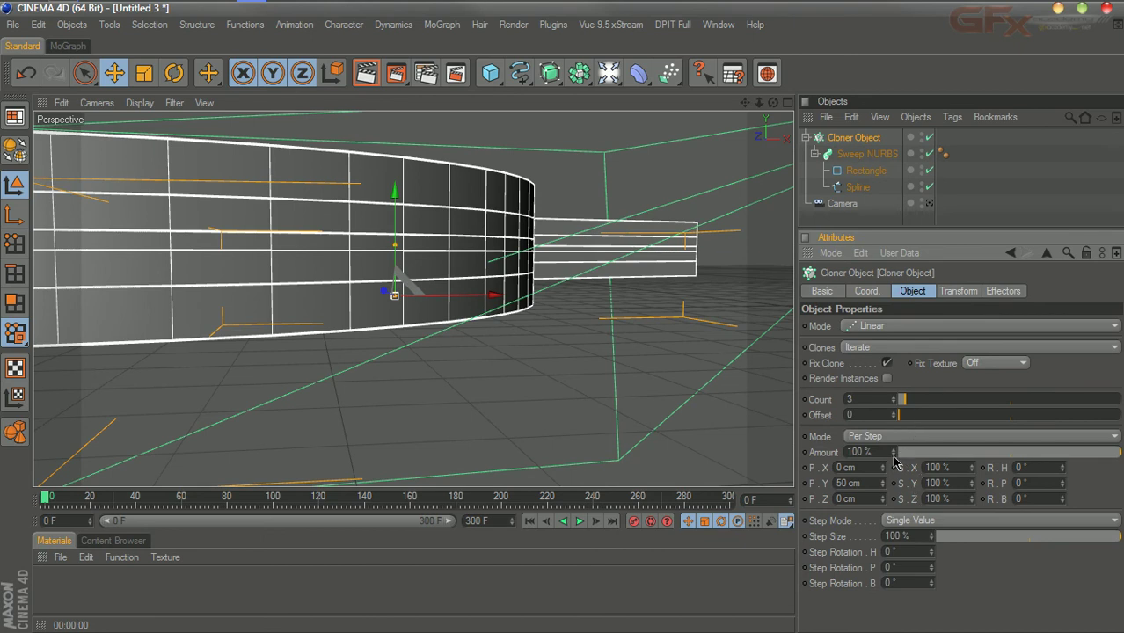
{"action": "left_click_drag", "start_coordinate": [888, 489], "coordinate": [884, 485]}
{"action": "left_click", "coordinate": [892, 400]}
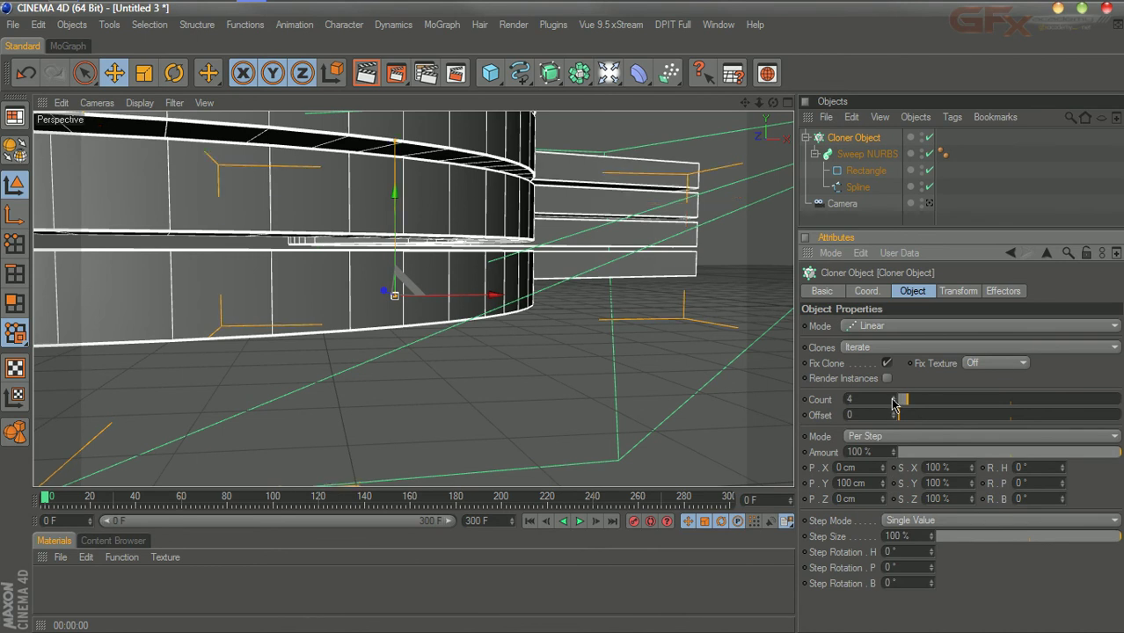
{"action": "left_click", "coordinate": [893, 400]}
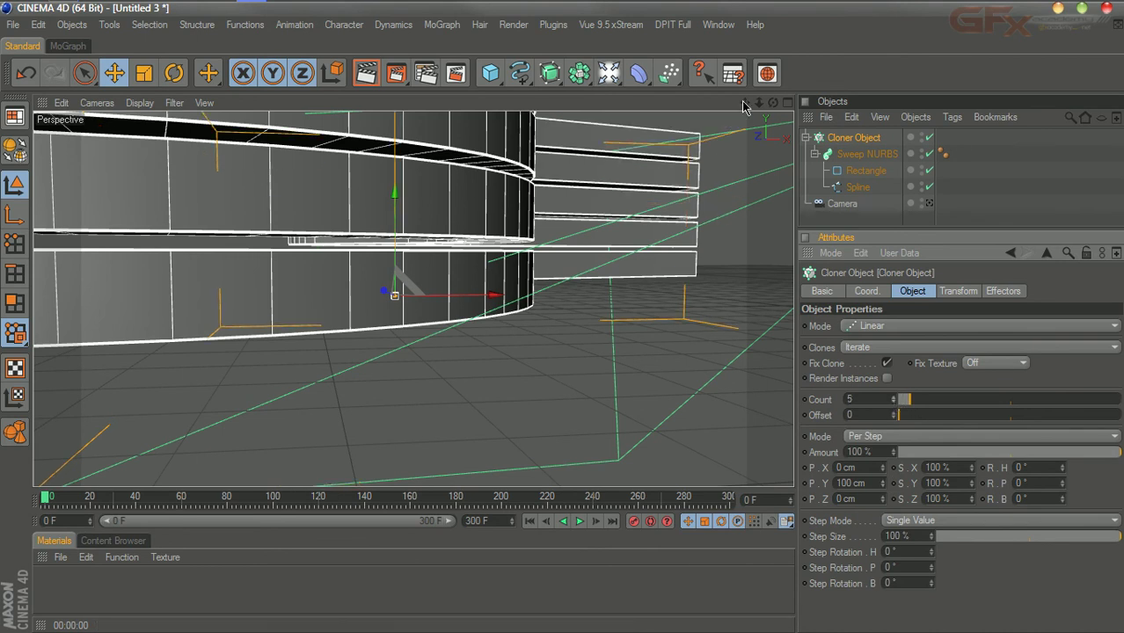
Step: Look through the Camera and orbit it around the Sweep NURBS to frame the stacked ribbons
{"action": "left_click_drag", "start_coordinate": [760, 103], "coordinate": [733, 103]}
{"action": "left_click_drag", "start_coordinate": [768, 141], "coordinate": [767, 197]}
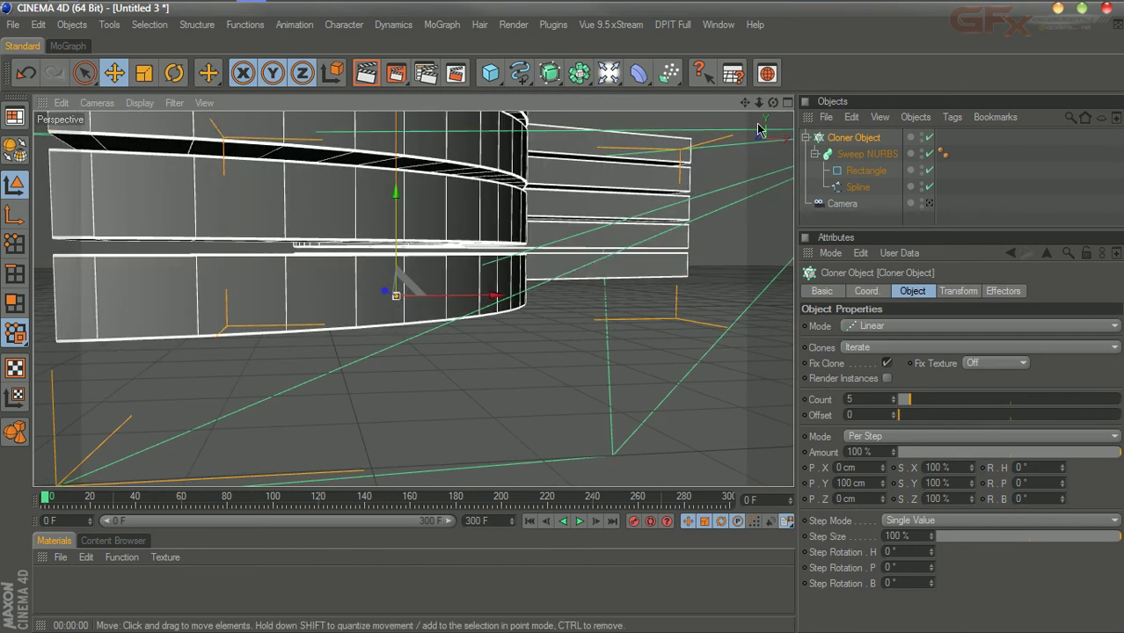
{"action": "left_click", "coordinate": [873, 205]}
{"action": "left_click", "coordinate": [929, 203]}
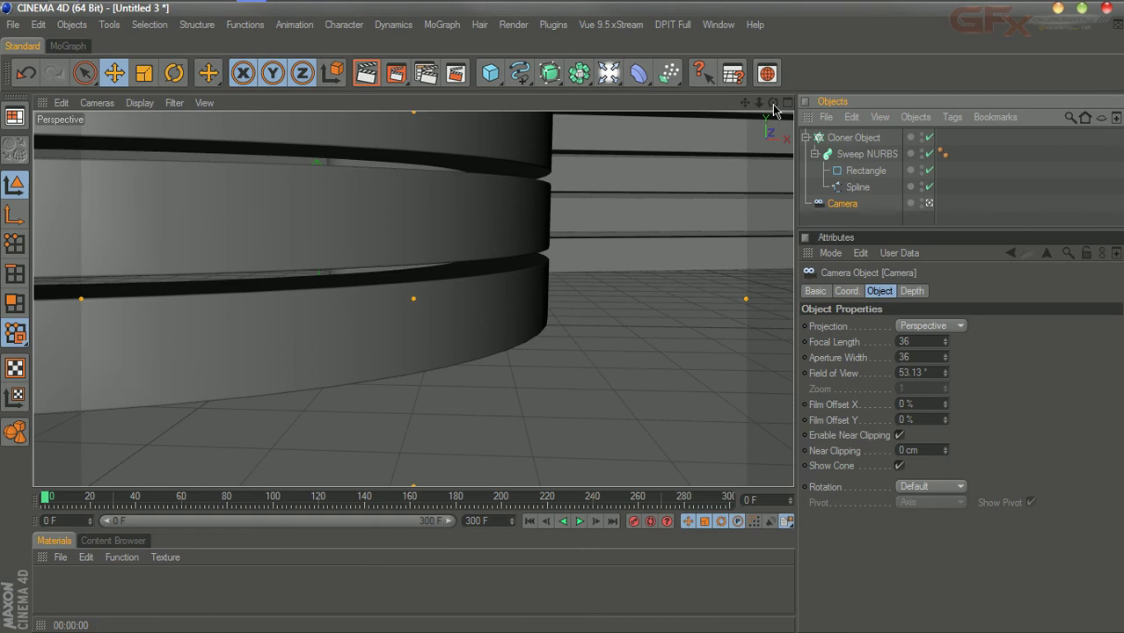
{"action": "left_click", "coordinate": [846, 156]}
{"action": "left_click_drag", "start_coordinate": [773, 103], "coordinate": [563, 316]}
Step: Set the Camera's focal length to 22 and adjust its position to frame the curved ribbon stack
{"action": "left_click", "coordinate": [869, 204]}
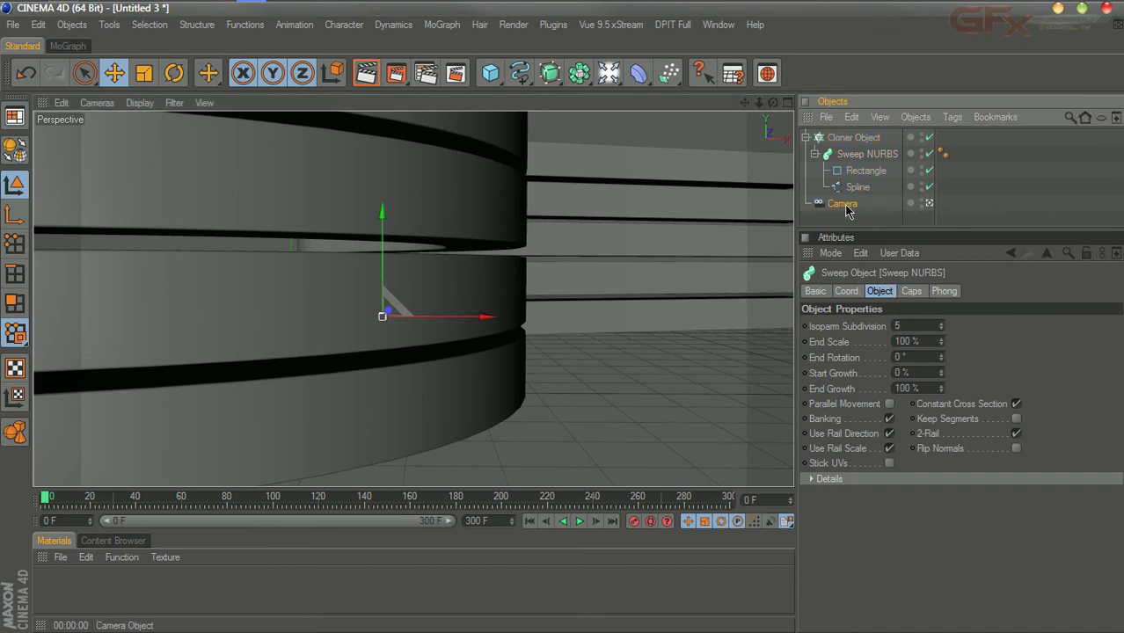
{"action": "double_click", "coordinate": [902, 341]}
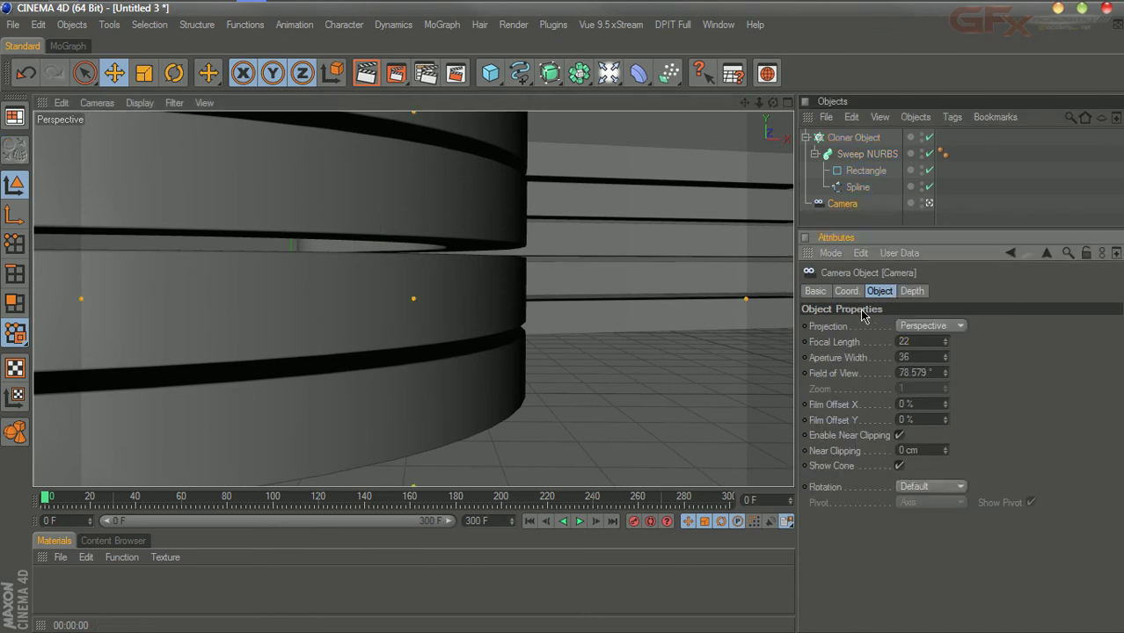
{"action": "mouse_move", "coordinate": [759, 103]}
{"action": "left_mouse_down"}
{"action": "mouse_move", "coordinate": [759, 132]}
{"action": "mouse_move", "coordinate": [758, 108]}
{"action": "mouse_move", "coordinate": [740, 123]}
{"action": "mouse_move", "coordinate": [783, 114]}
{"action": "mouse_move", "coordinate": [772, 103]}
{"action": "mouse_move", "coordinate": [711, 135]}
{"action": "mouse_move", "coordinate": [759, 102]}
{"action": "mouse_move", "coordinate": [745, 109]}
{"action": "left_mouse_up"}
Step: Extend the spline's far end point along X beyond the camera frame, disabling the Sweep NURBS during the edit and re-enabling it
{"action": "left_click", "coordinate": [866, 154]}
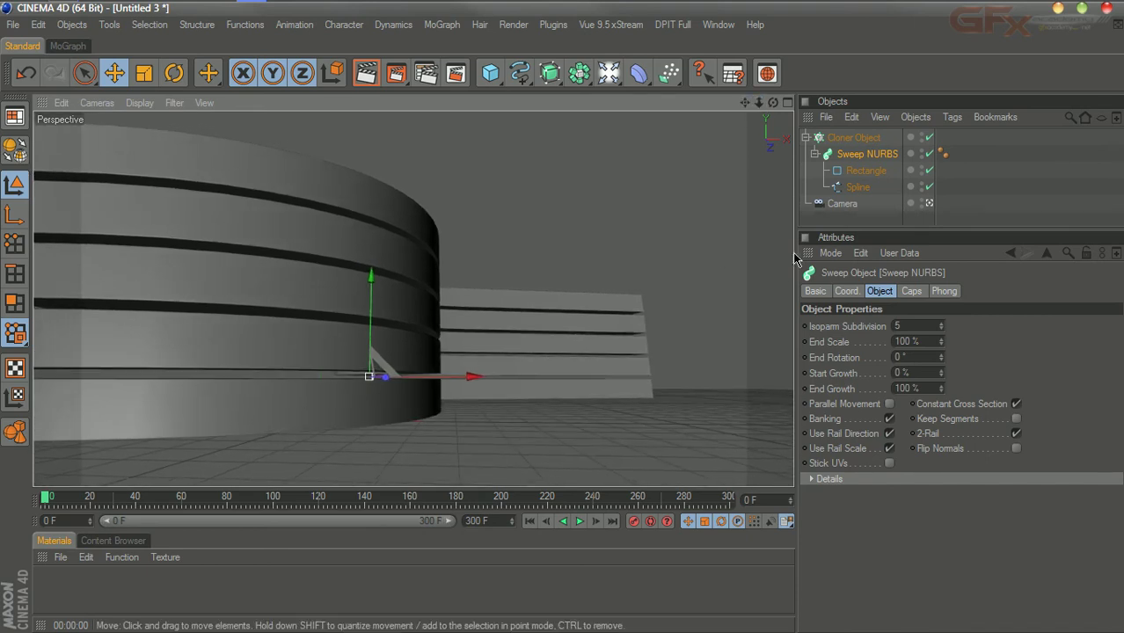
{"action": "left_click", "coordinate": [860, 187]}
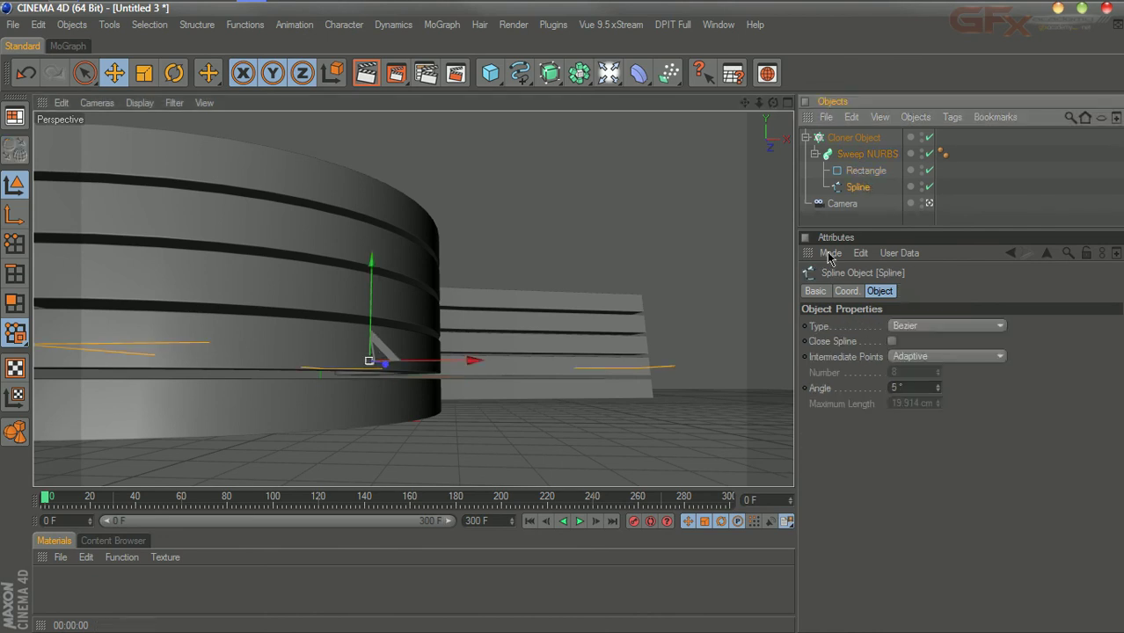
{"action": "left_click", "coordinate": [929, 154]}
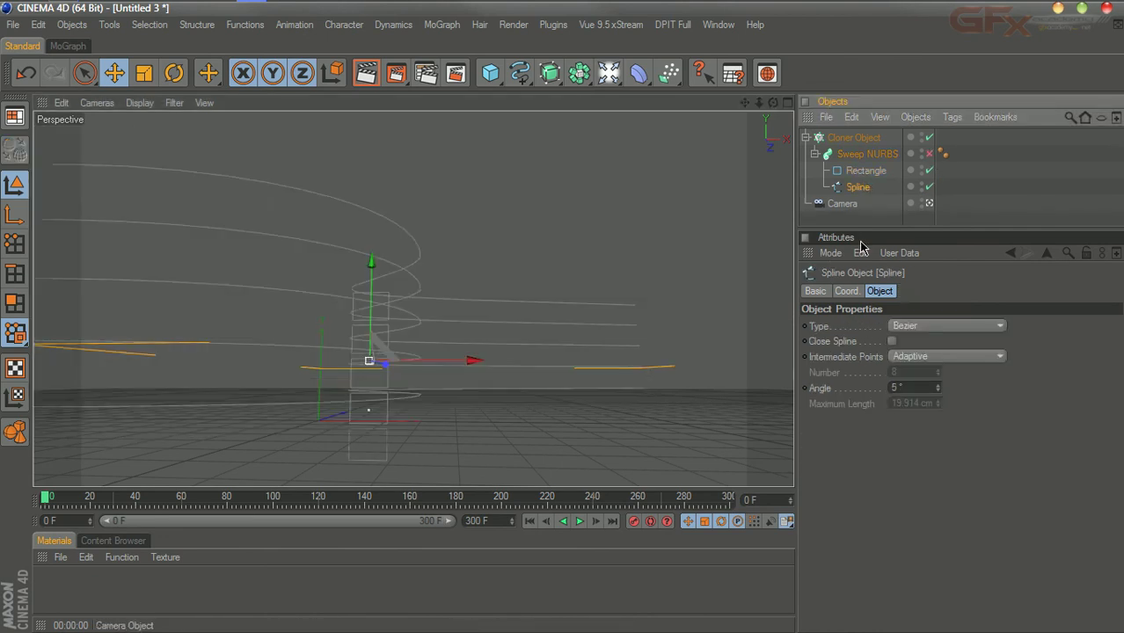
{"action": "left_click", "coordinate": [15, 243]}
{"action": "left_click_drag", "start_coordinate": [749, 367], "coordinate": [1015, 368]}
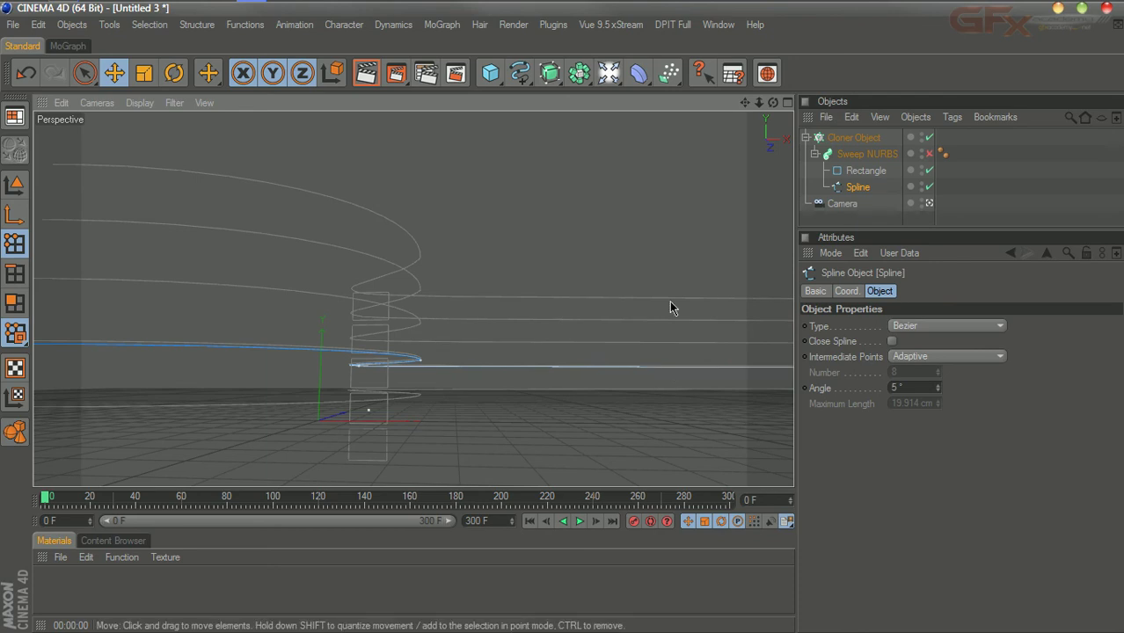
{"action": "left_click", "coordinate": [929, 153]}
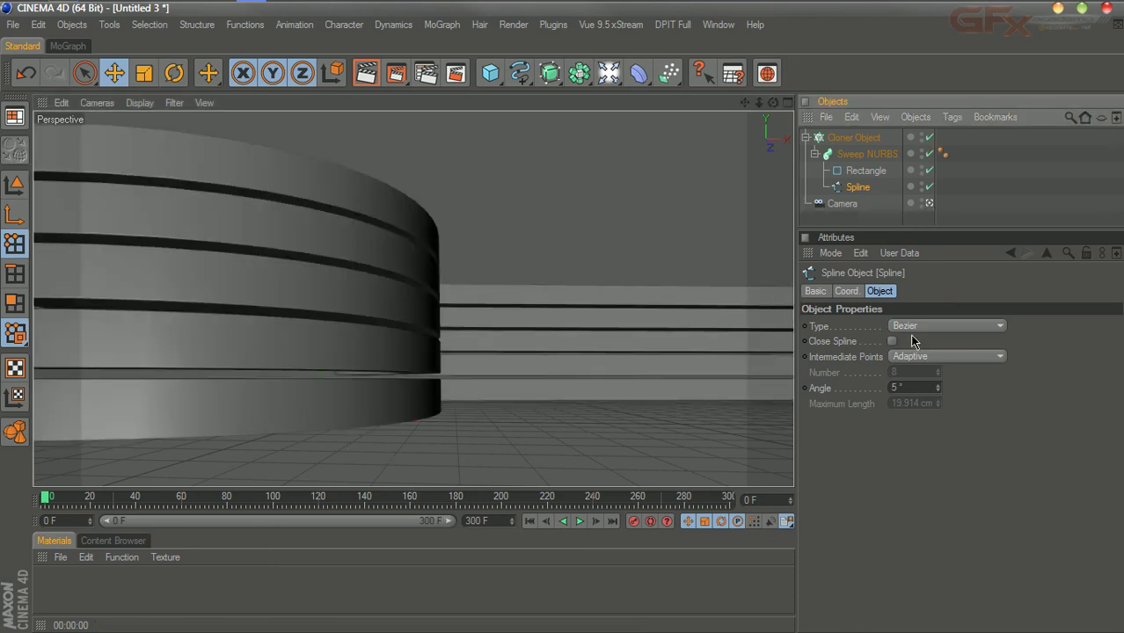
Step: Set the Camera's focal length to 20, reframing the ribbons, and test-render the view
{"action": "left_click", "coordinate": [843, 203]}
{"action": "left_click", "coordinate": [914, 341]}
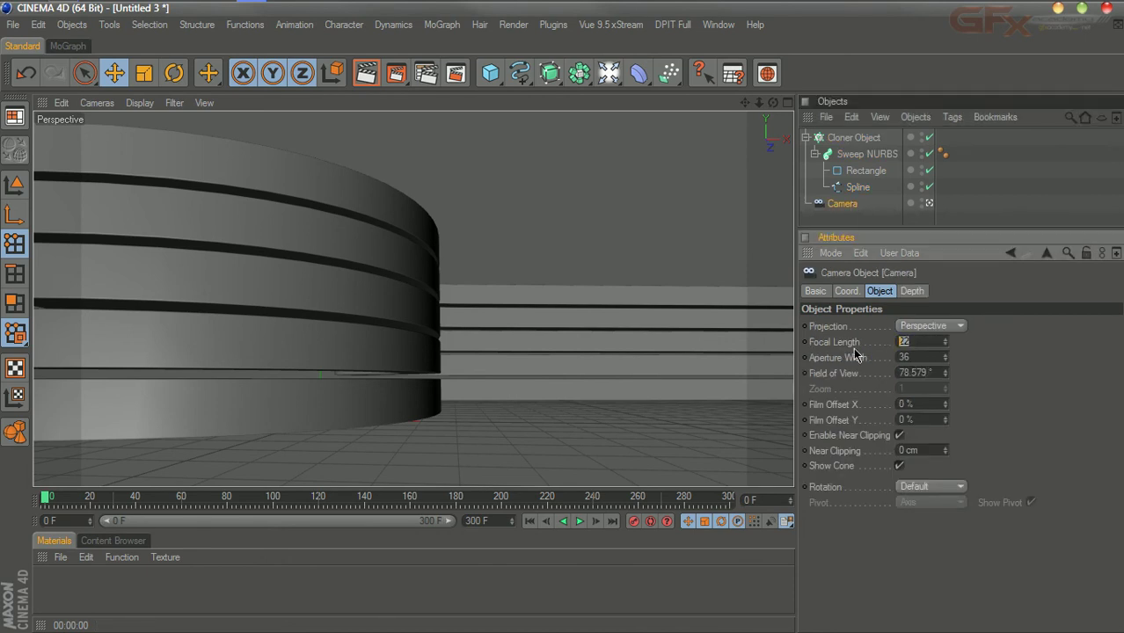
{"action": "type", "text": "20"}
{"action": "key", "text": "Return"}
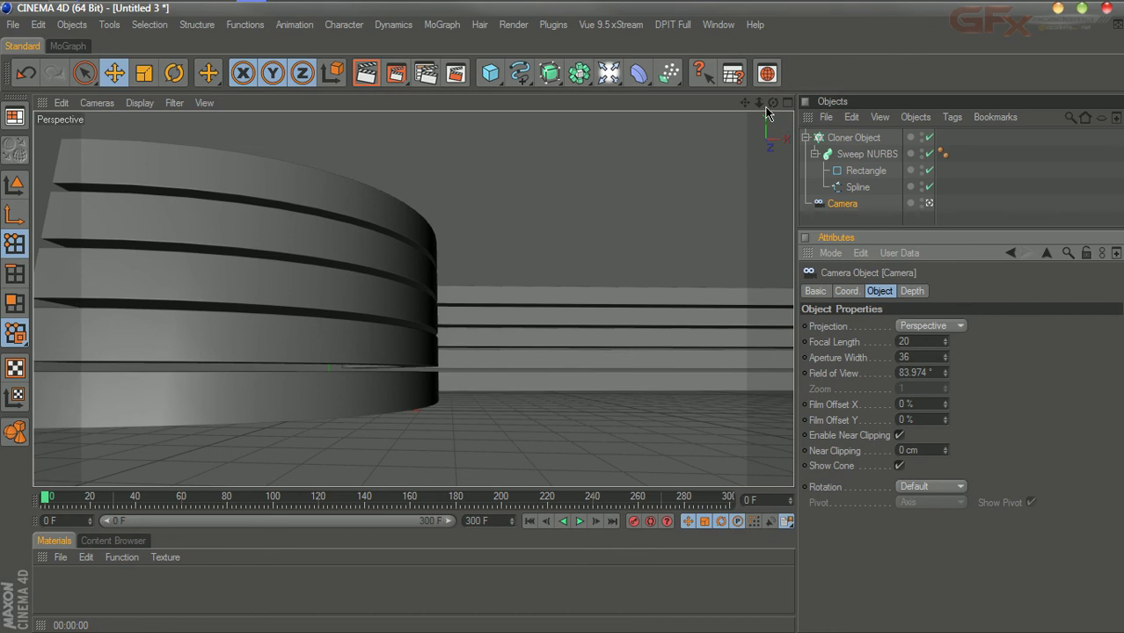
{"action": "mouse_move", "coordinate": [772, 102]}
{"action": "left_mouse_down"}
{"action": "mouse_move", "coordinate": [730, 104]}
{"action": "mouse_move", "coordinate": [773, 111]}
{"action": "left_mouse_up"}
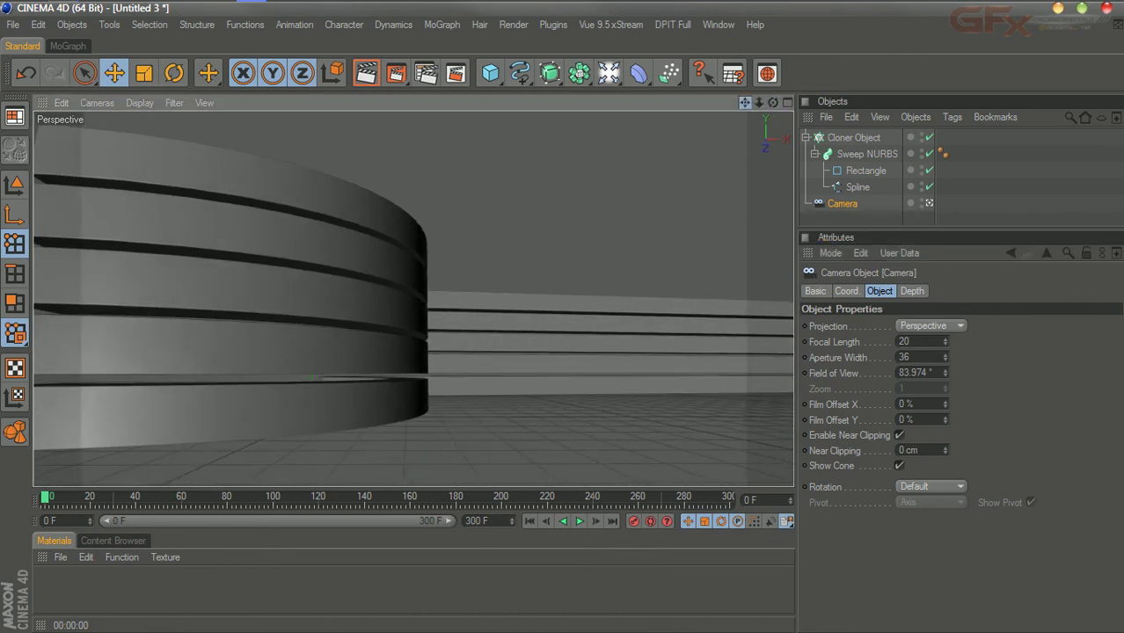
{"action": "left_click", "coordinate": [371, 77]}
{"action": "key", "text": "ctrl+r"}
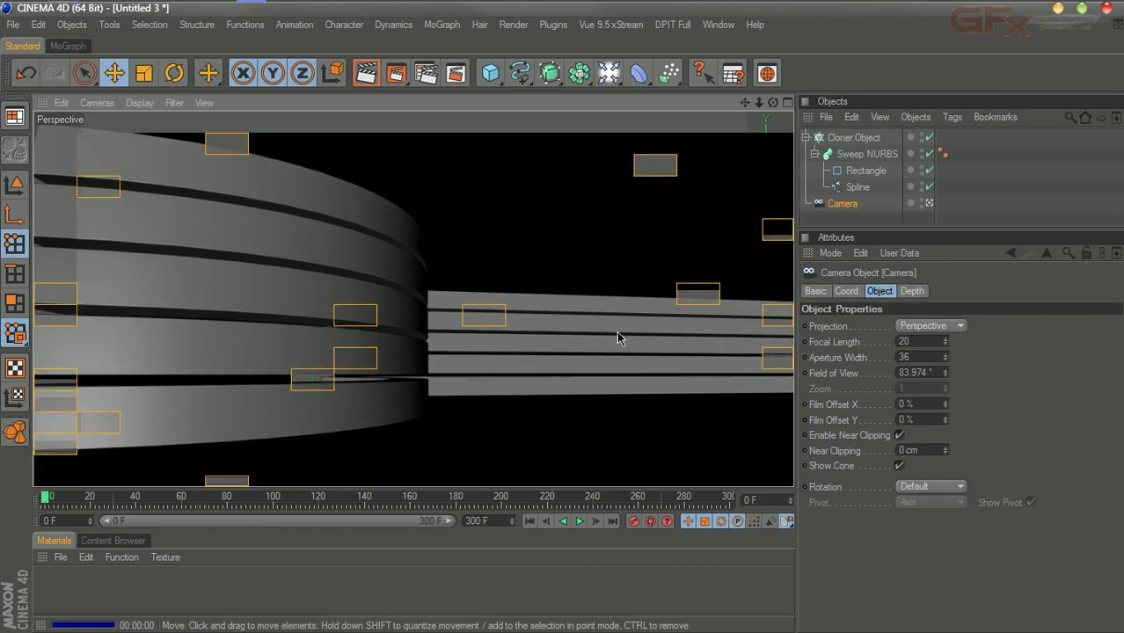
Step: Try a 3 cm rounding radius on the Rectangle profile, settle on 5 cm, and deselect it
{"action": "left_click", "coordinate": [865, 171]}
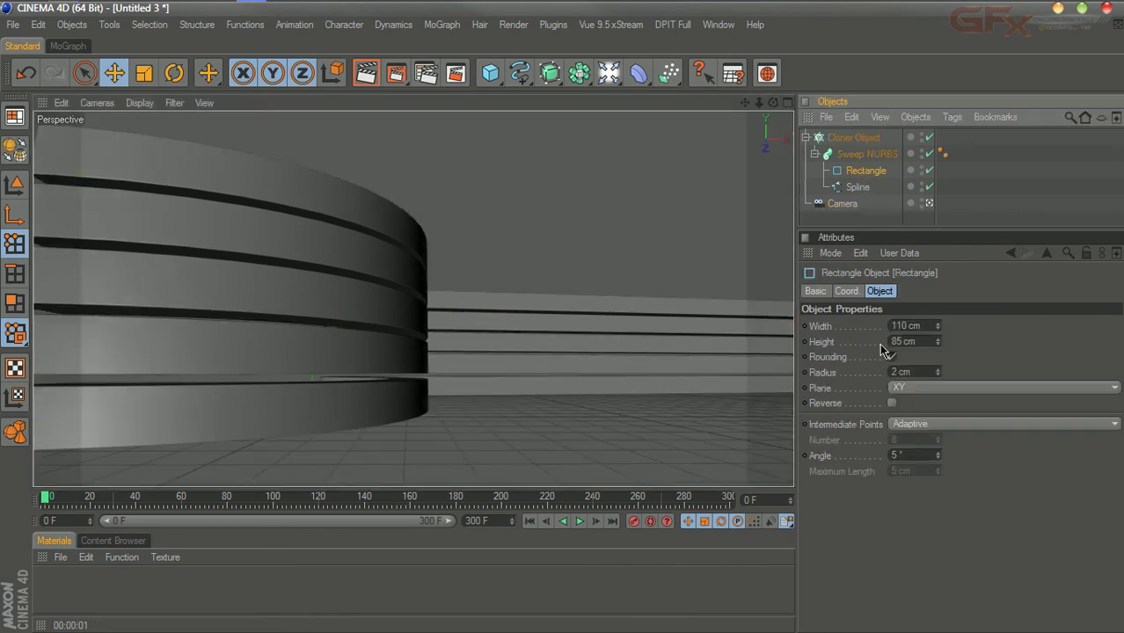
{"action": "double_click", "coordinate": [904, 371]}
{"action": "type", "text": "3"}
{"action": "key", "text": "Return"}
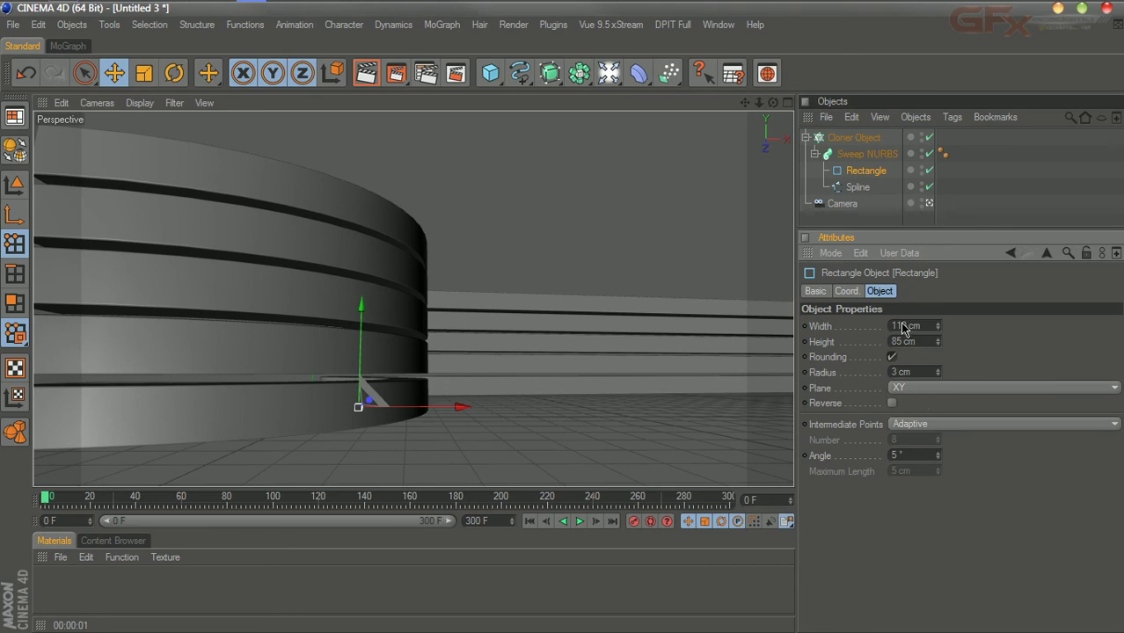
{"action": "double_click", "coordinate": [917, 370]}
{"action": "type", "text": "5"}
{"action": "key", "text": "Return"}
{"action": "left_click", "coordinate": [966, 188]}
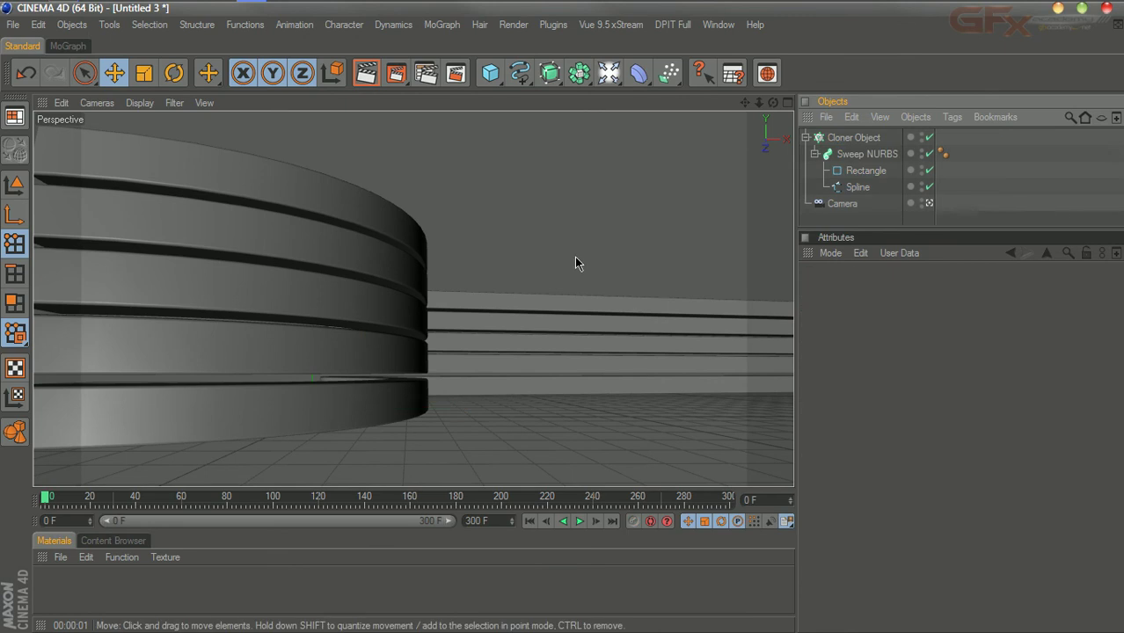
Step: Try varying the Sweep NURBS's growth values, and restore Start Growth to 0% and End Growth to 100%
{"action": "left_click", "coordinate": [866, 153]}
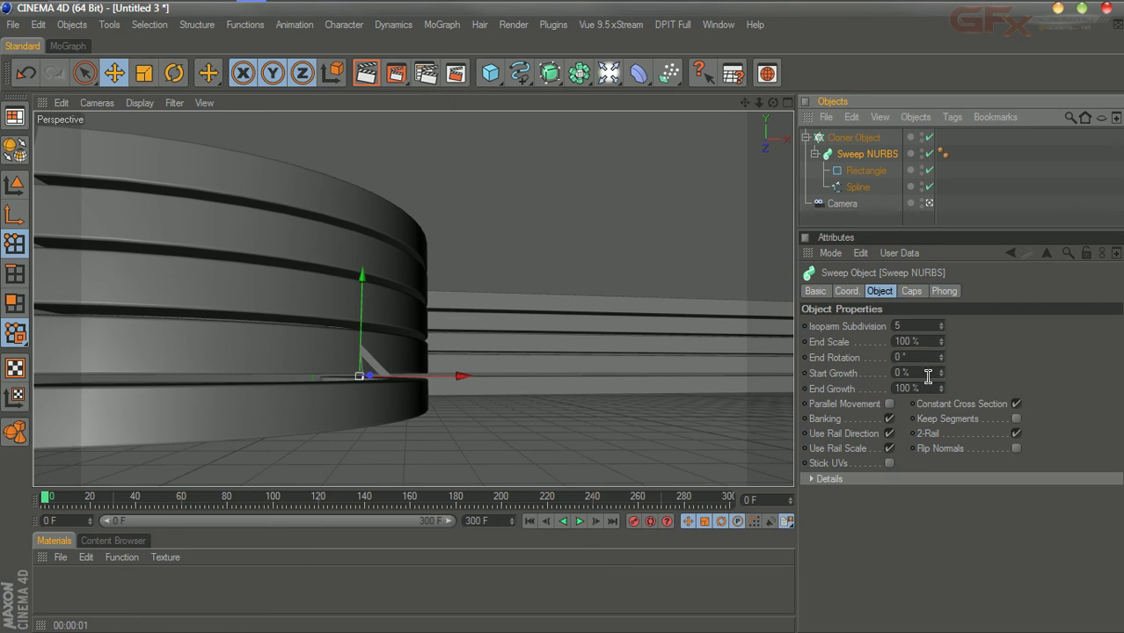
{"action": "left_click_drag", "start_coordinate": [943, 389], "coordinate": [941, 293]}
{"action": "left_click_drag", "start_coordinate": [943, 339], "coordinate": [943, 396]}
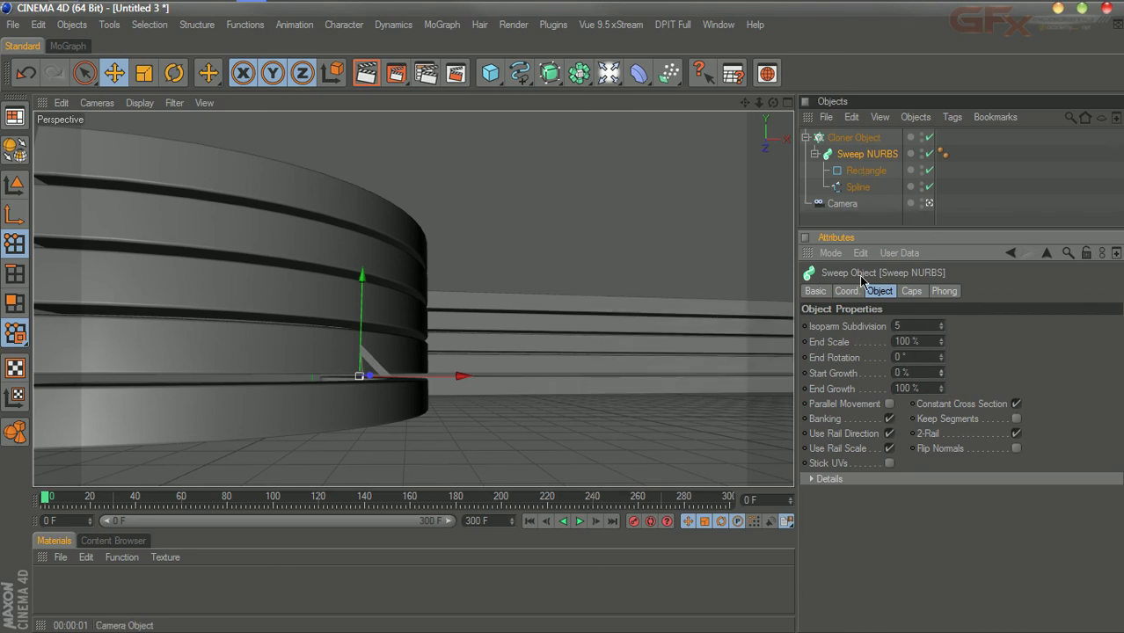
Step: Shape the Sweep NURBS's Scale curve with two added points and a slightly lowered start, and test-render the view
{"action": "left_click", "coordinate": [811, 480]}
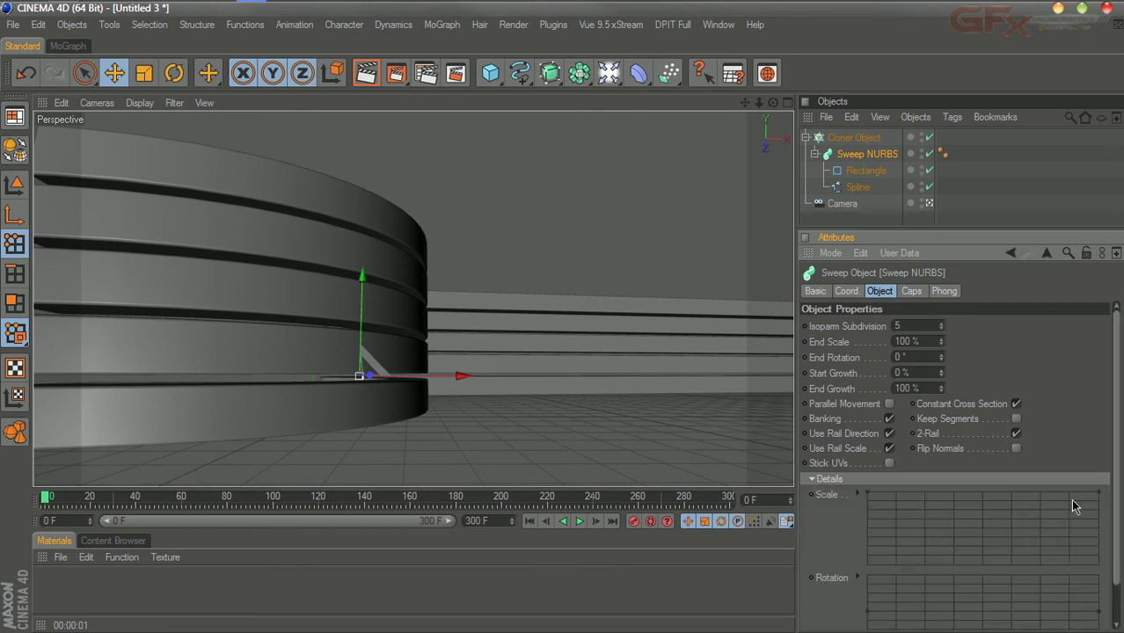
{"action": "mouse_move", "coordinate": [1099, 492]}
{"action": "left_mouse_down"}
{"action": "mouse_move", "coordinate": [1097, 515]}
{"action": "mouse_move", "coordinate": [1098, 488]}
{"action": "left_mouse_up"}
{"action": "left_click_drag", "start_coordinate": [865, 494], "coordinate": [927, 510]}
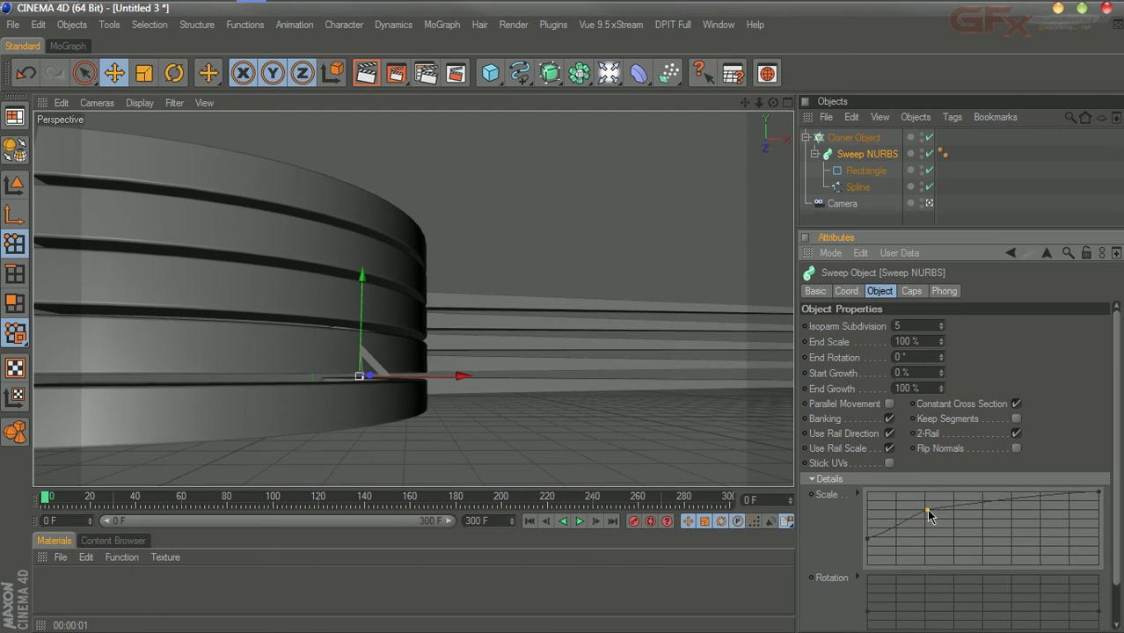
{"action": "left_click_drag", "start_coordinate": [1006, 500], "coordinate": [1004, 495]}
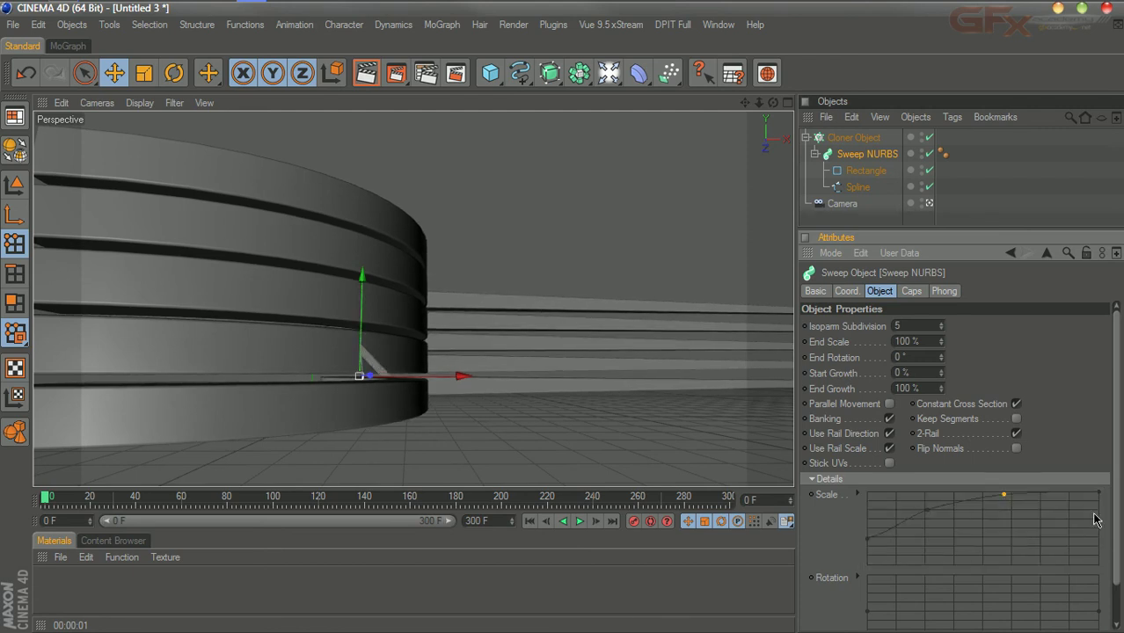
{"action": "left_click_drag", "start_coordinate": [867, 540], "coordinate": [866, 504]}
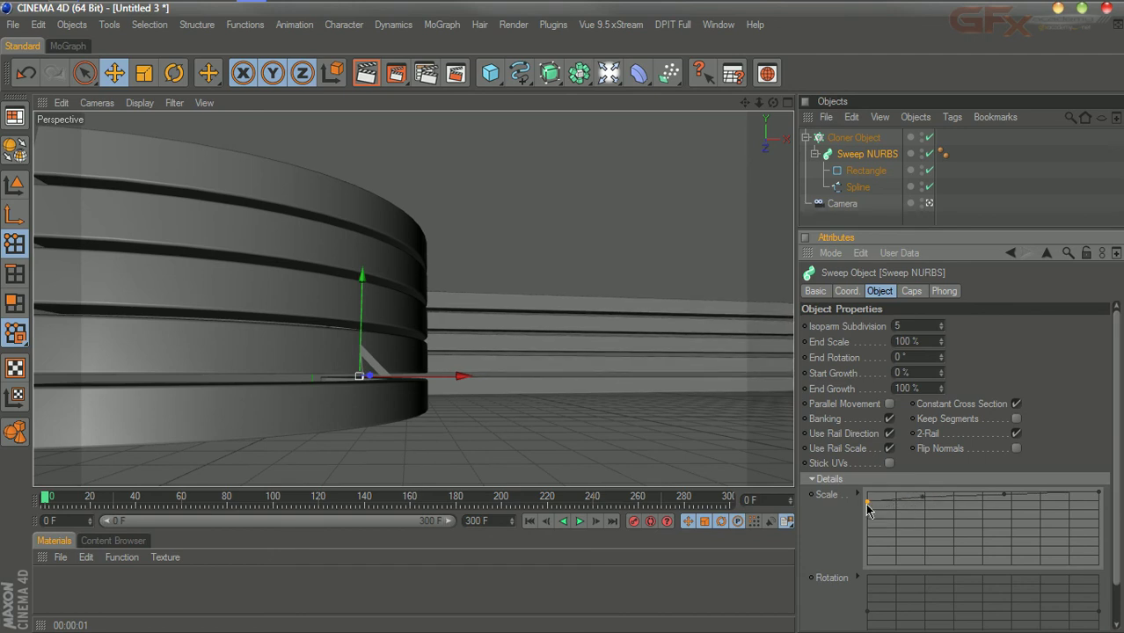
{"action": "left_click", "coordinate": [977, 181]}
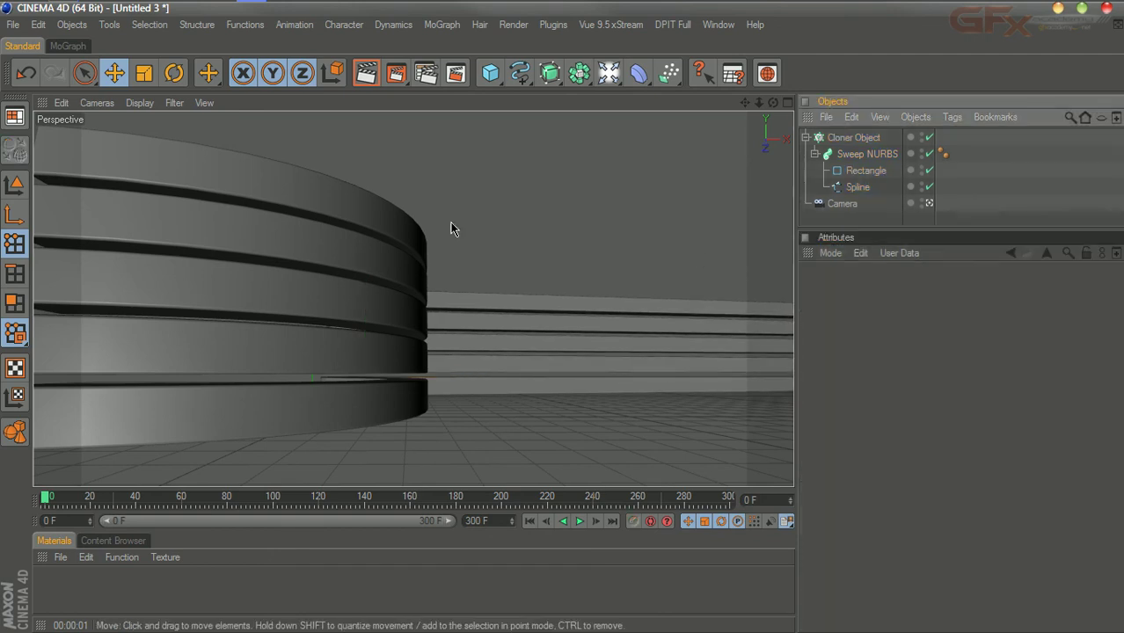
{"action": "left_click", "coordinate": [366, 75]}
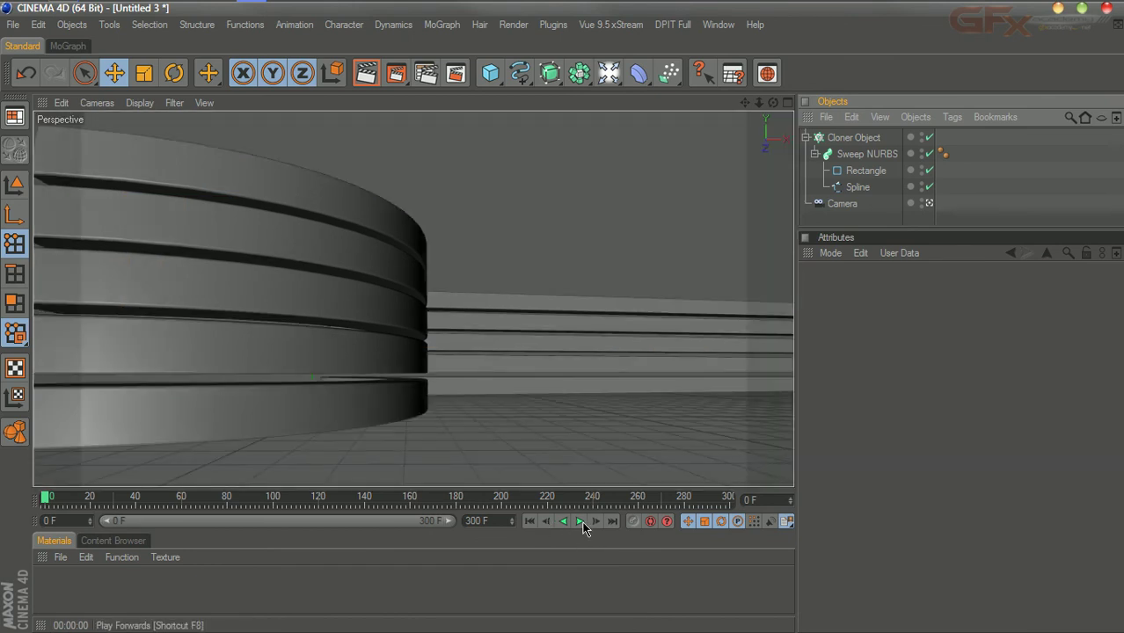
Step: Try varying only the Sweep NURBS's Start Growth, and restore it to 0%
{"action": "left_click", "coordinate": [867, 154]}
{"action": "left_click_drag", "start_coordinate": [883, 230], "coordinate": [883, 269]}
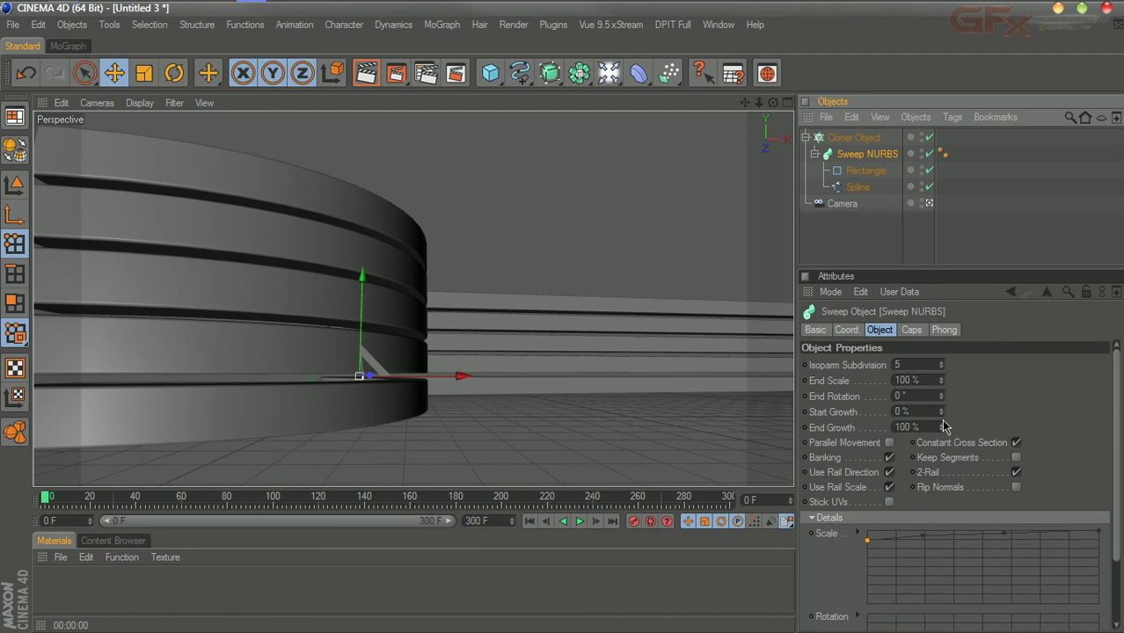
{"action": "left_click_drag", "start_coordinate": [940, 412], "coordinate": [940, 444]}
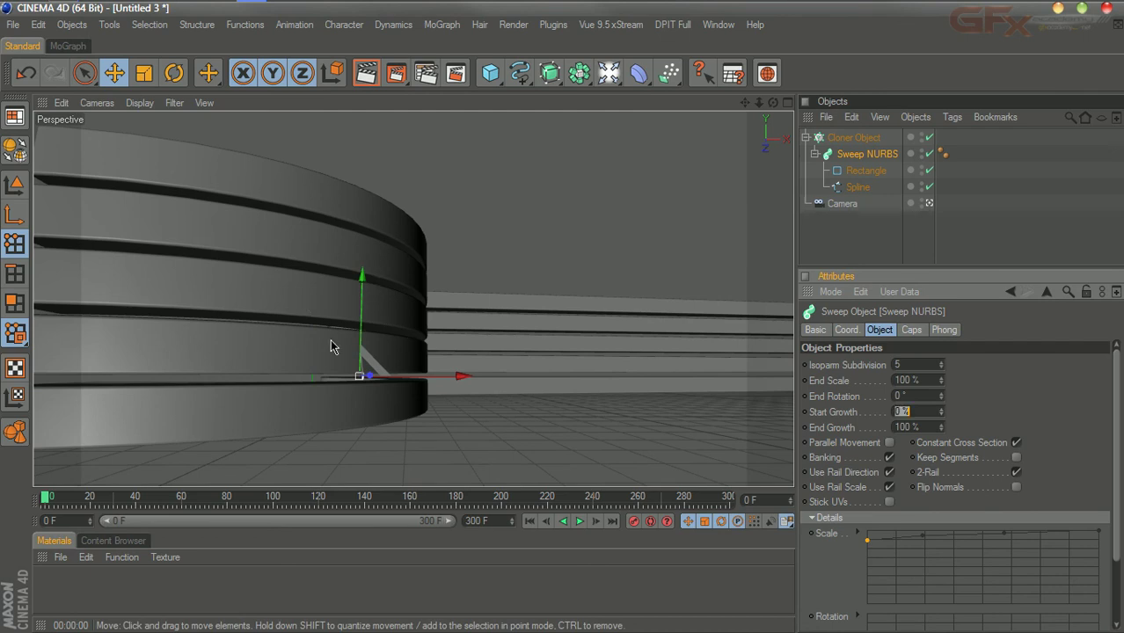
Step: Record a position, scale and rotation keyframe for the Camera at frame 100, and return the timeline to frame 0
{"action": "left_click", "coordinate": [845, 207]}
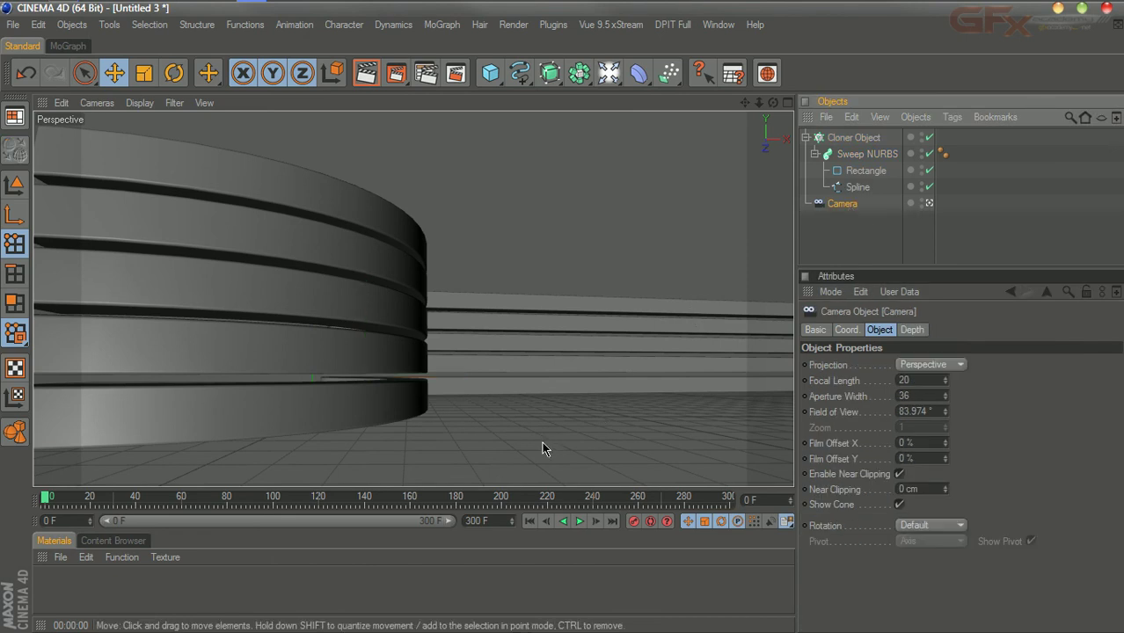
{"action": "left_click_drag", "start_coordinate": [48, 502], "coordinate": [242, 505]}
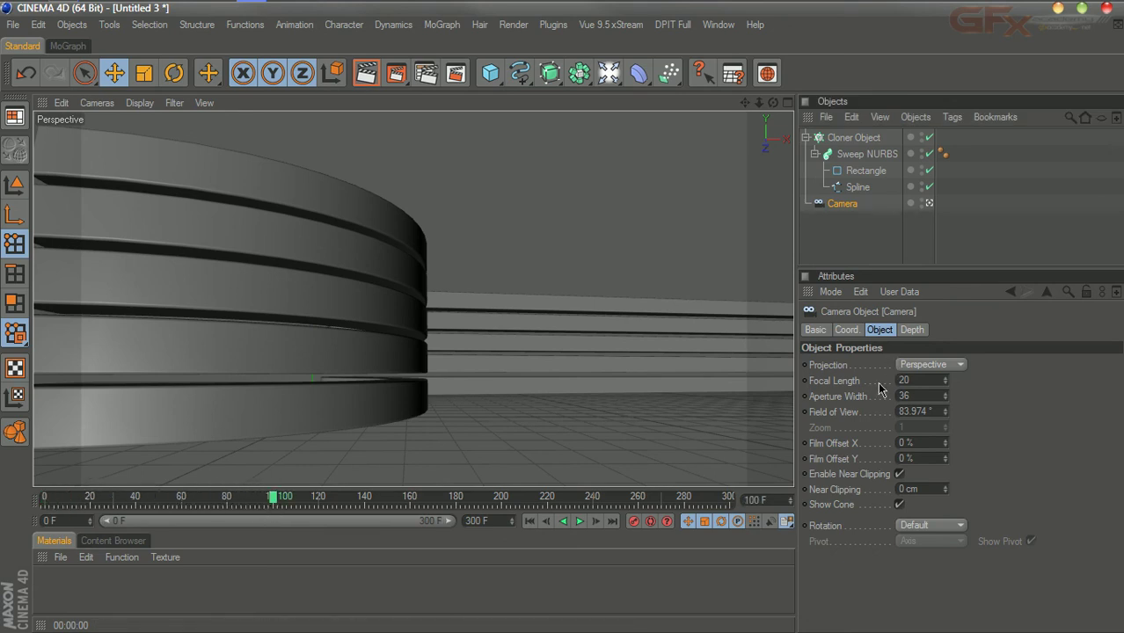
{"action": "left_click", "coordinate": [846, 329]}
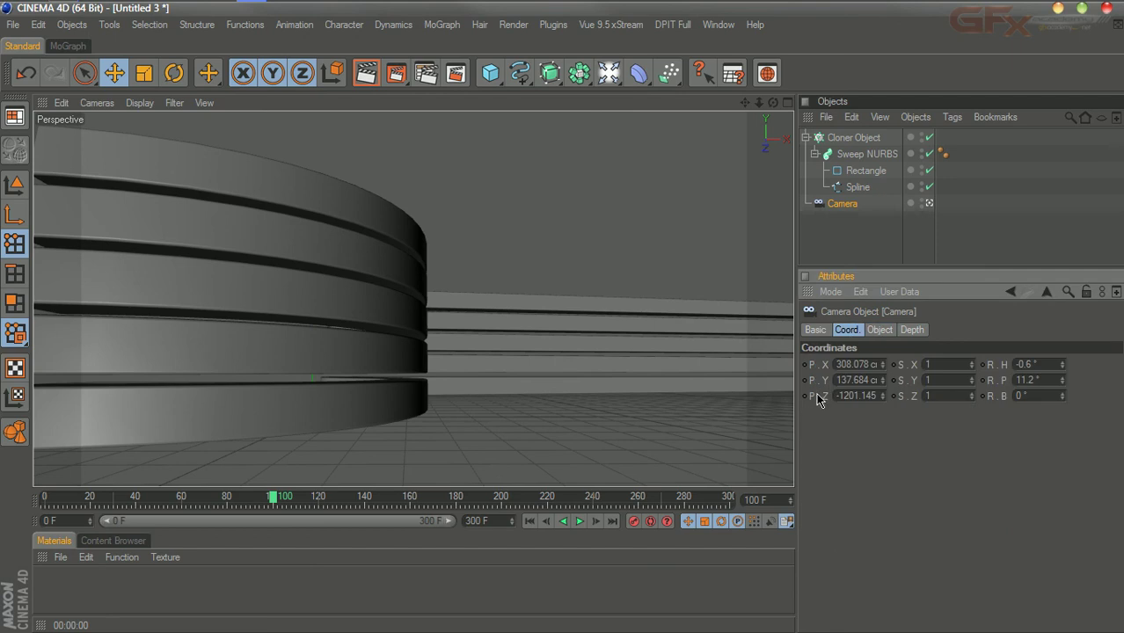
{"action": "left_click", "coordinate": [633, 521]}
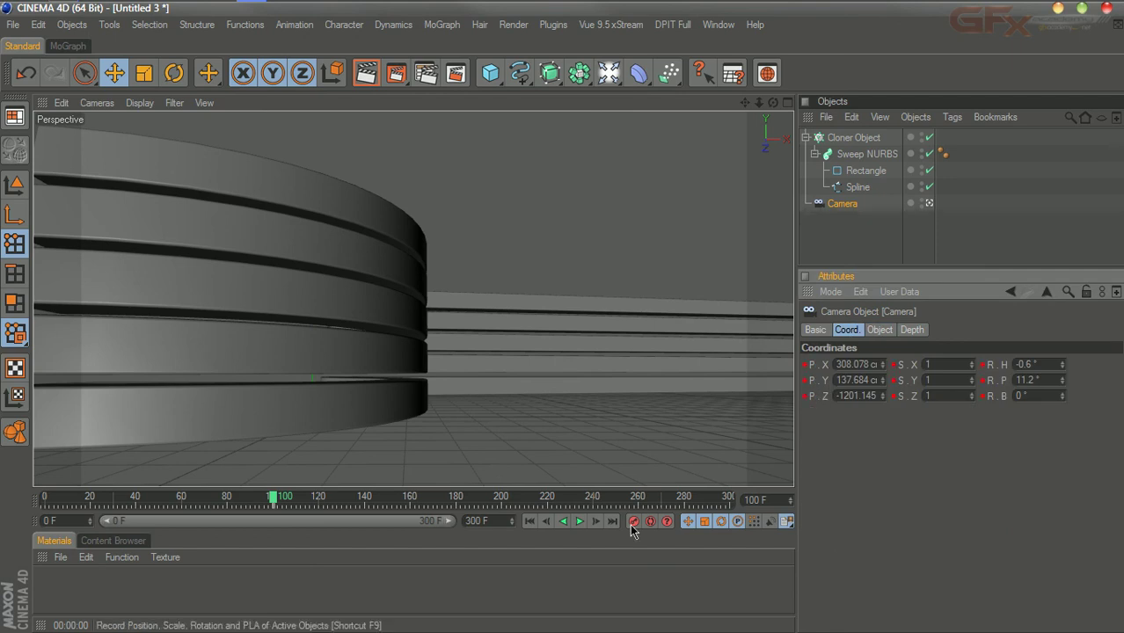
{"action": "left_click_drag", "start_coordinate": [276, 499], "coordinate": [44, 501]}
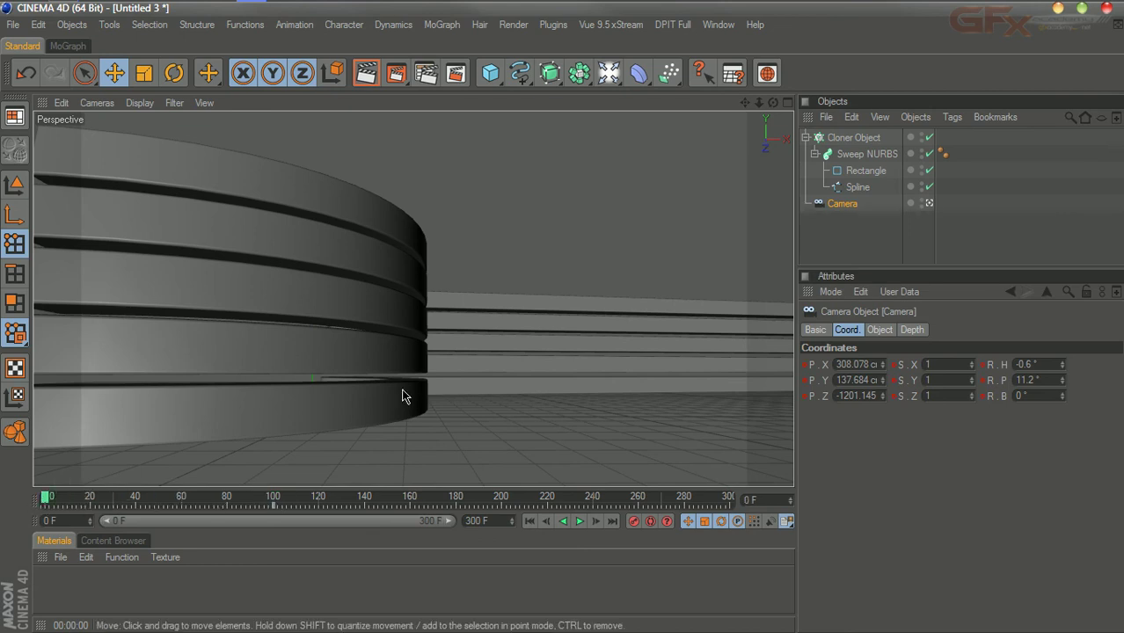
{"action": "left_click", "coordinate": [853, 157]}
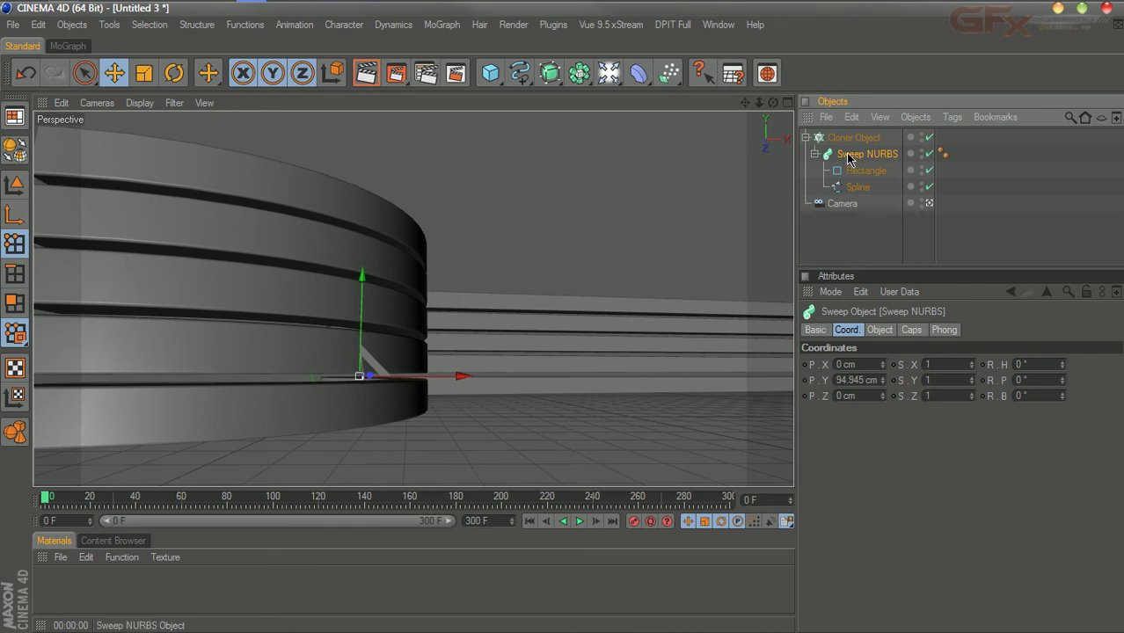
{"action": "left_click", "coordinate": [839, 205]}
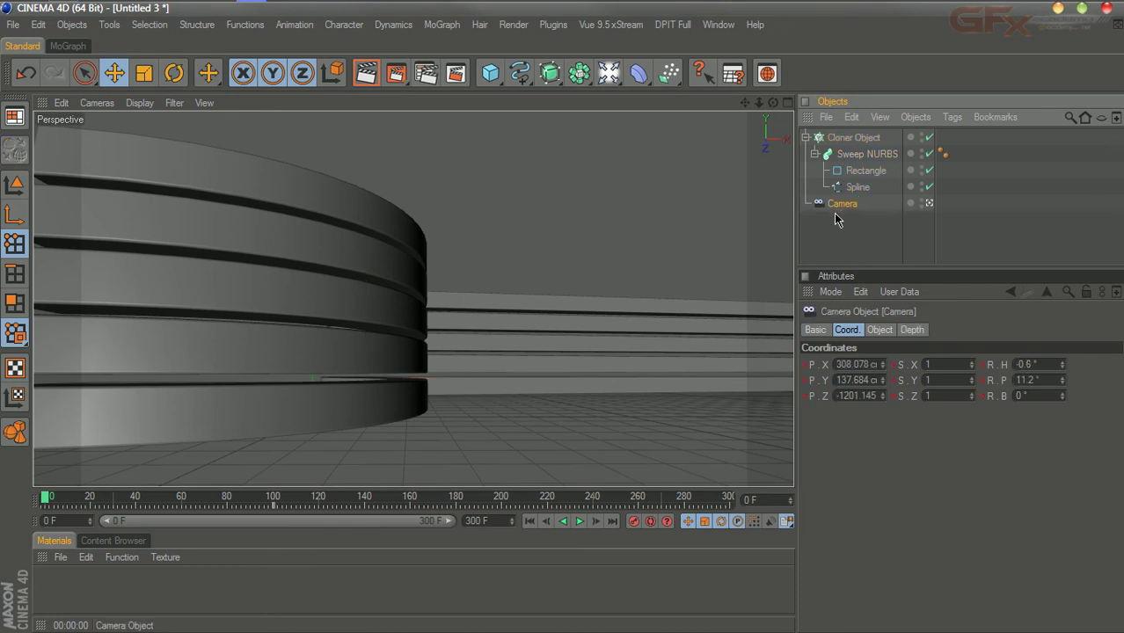
{"action": "left_click", "coordinate": [858, 155]}
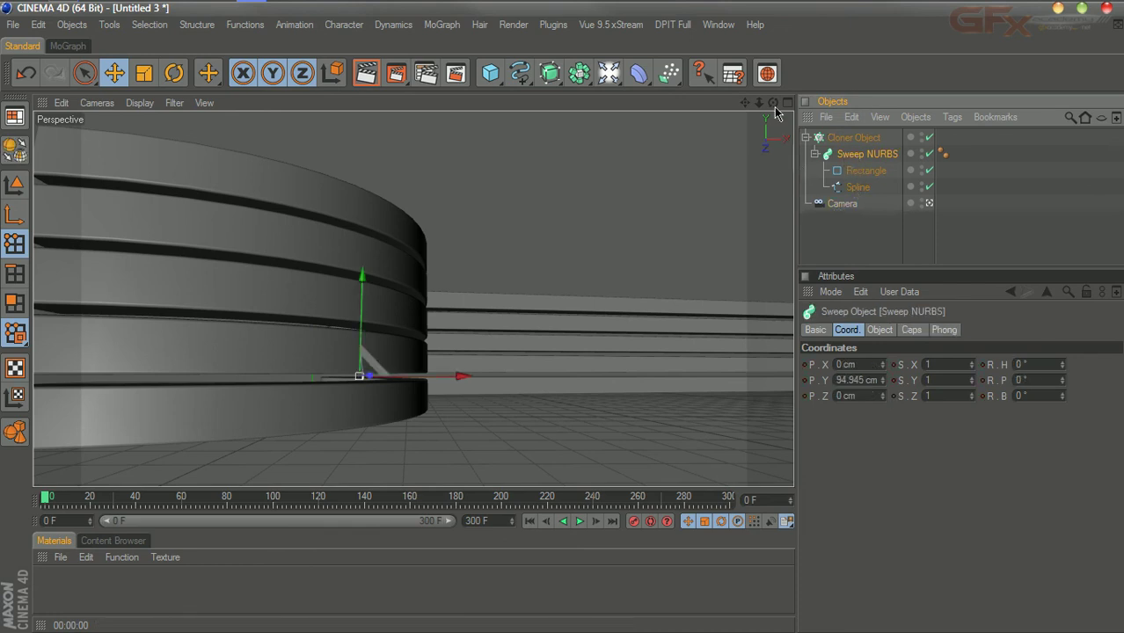
{"action": "left_click_drag", "start_coordinate": [748, 104], "coordinate": [781, 103]}
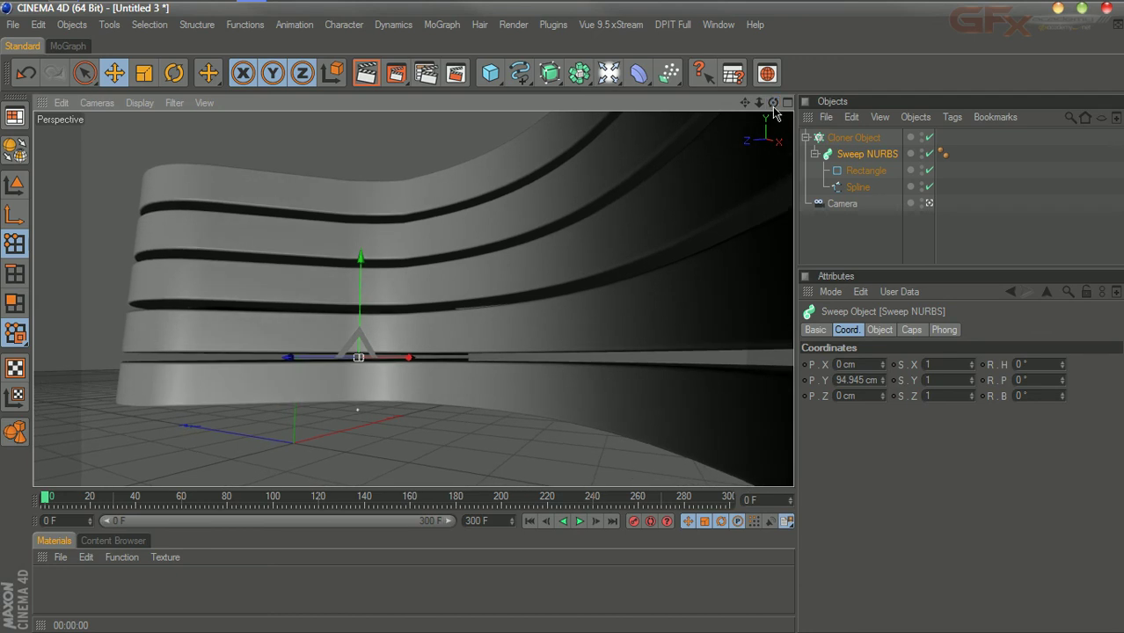
{"action": "left_click", "coordinate": [633, 521]}
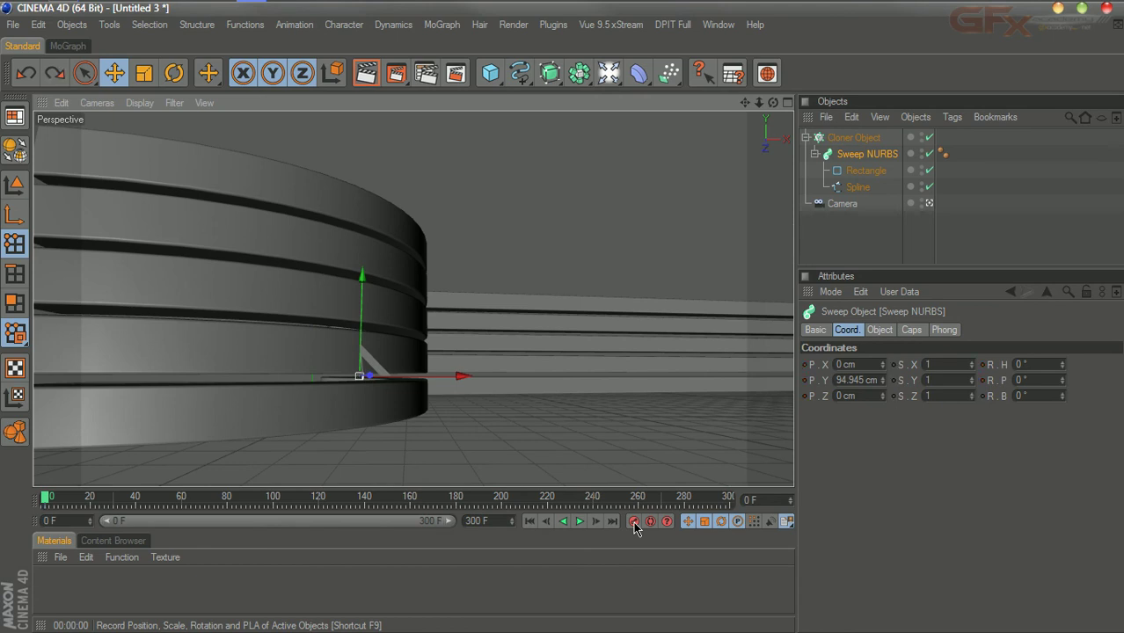
{"action": "left_click", "coordinate": [831, 203]}
{"action": "left_click", "coordinate": [861, 157]}
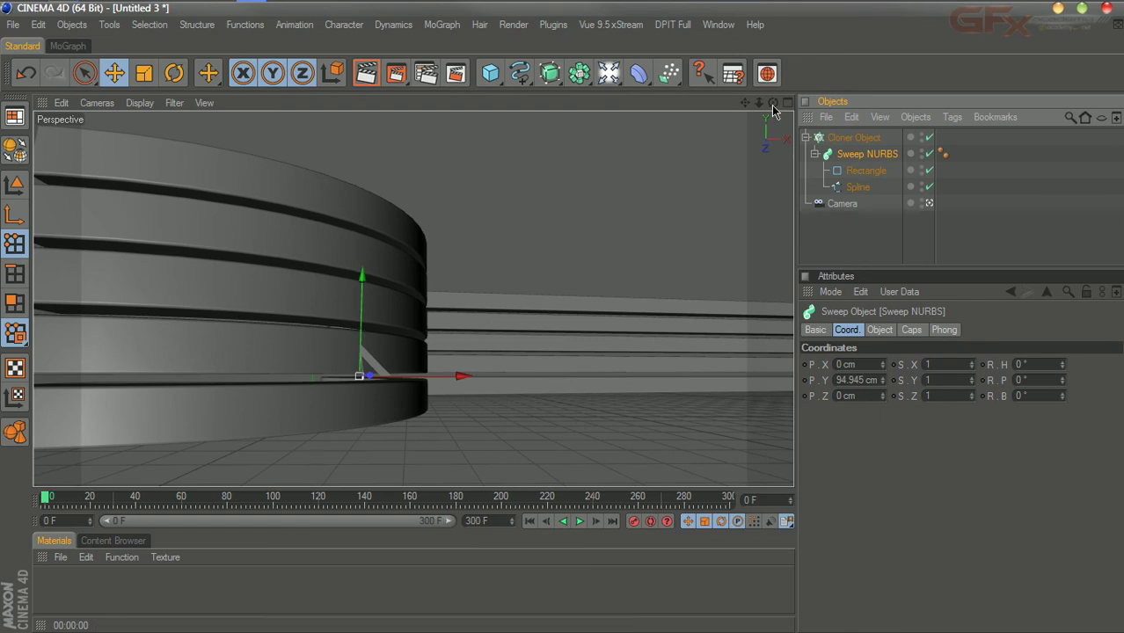
{"action": "left_click", "coordinate": [831, 204]}
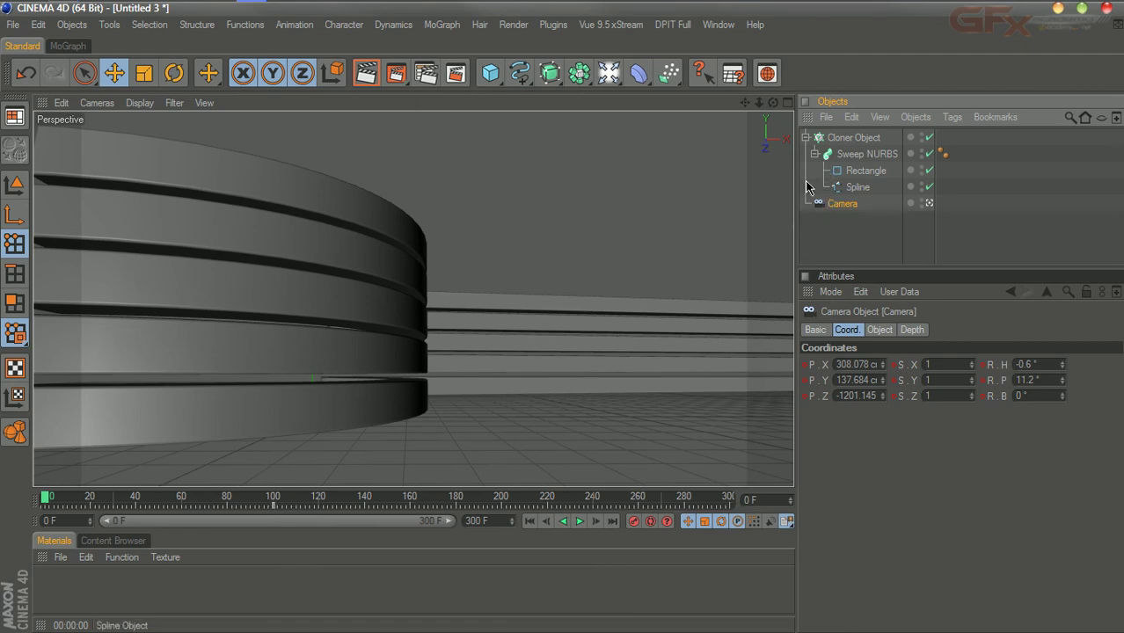
Step: Orbit the camera view around the Sweep NURBS to the ribbons' other side, and record a Camera keyframe at frame 0
{"action": "left_click", "coordinate": [840, 155]}
{"action": "left_click_drag", "start_coordinate": [772, 103], "coordinate": [563, 323]}
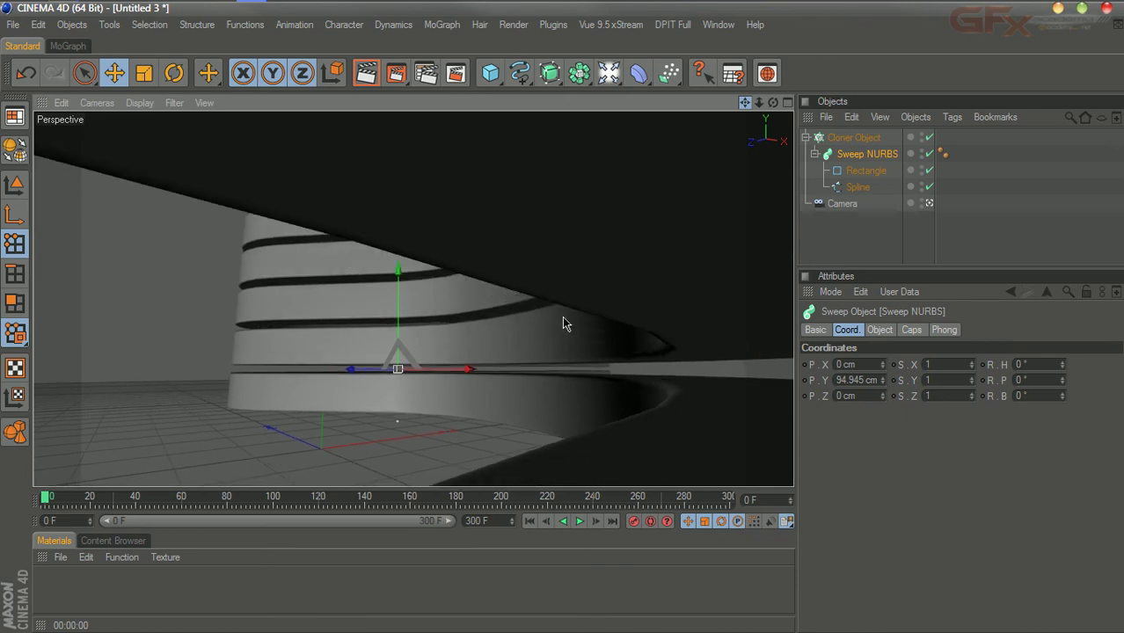
{"action": "left_click_drag", "start_coordinate": [772, 103], "coordinate": [772, 102]}
{"action": "left_click", "coordinate": [837, 205]}
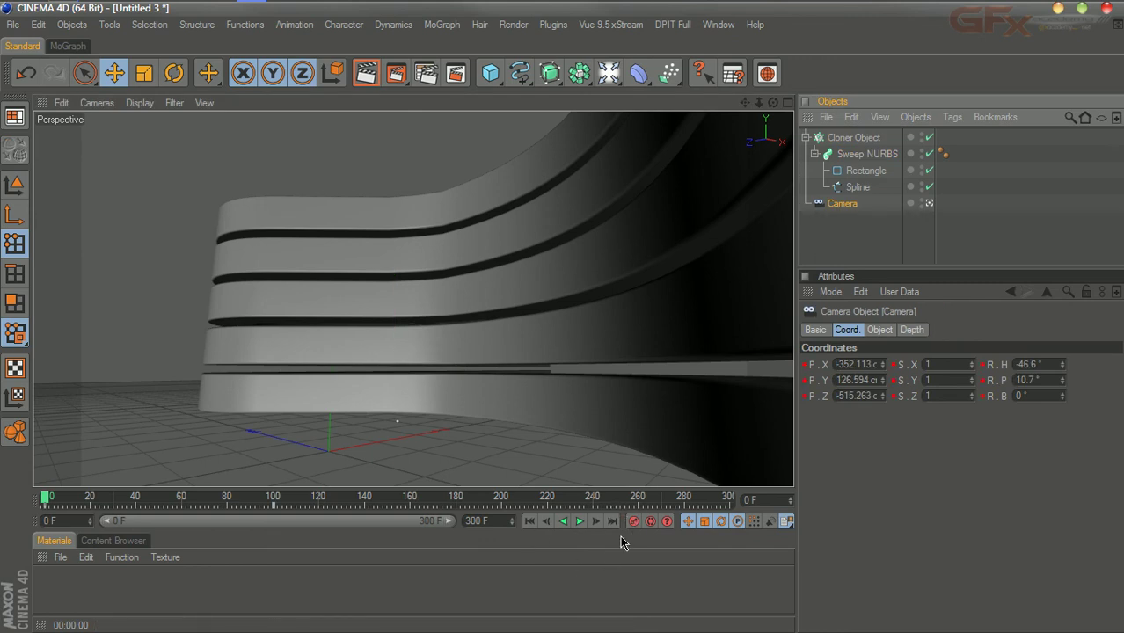
Step: Preview the camera move from frame 0 to just past frame 100, pausing and stepping through individual frames
{"action": "left_click", "coordinate": [577, 523]}
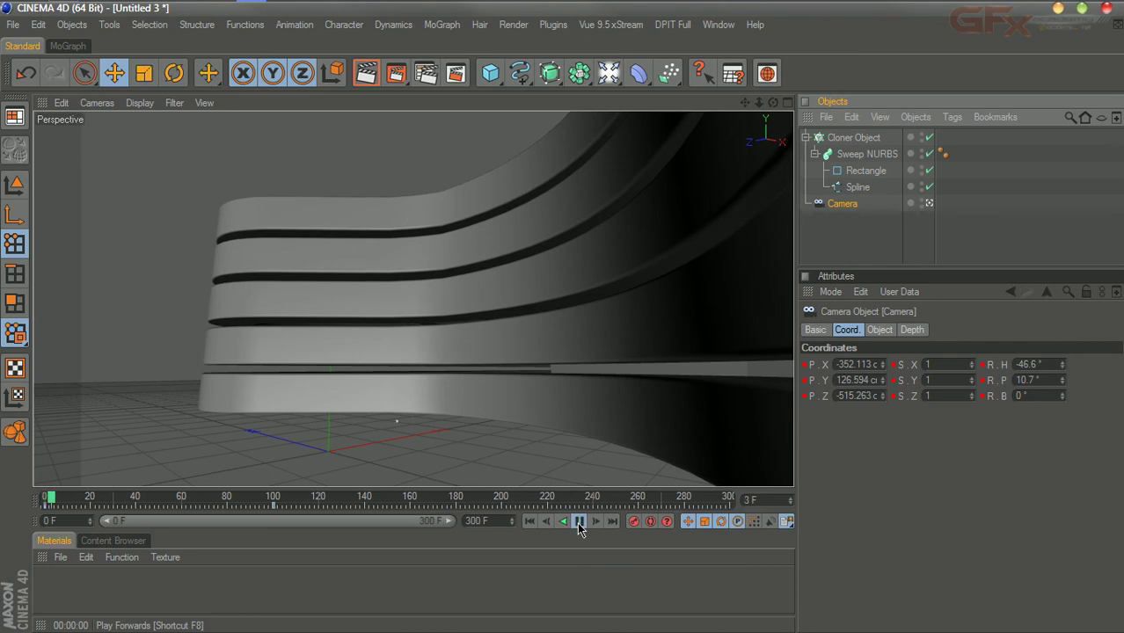
{"action": "left_click", "coordinate": [577, 523]}
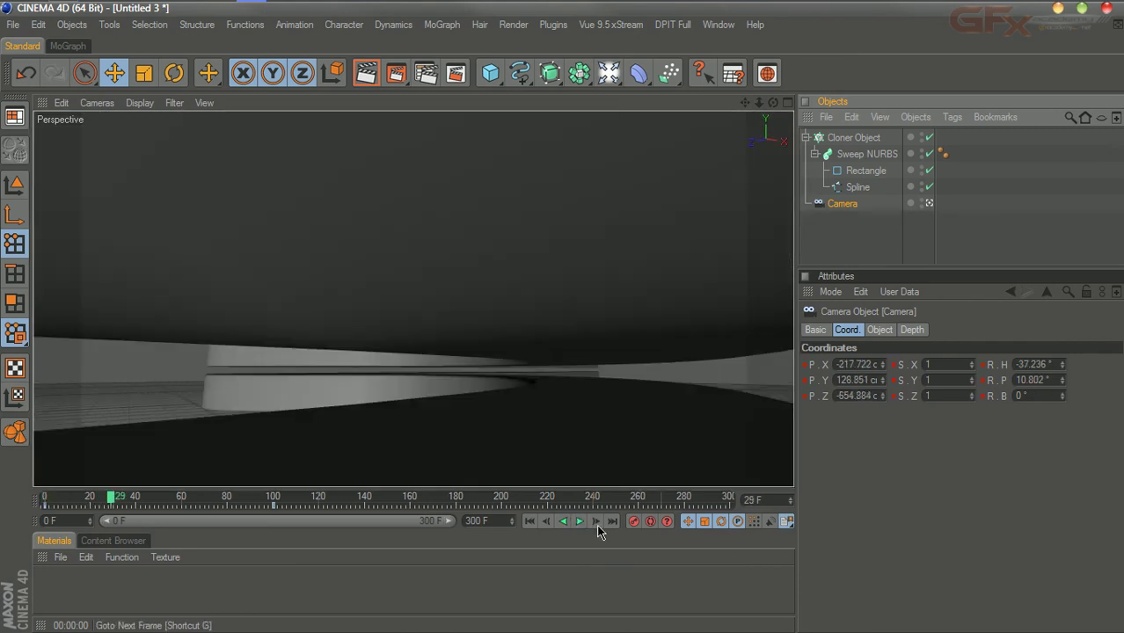
{"action": "left_click", "coordinate": [596, 524]}
{"action": "left_click", "coordinate": [596, 524]}
{"action": "left_click", "coordinate": [596, 524]}
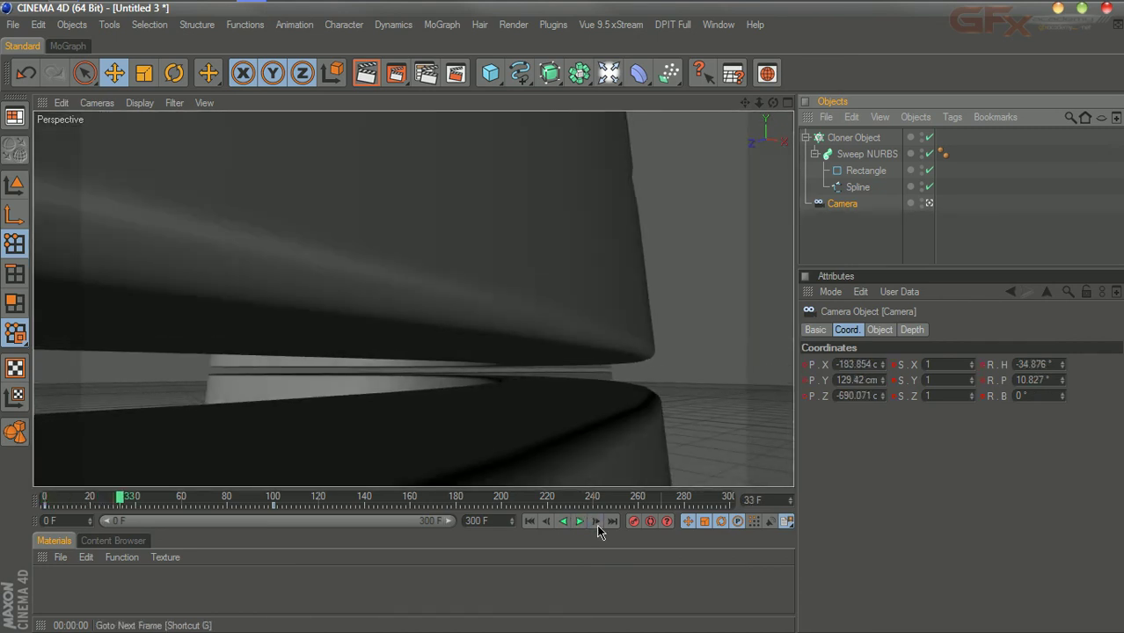
{"action": "left_click", "coordinate": [578, 522]}
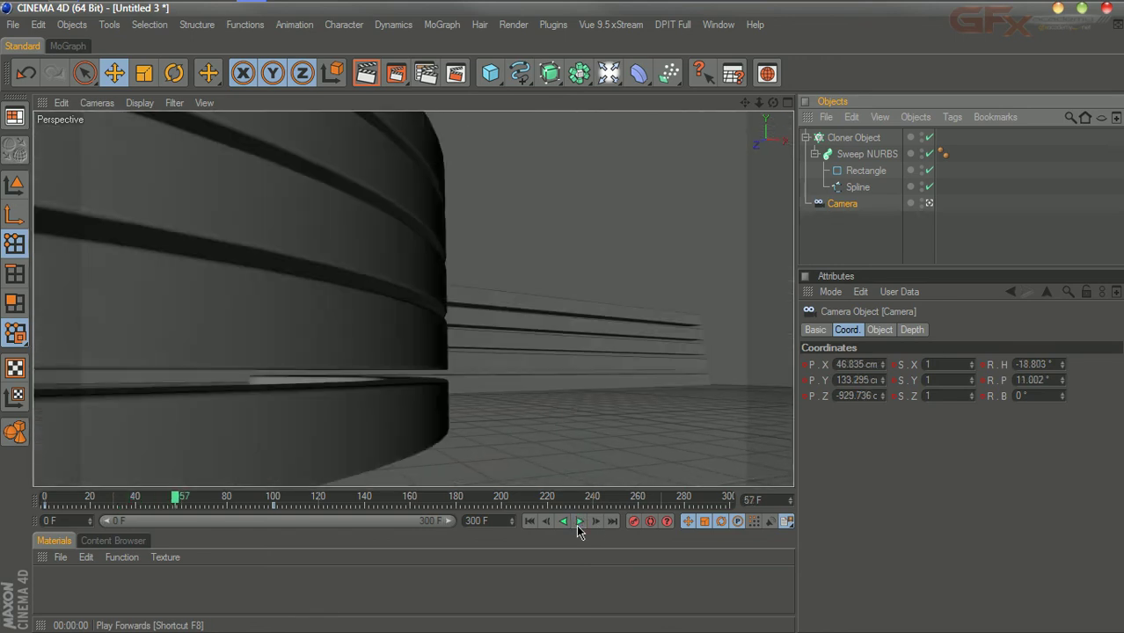
{"action": "left_click", "coordinate": [576, 526]}
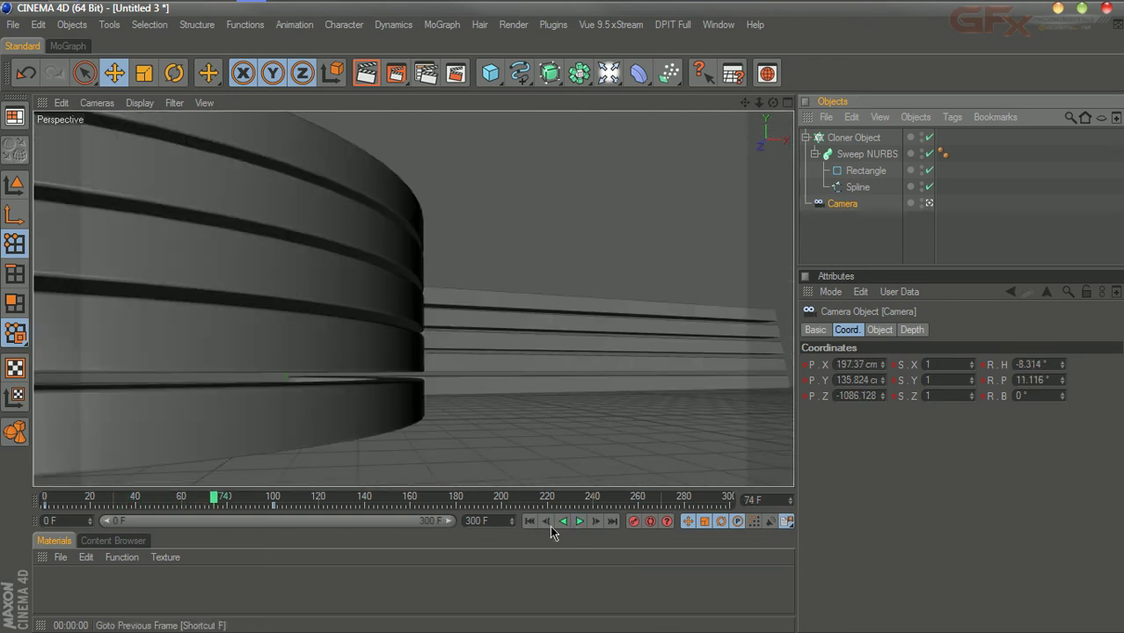
{"action": "left_click", "coordinate": [579, 523]}
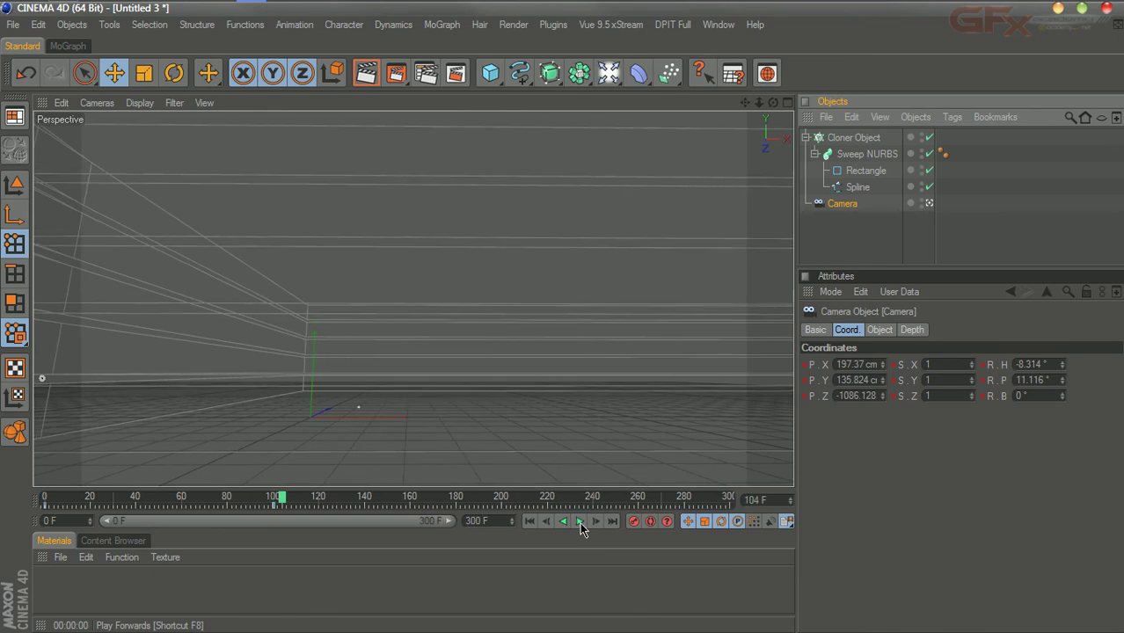
{"action": "left_click", "coordinate": [580, 522]}
Step: Switch the viewport display to Constant Shading (Lines), and test-render the camera view at frame 46
{"action": "left_click", "coordinate": [139, 102]}
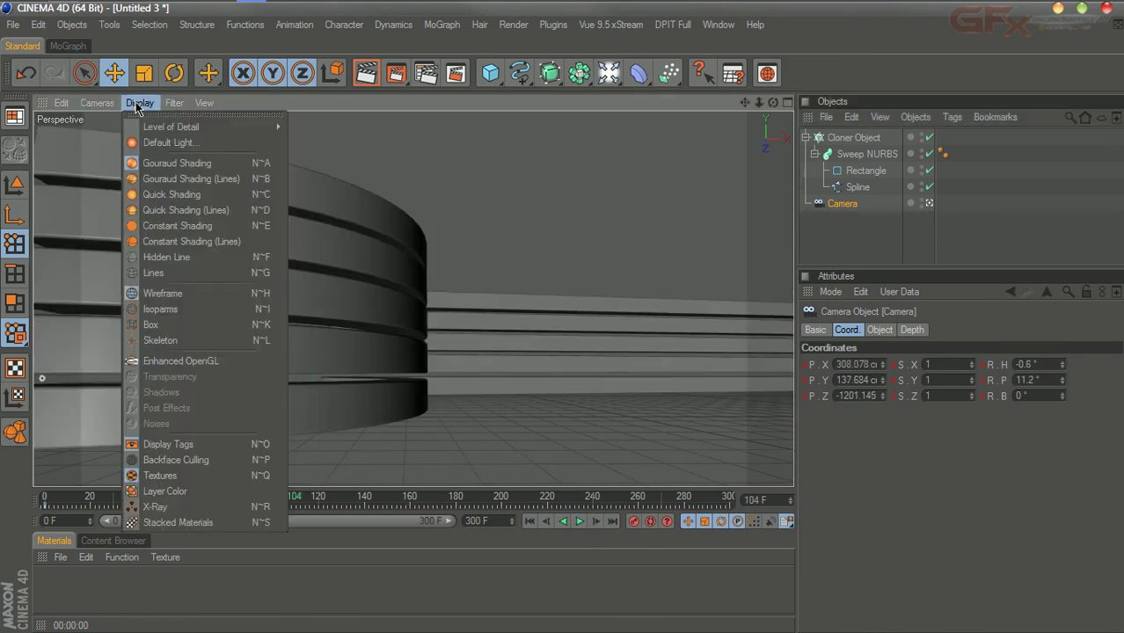
{"action": "left_click", "coordinate": [217, 242]}
{"action": "left_click", "coordinate": [529, 521]}
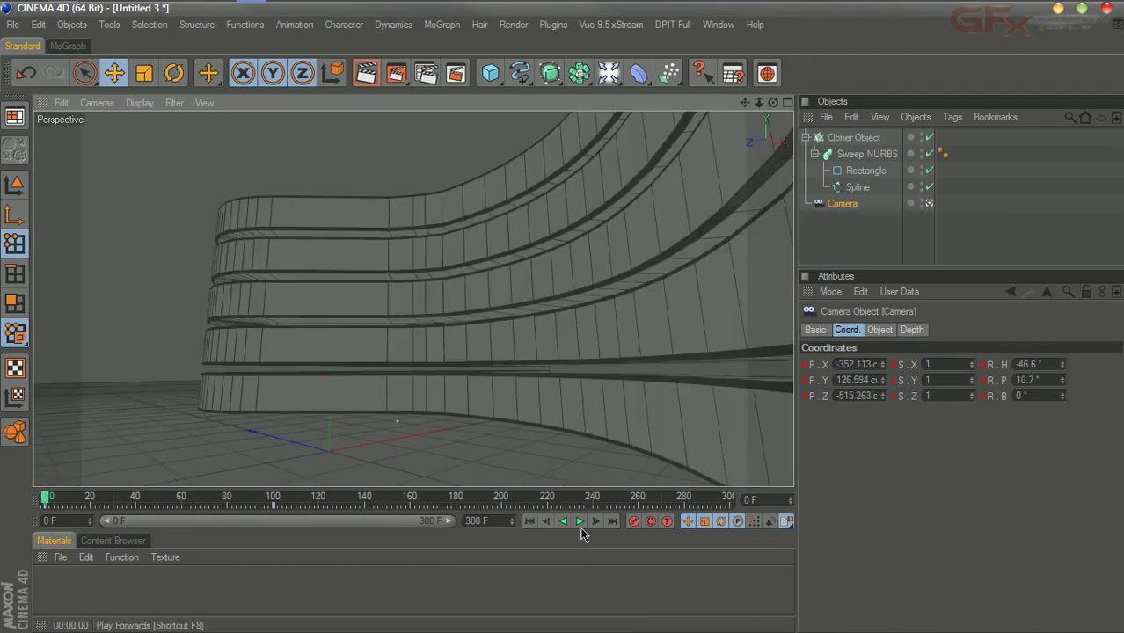
{"action": "left_click", "coordinate": [580, 522]}
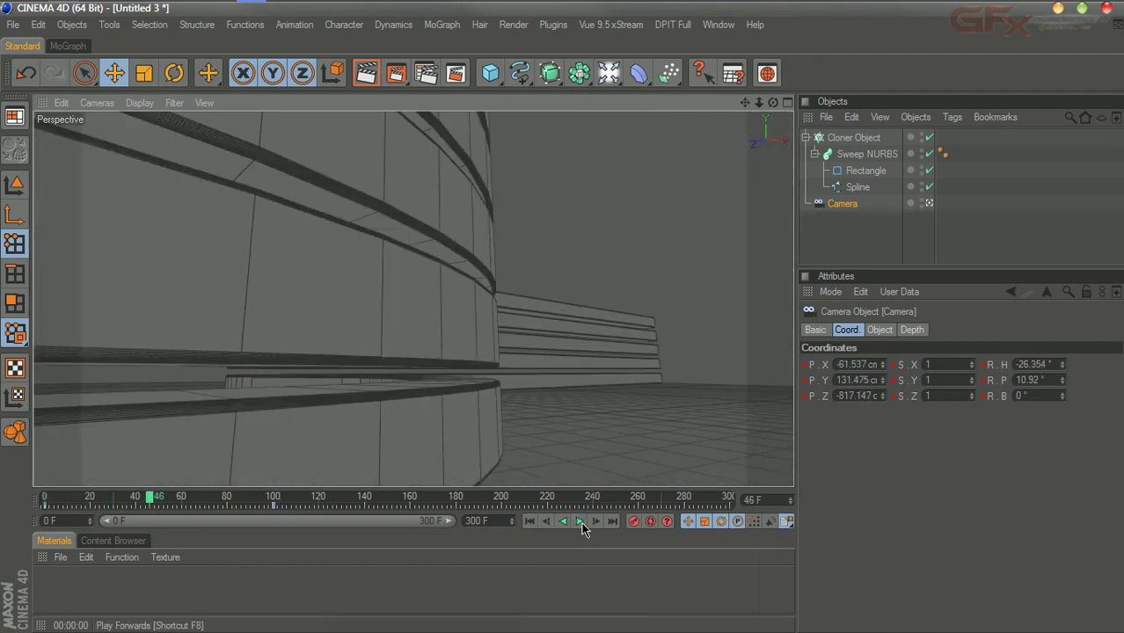
{"action": "left_click", "coordinate": [366, 73]}
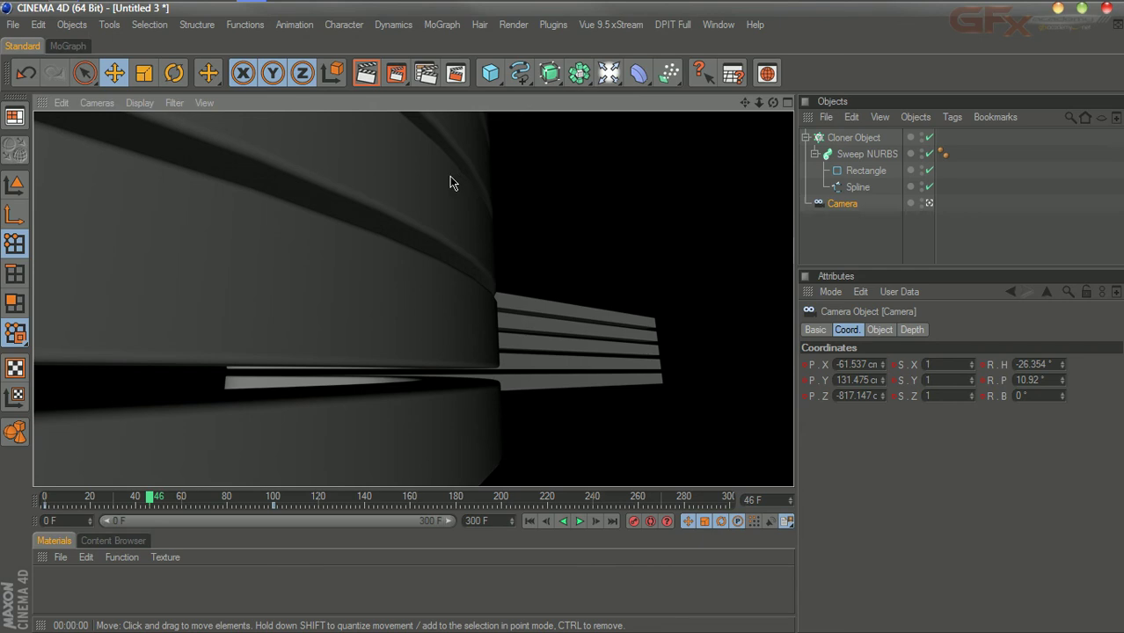
Step: Set the Sweep NURBS's Isoparm Subdivision to 7, and try toggling its Parallel Movement option
{"action": "left_click", "coordinate": [860, 157]}
{"action": "left_click", "coordinate": [887, 331]}
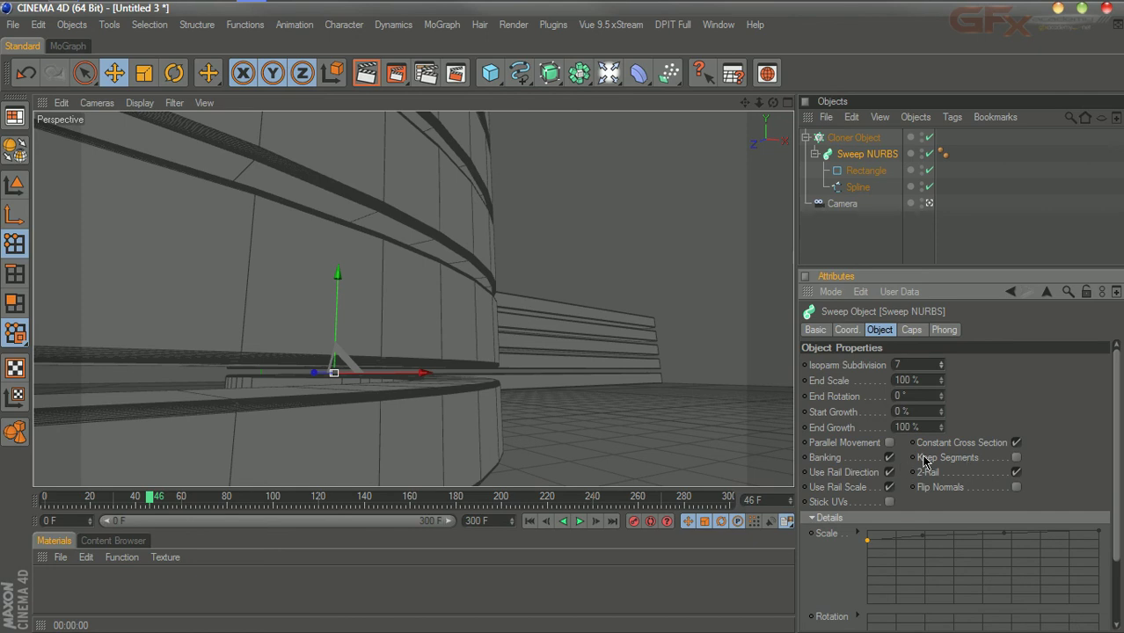
{"action": "left_click", "coordinate": [890, 443]}
{"action": "left_click", "coordinate": [891, 443]}
{"action": "left_click", "coordinate": [889, 443]}
Step: Set the Spline's adaptive intermediate-point Angle to 0° after checking the Rectangle's interpolation settings
{"action": "left_click", "coordinate": [865, 172]}
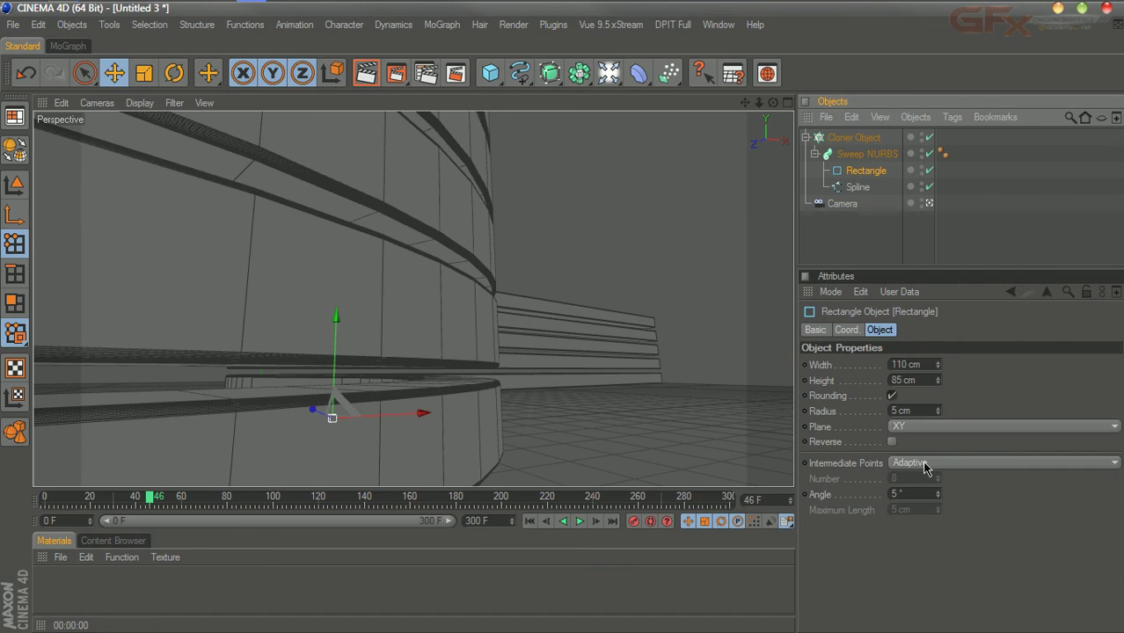
{"action": "left_click", "coordinate": [910, 493]}
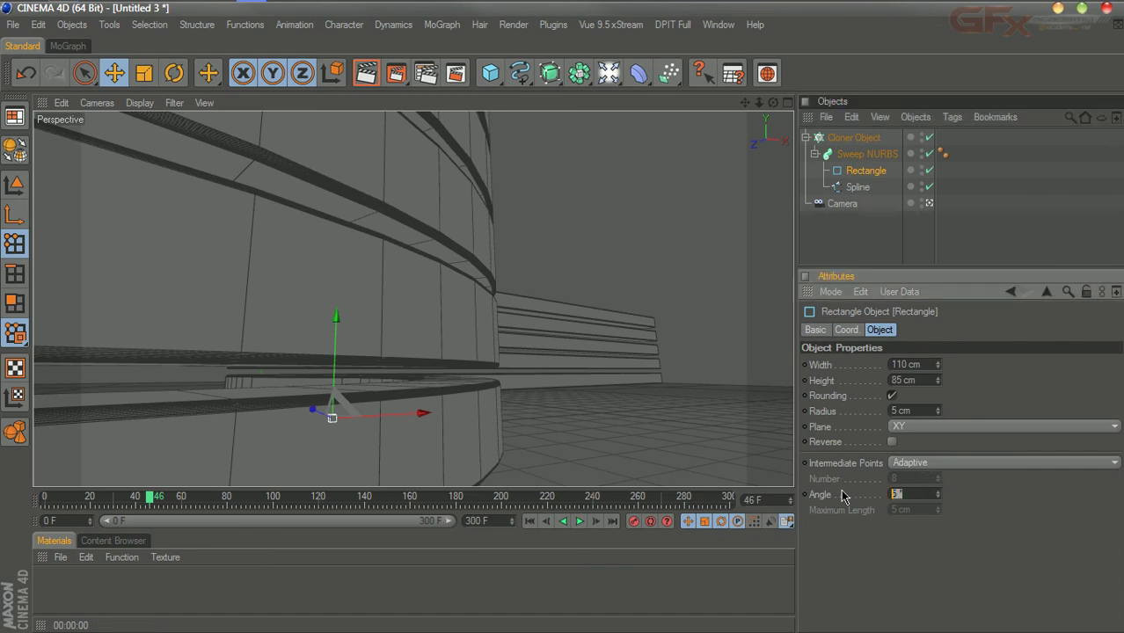
{"action": "left_click", "coordinate": [855, 188]}
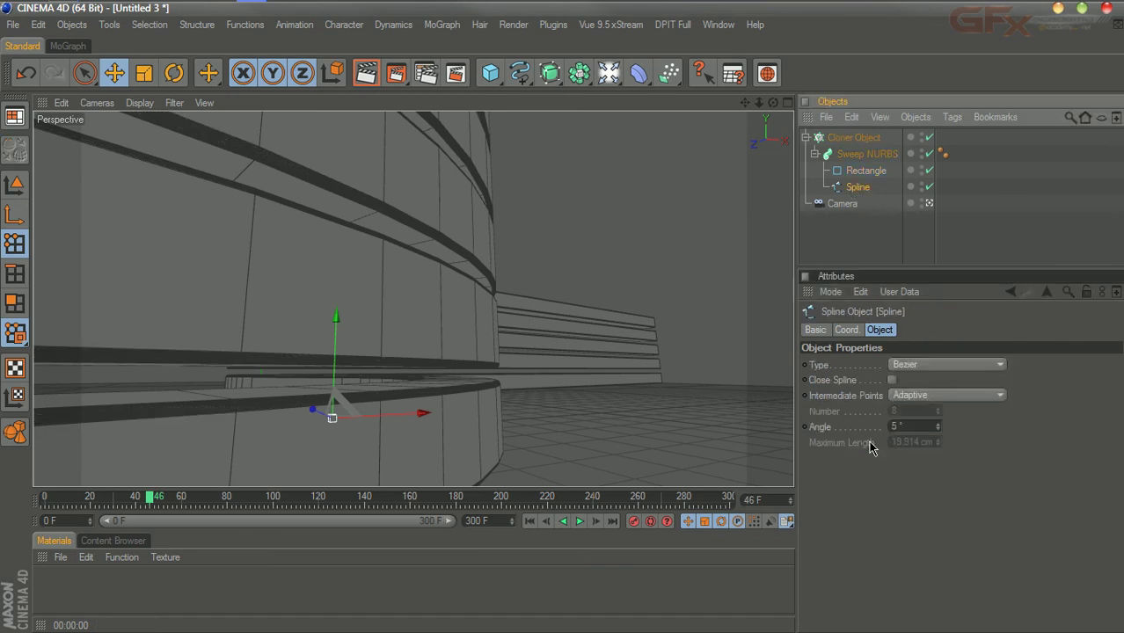
{"action": "left_click", "coordinate": [905, 429]}
{"action": "key", "text": "Return"}
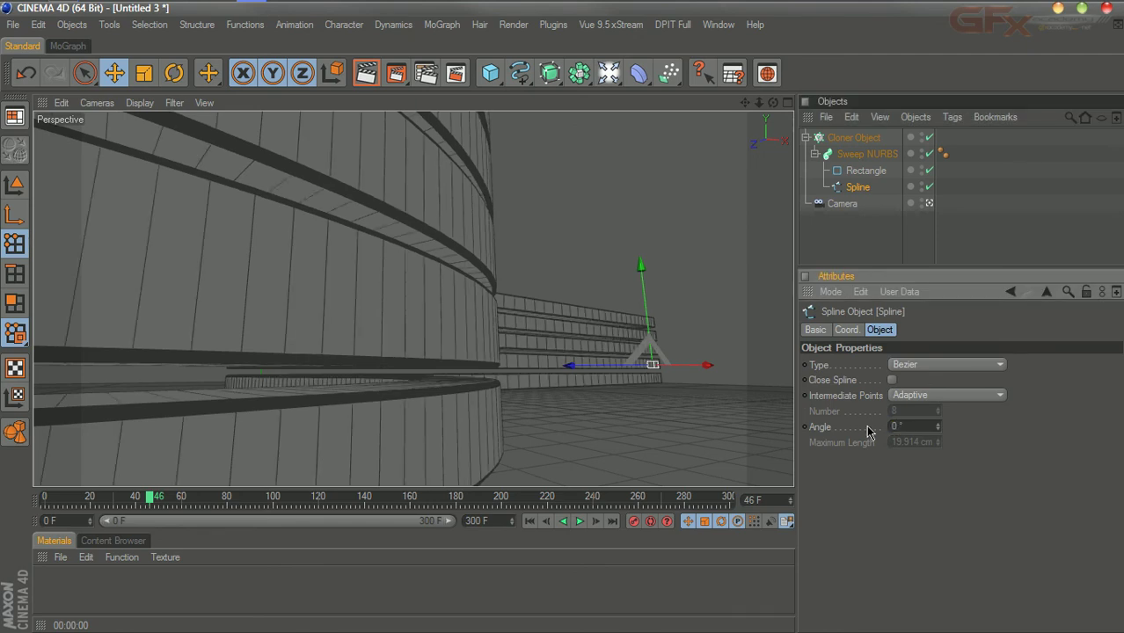
Step: Test-render the smoothed ribbons at frame 46 and again at frame 0
{"action": "left_click", "coordinate": [366, 73]}
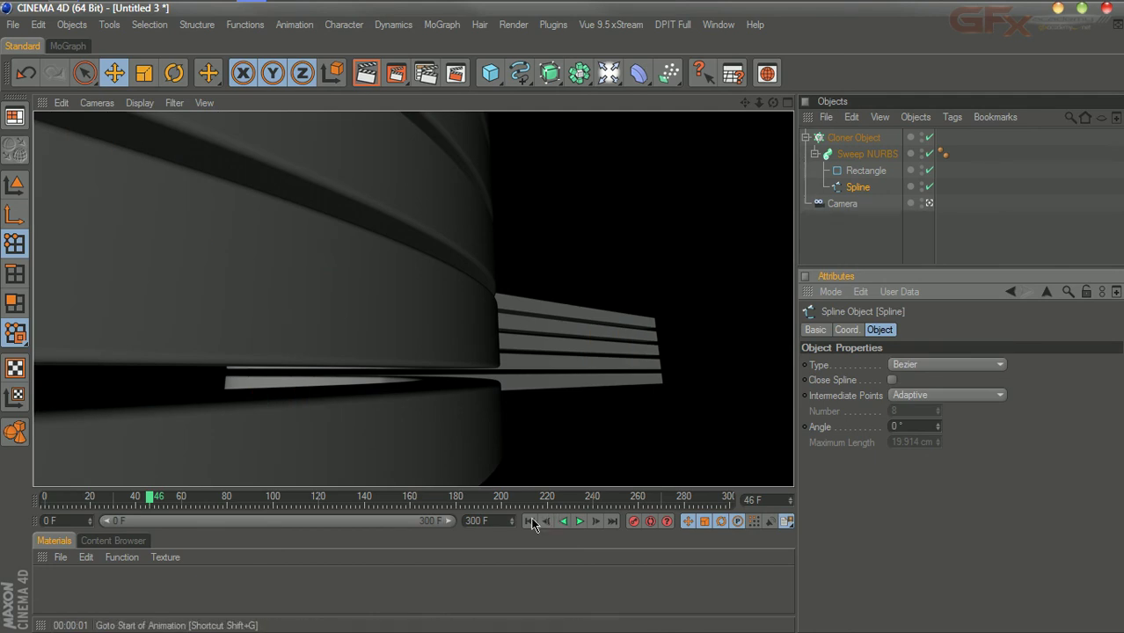
{"action": "left_click", "coordinate": [529, 521]}
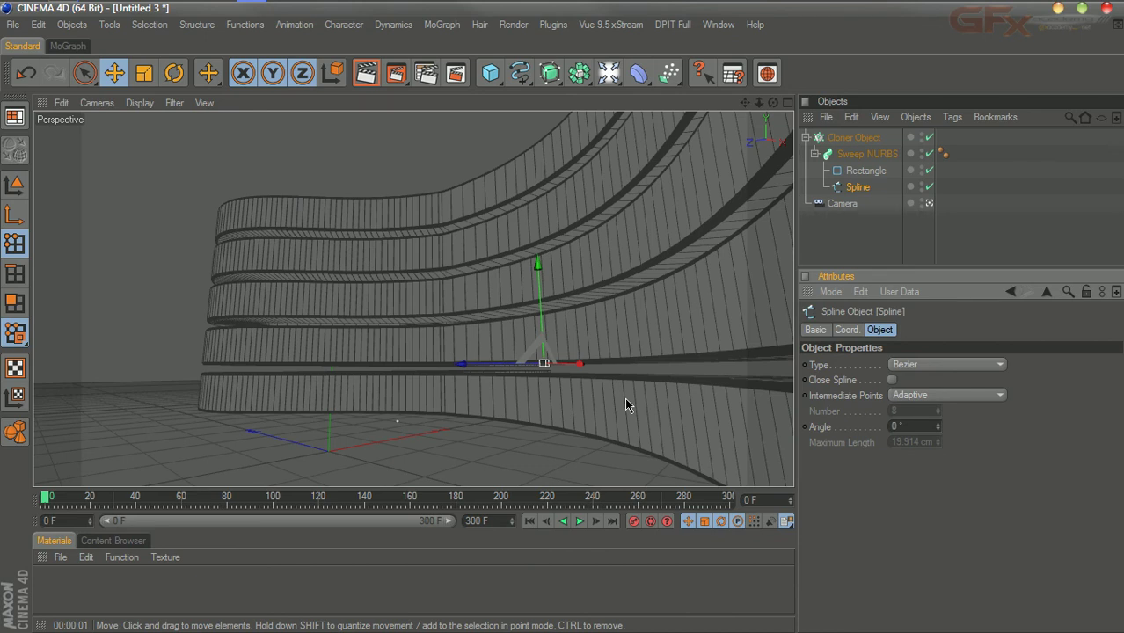
{"action": "key", "text": "ctrl+r"}
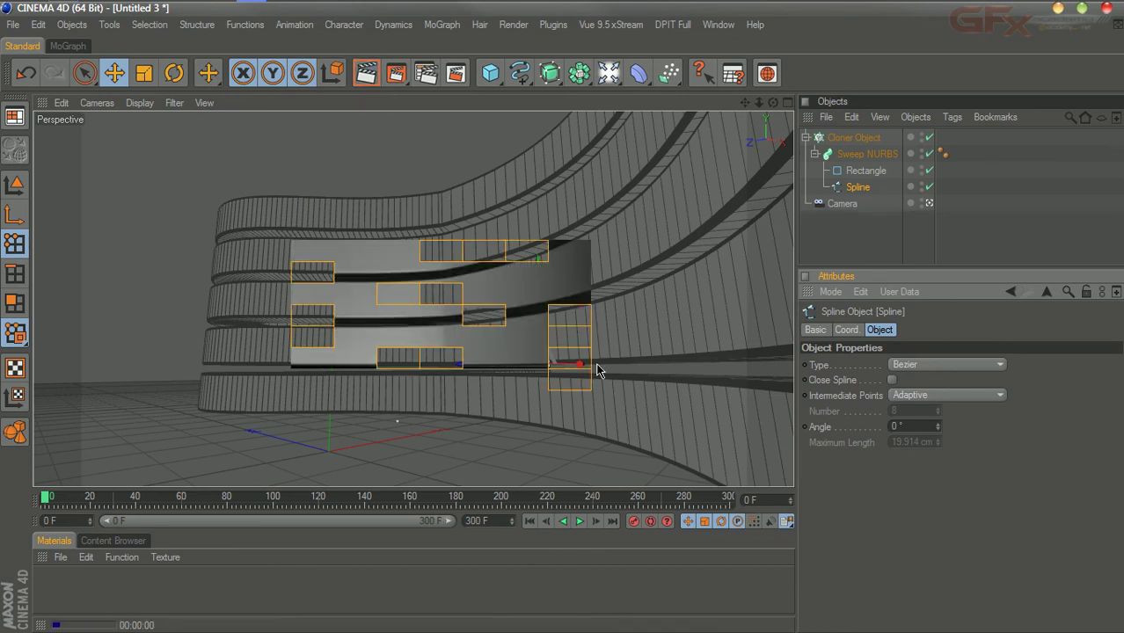